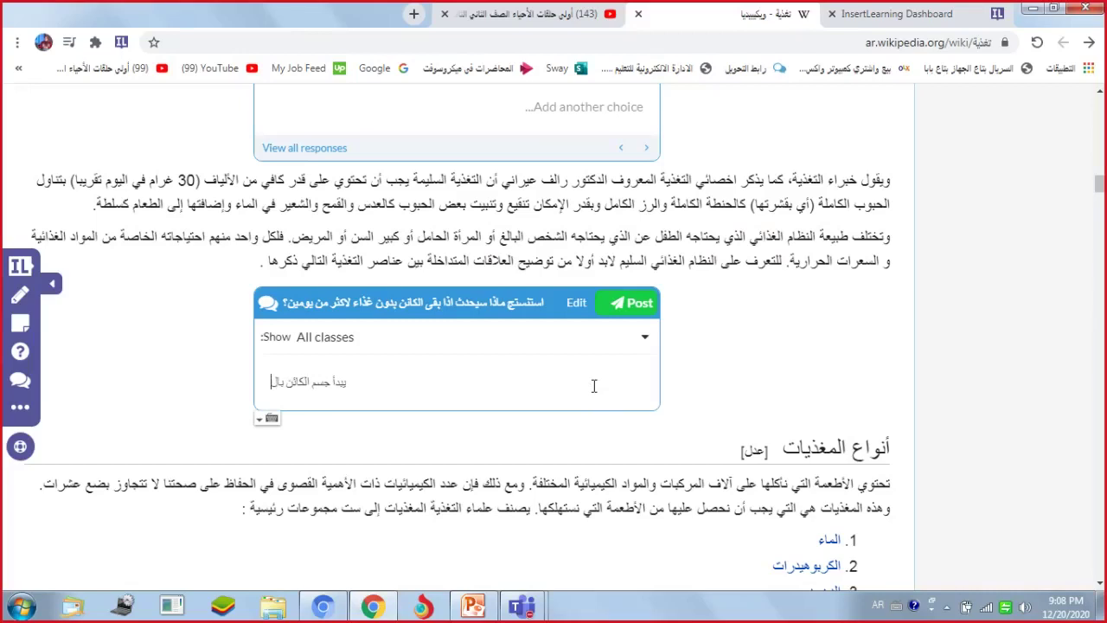
Step: Complete the discussion response as "يبدأ جسم الكائن بالضمور" and post it
{"action": "type", "text": "ور"}
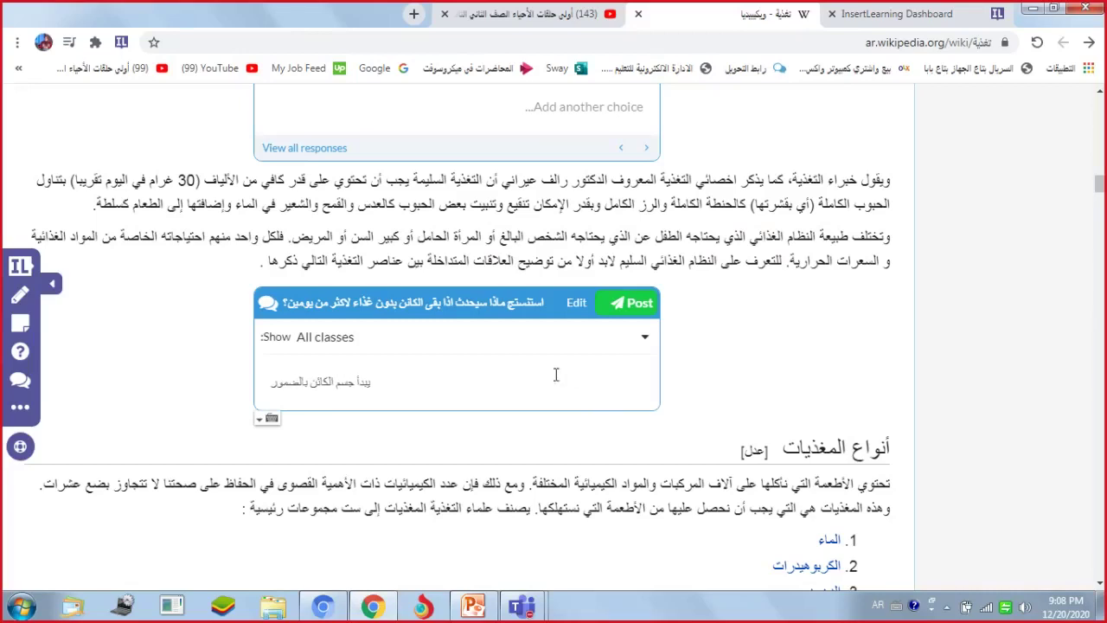
{"action": "left_click", "coordinate": [608, 308]}
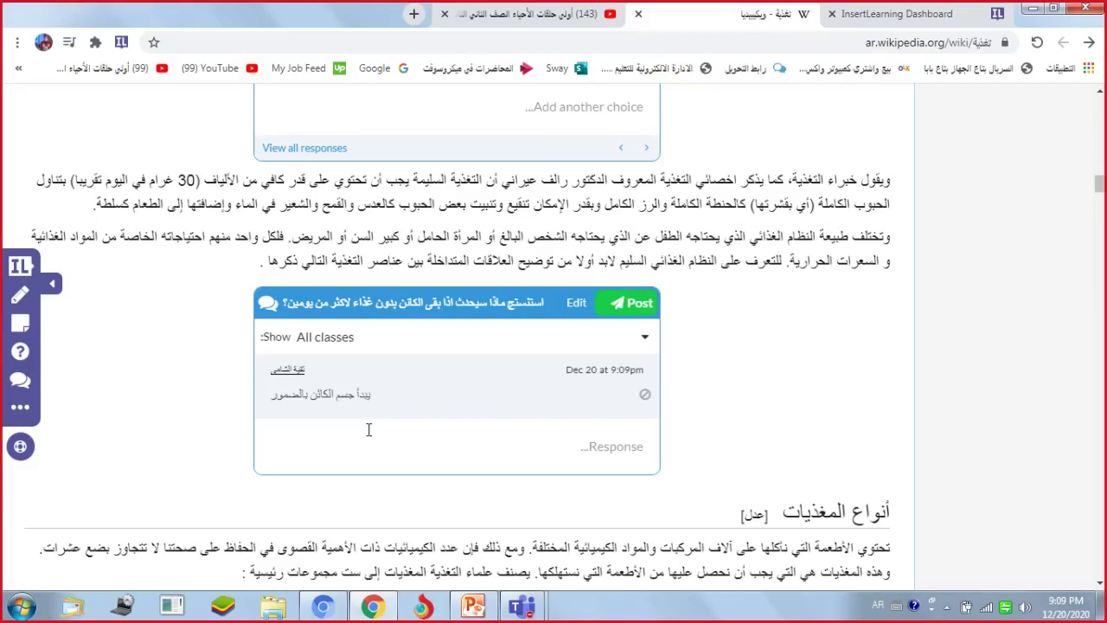
Step: Highlight the introduction's passage from "أية وجبة غير صحية" to "كافة المواد الغذائية" with the highlighter
{"action": "scroll", "coordinate": [387, 423], "scroll_direction": "up", "scroll_amount": 7}
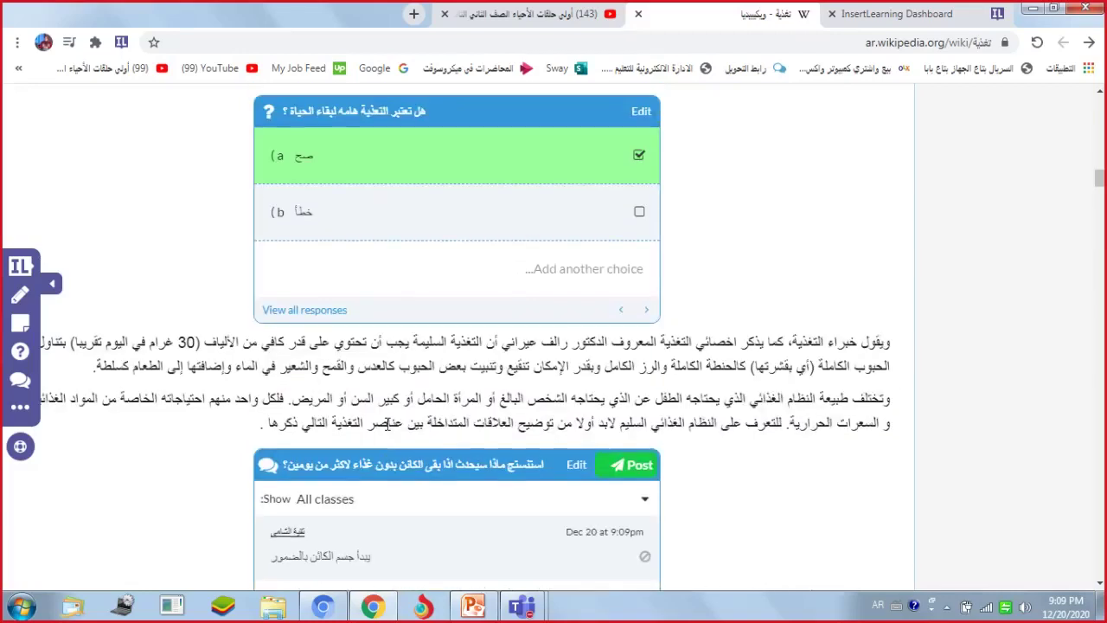
{"action": "scroll", "coordinate": [388, 424], "scroll_direction": "up", "scroll_amount": 10}
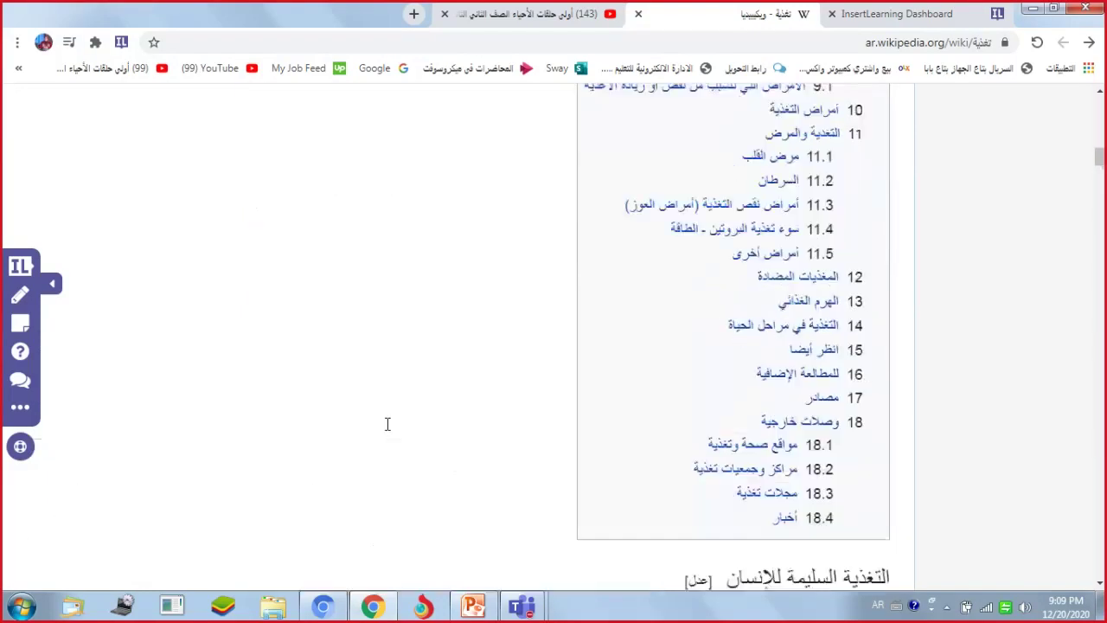
{"action": "scroll", "coordinate": [387, 431], "scroll_direction": "up", "scroll_amount": 7}
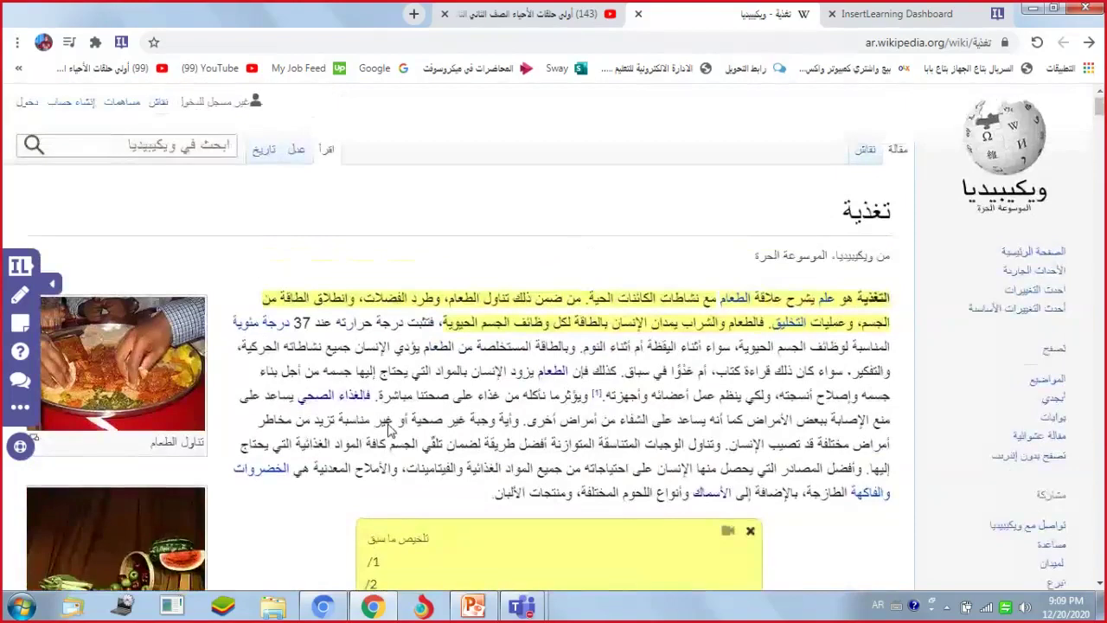
{"action": "scroll", "coordinate": [389, 430], "scroll_direction": "down", "scroll_amount": 1}
{"action": "left_click", "coordinate": [19, 294]}
{"action": "mouse_move", "coordinate": [512, 339]}
{"action": "left_mouse_down"}
{"action": "mouse_move", "coordinate": [386, 363]}
{"action": "mouse_move", "coordinate": [291, 364]}
{"action": "left_mouse_up"}
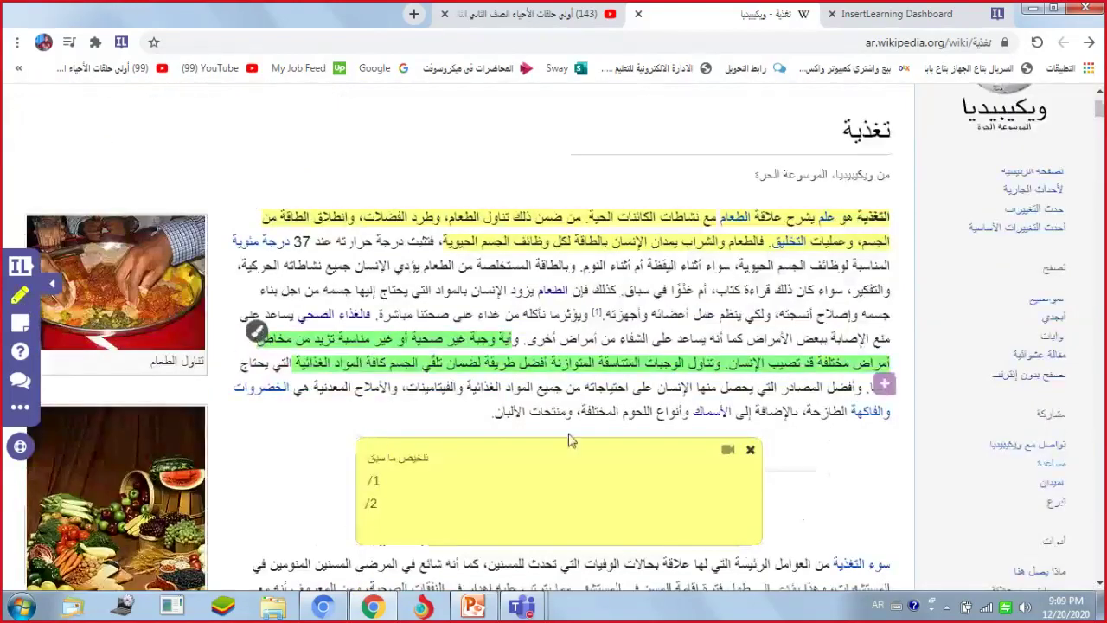
Step: Switch the lesson to the student view
{"action": "scroll", "coordinate": [734, 440], "scroll_direction": "down", "scroll_amount": 1}
{"action": "scroll", "coordinate": [734, 440], "scroll_direction": "down", "scroll_amount": 10}
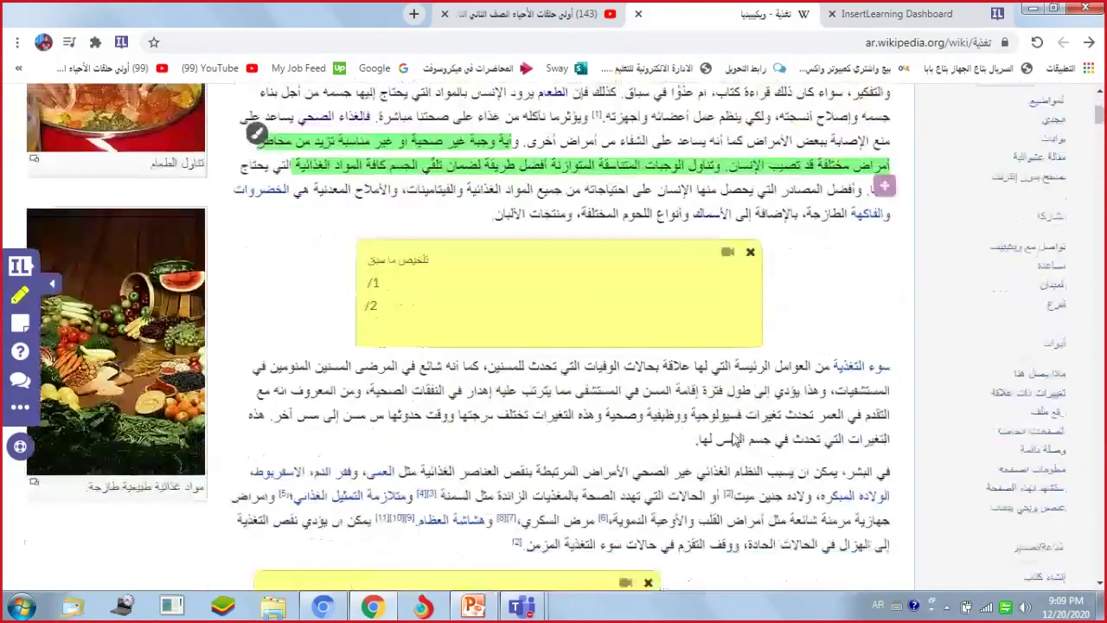
{"action": "scroll", "coordinate": [734, 439], "scroll_direction": "down", "scroll_amount": 5}
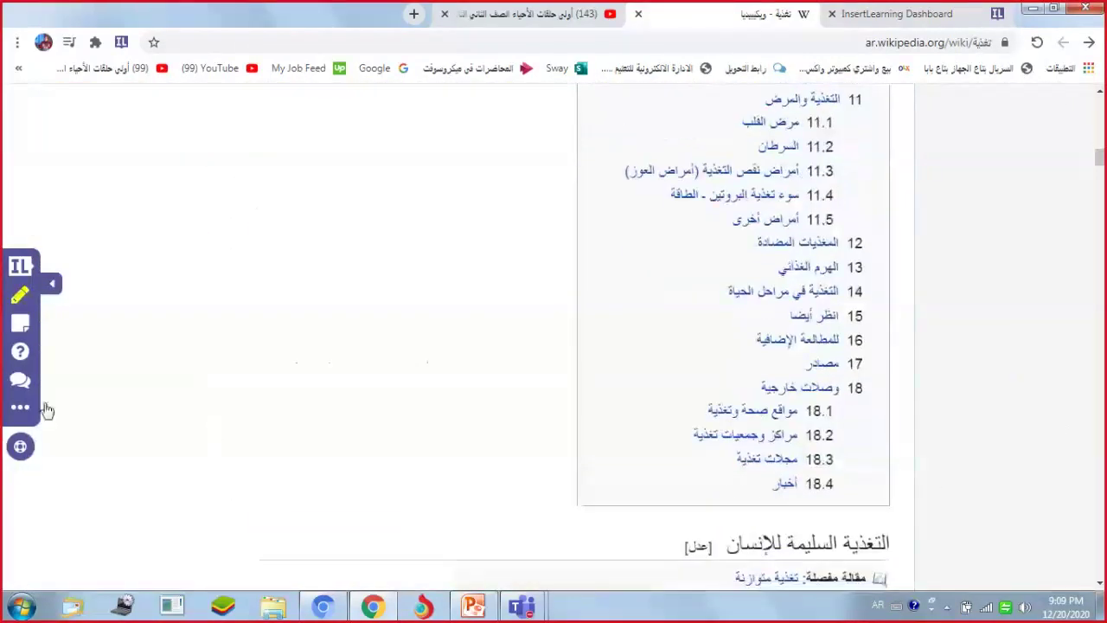
{"action": "scroll", "coordinate": [33, 420], "scroll_direction": "down", "scroll_amount": 3}
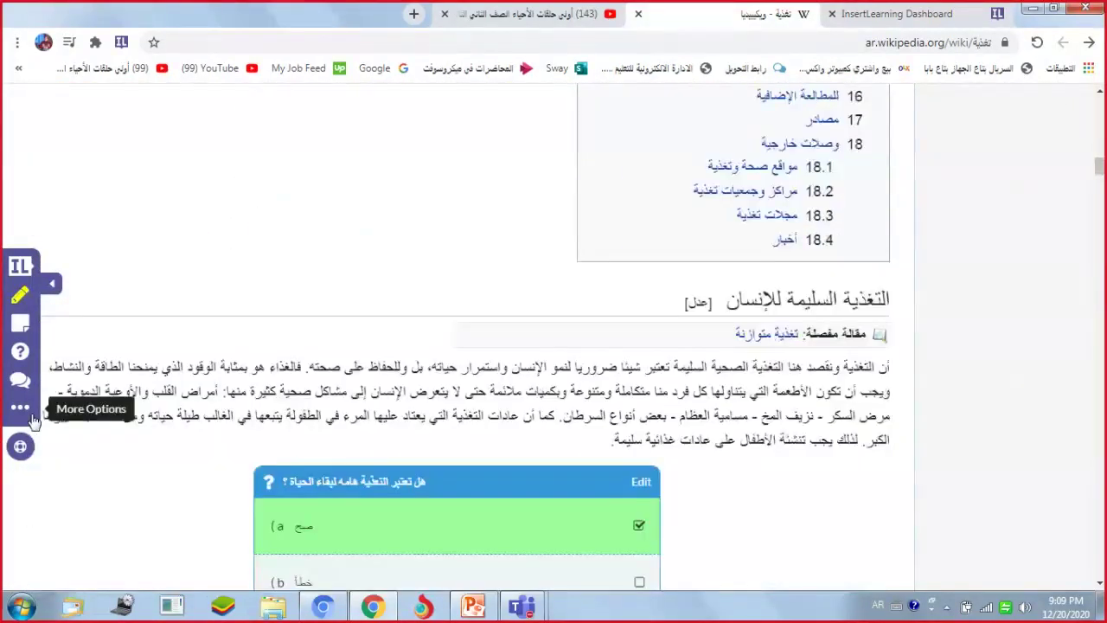
{"action": "left_click", "coordinate": [21, 410]}
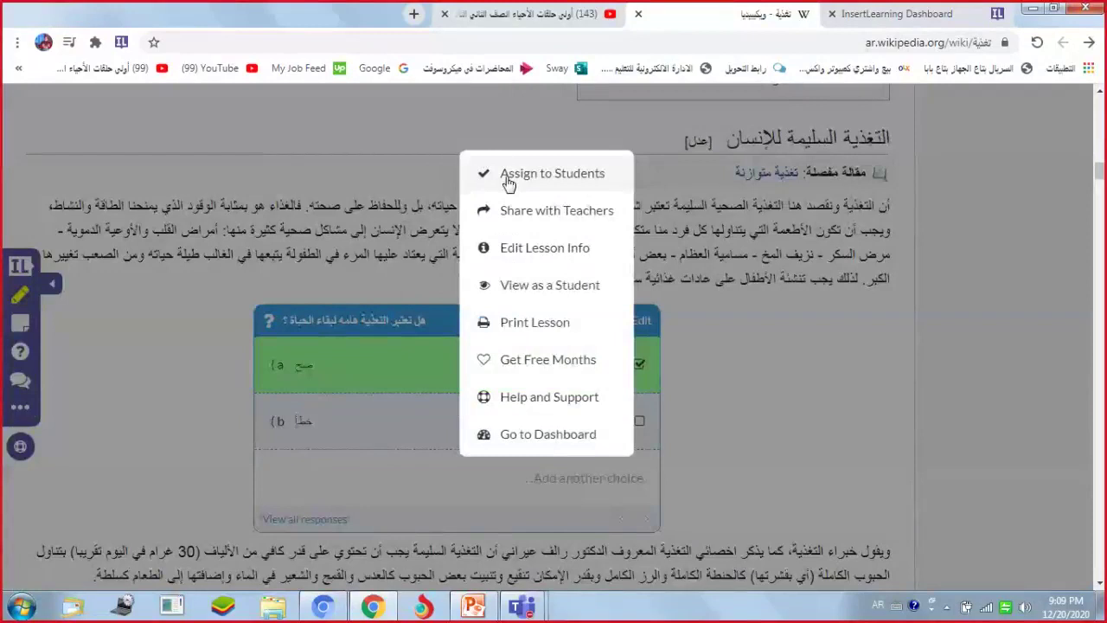
{"action": "left_click", "coordinate": [517, 293]}
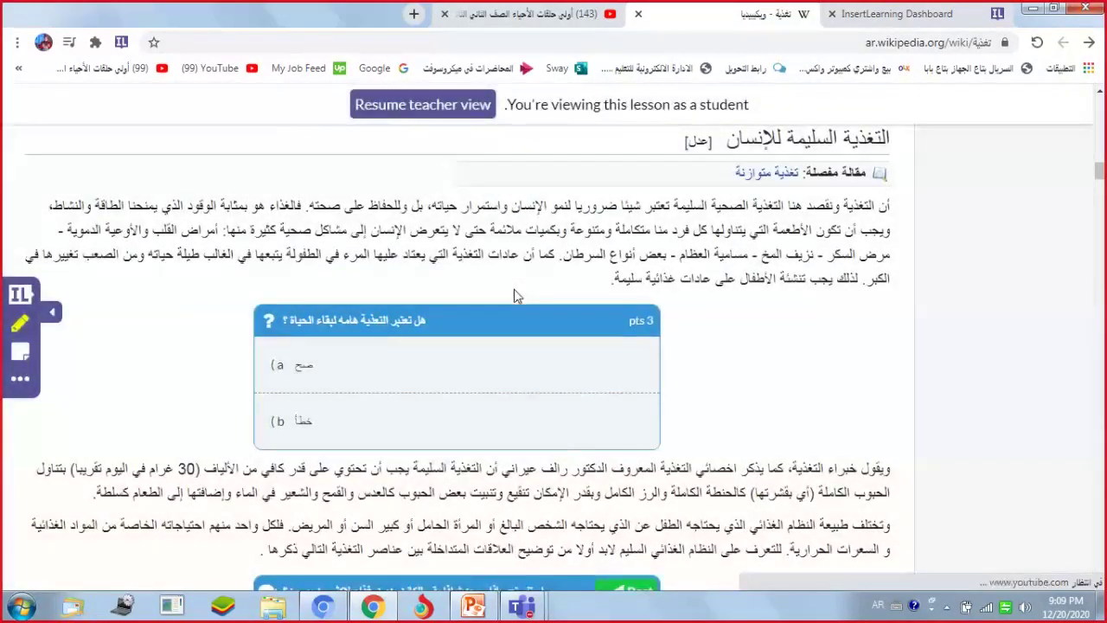
Step: Review the lesson as a student, answer the multiple-choice question with "خطأ", and return to the teacher view
{"action": "scroll", "coordinate": [490, 385], "scroll_direction": "up", "scroll_amount": 10}
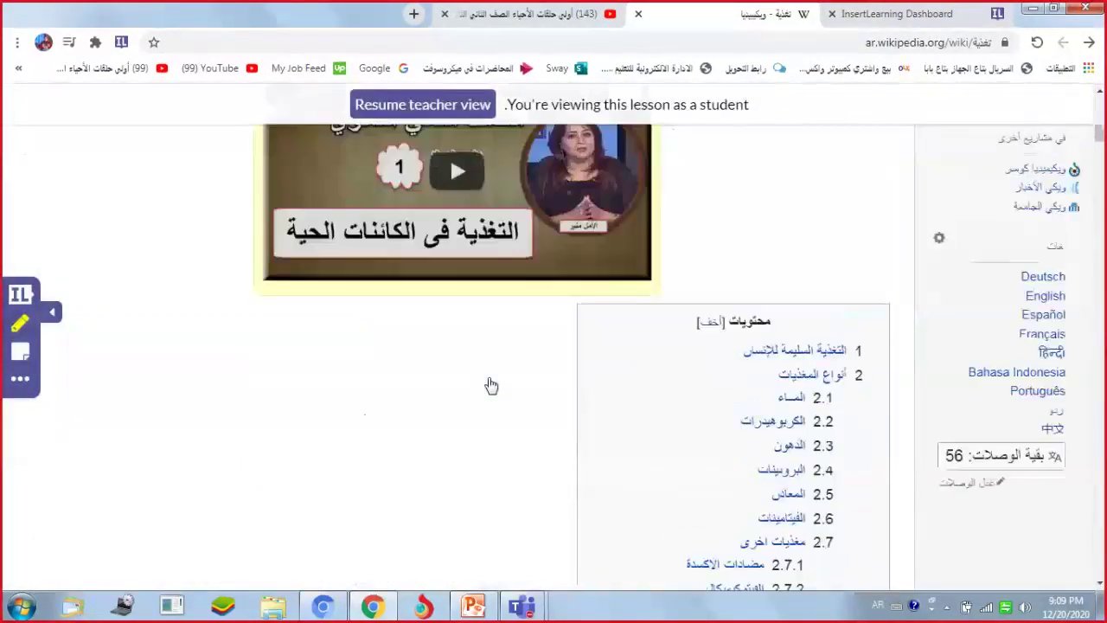
{"action": "scroll", "coordinate": [491, 385], "scroll_direction": "up", "scroll_amount": 4}
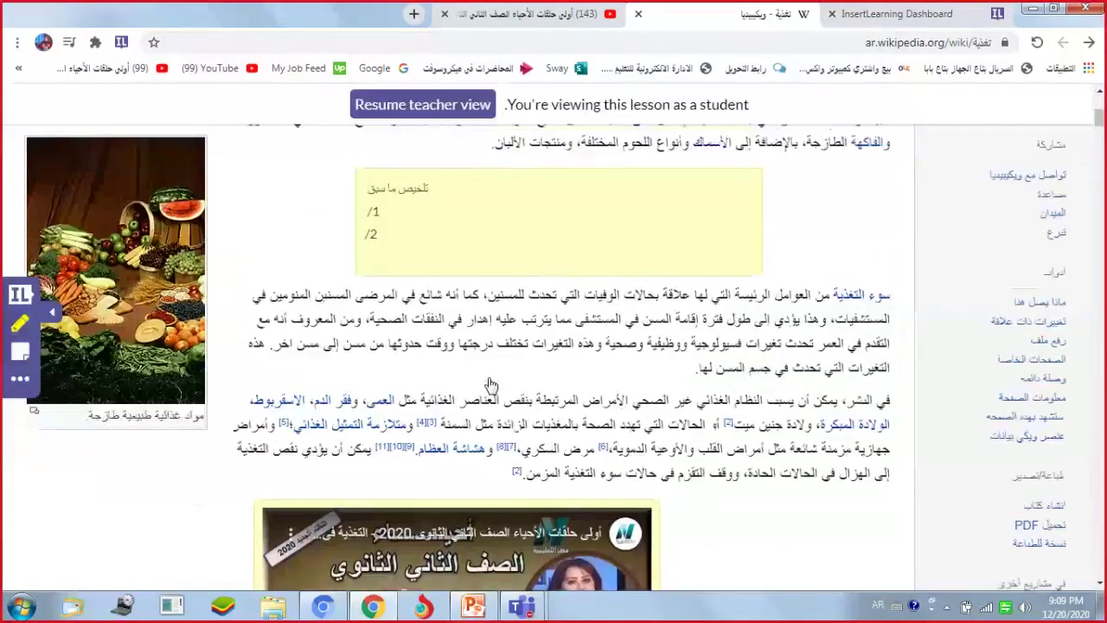
{"action": "scroll", "coordinate": [491, 385], "scroll_direction": "up", "scroll_amount": 5}
{"action": "scroll", "coordinate": [489, 378], "scroll_direction": "down", "scroll_amount": 10}
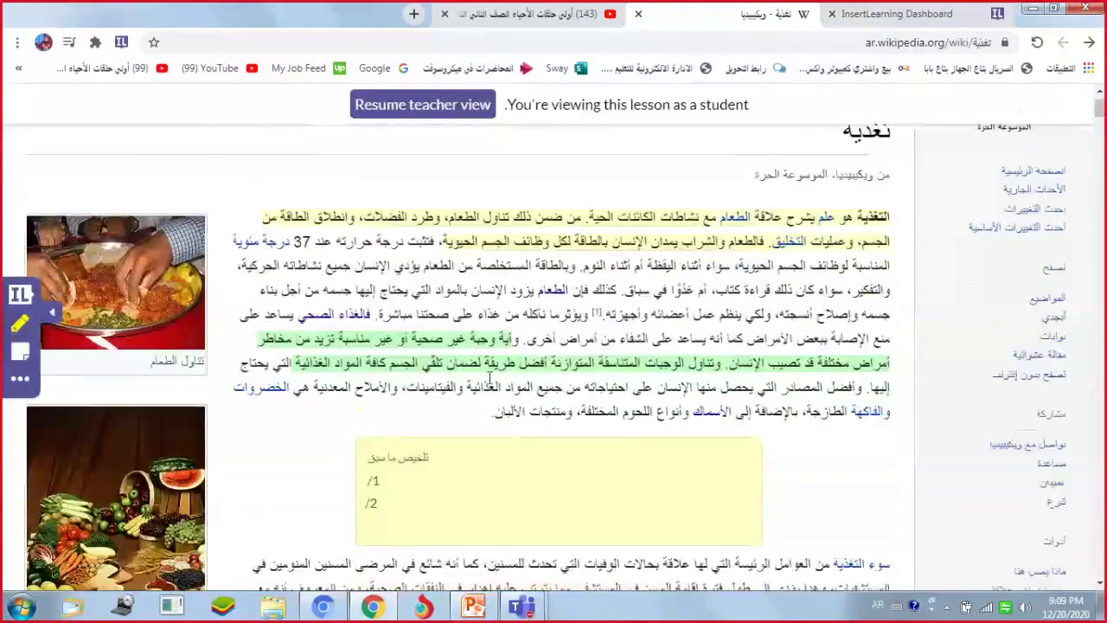
{"action": "scroll", "coordinate": [489, 378], "scroll_direction": "down", "scroll_amount": 10}
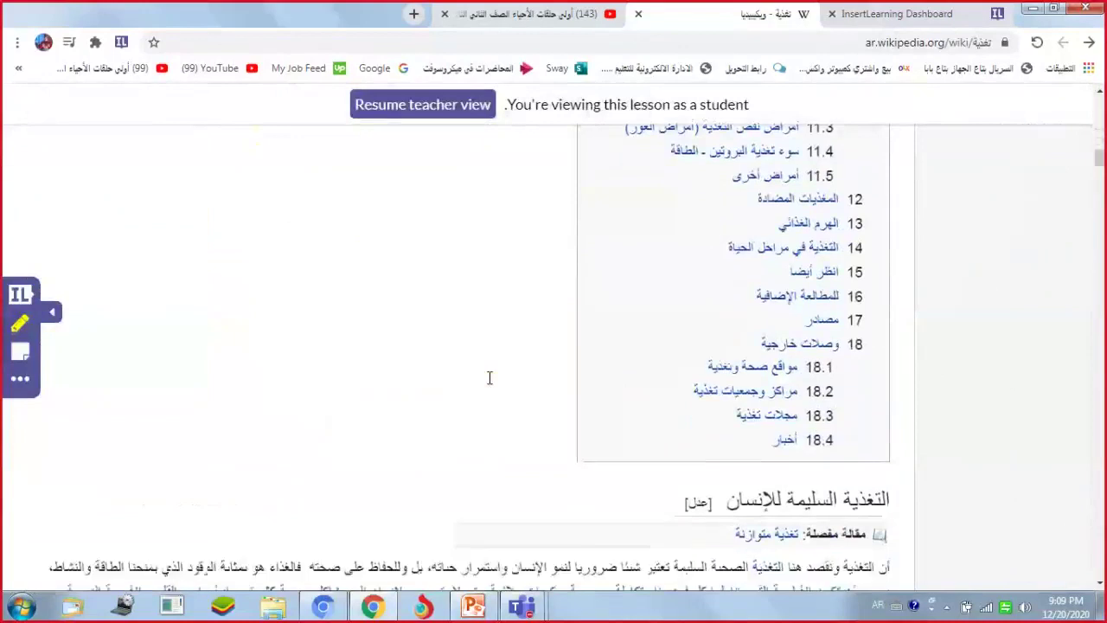
{"action": "left_click", "coordinate": [596, 330]}
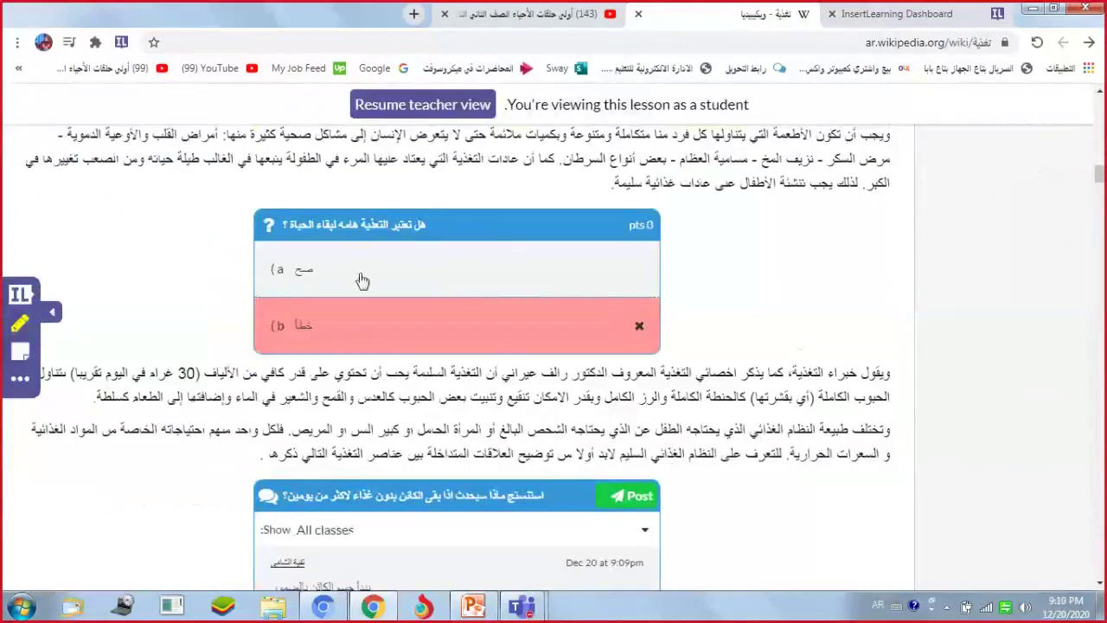
{"action": "left_click", "coordinate": [441, 105]}
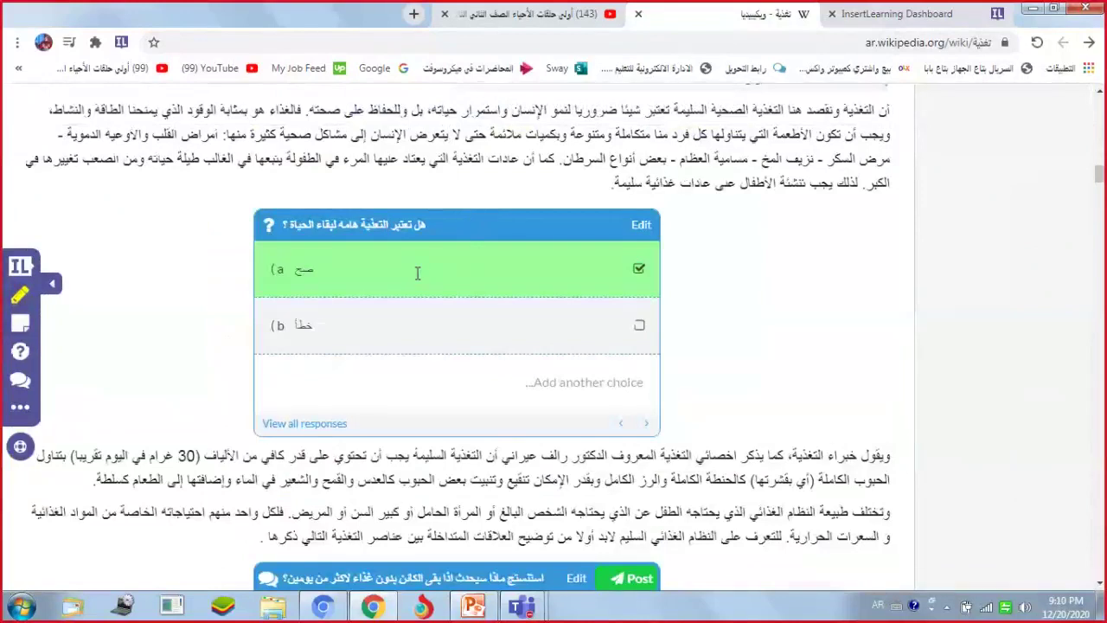
Step: Assign the lesson to the class "الصف الثانى الثانوى" and copy the link to the lesson
{"action": "left_click", "coordinate": [18, 416]}
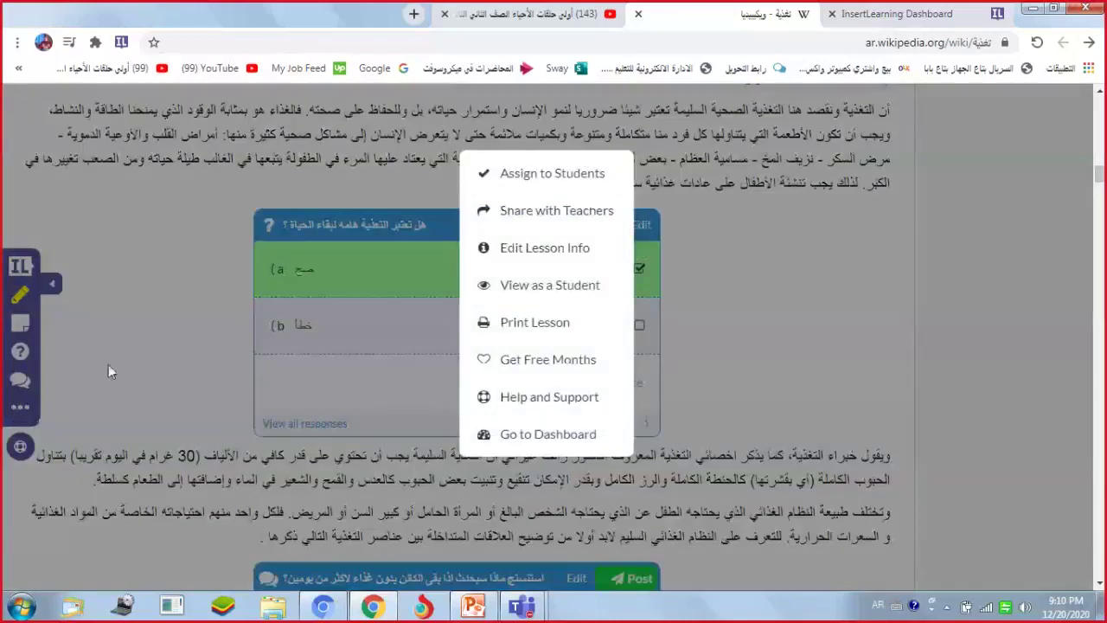
{"action": "left_click", "coordinate": [545, 178]}
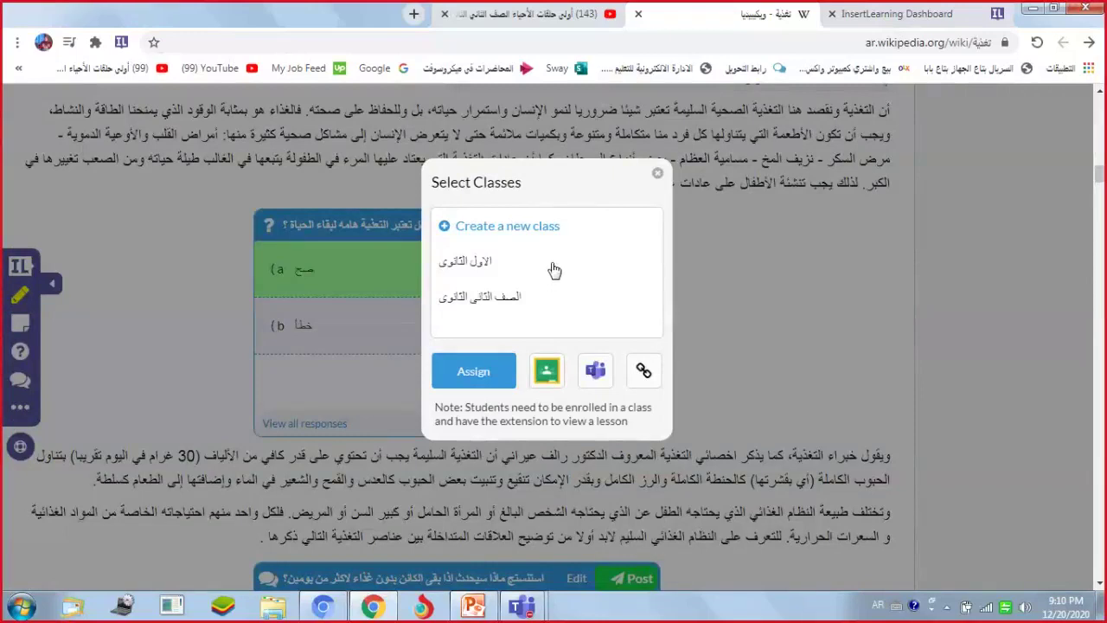
{"action": "left_click", "coordinate": [504, 309]}
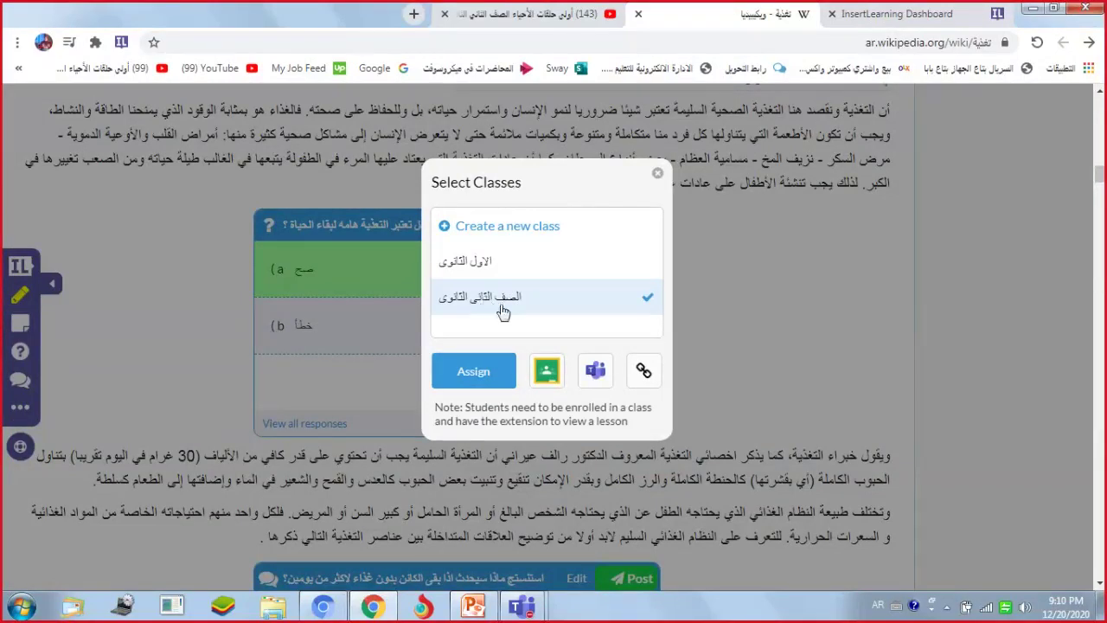
{"action": "left_click", "coordinate": [465, 373]}
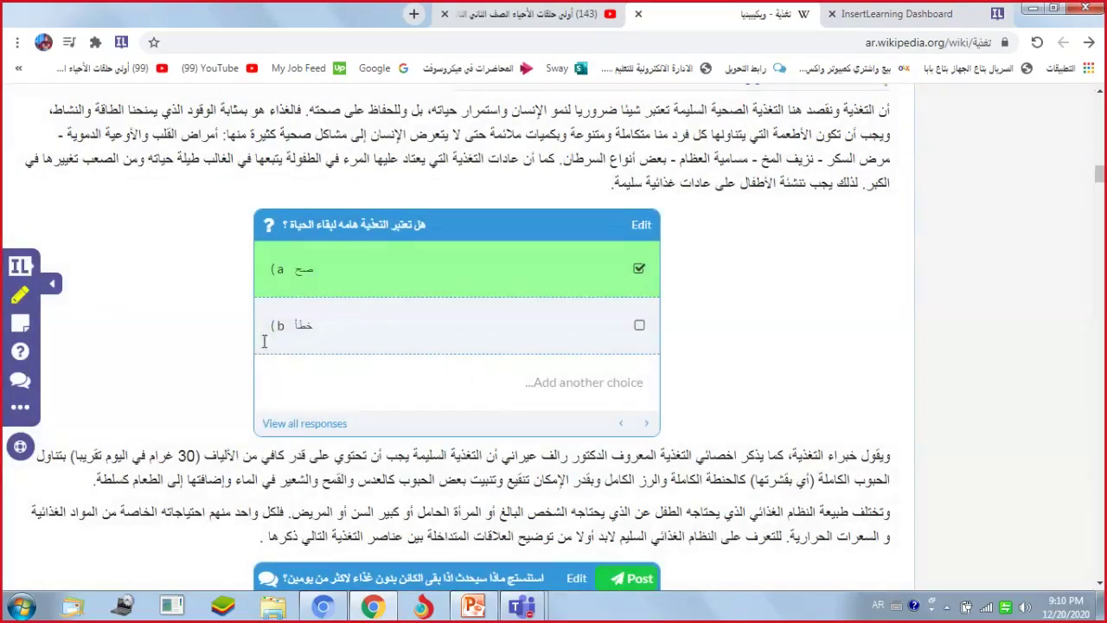
{"action": "left_click", "coordinate": [24, 273]}
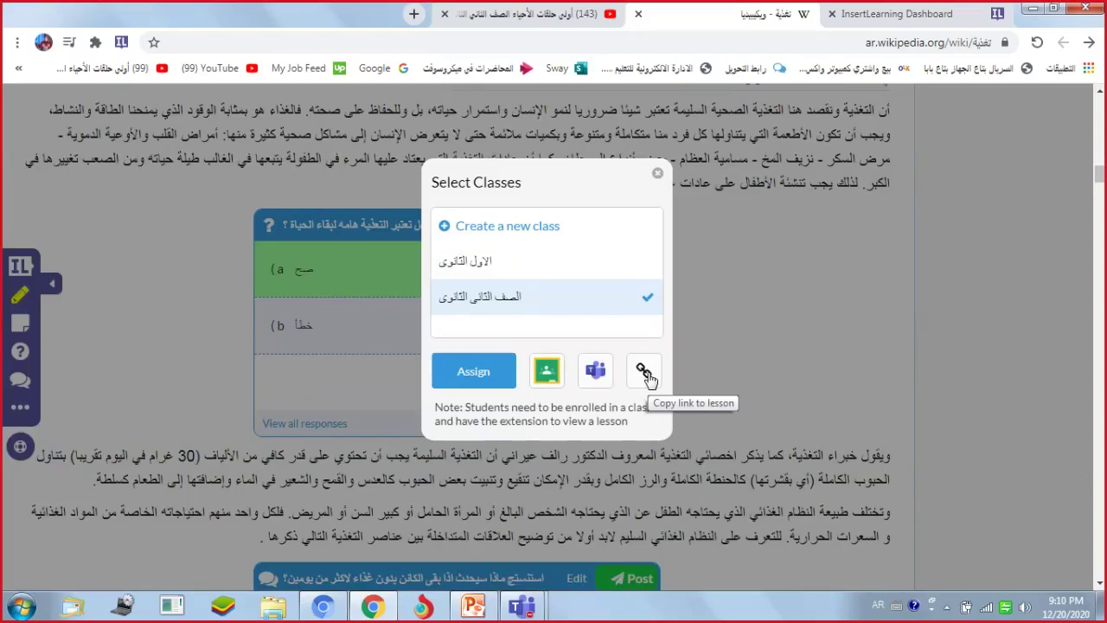
{"action": "left_click", "coordinate": [647, 373]}
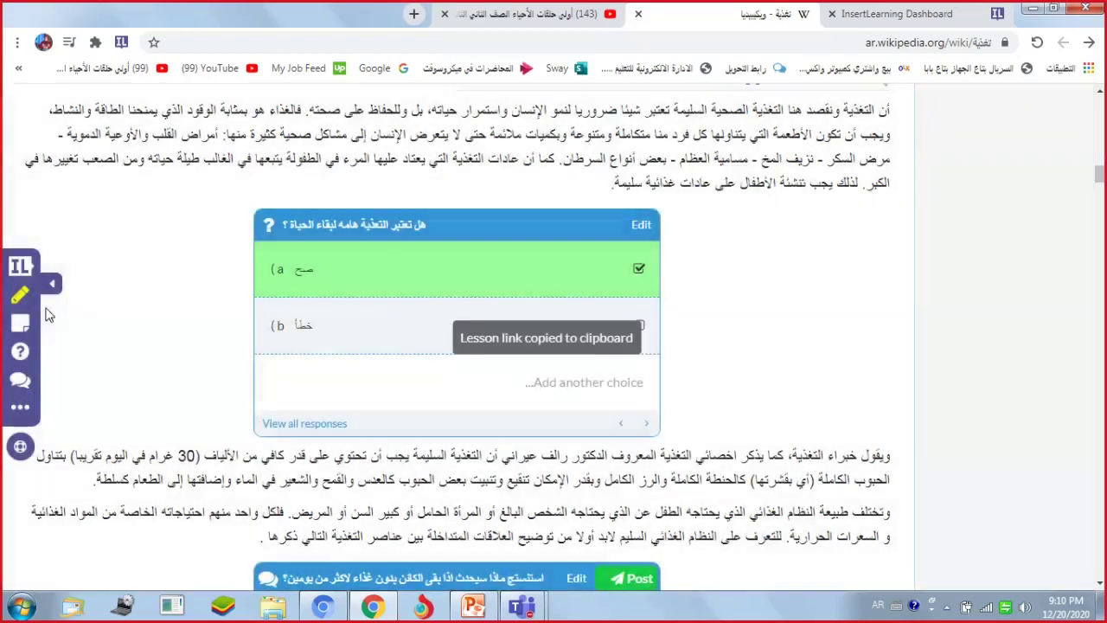
Step: Start sharing the lesson for "الصف الثانى الثانوى" to Microsoft Teams, signing in with the saved school account and declining to stay signed in
{"action": "left_click", "coordinate": [22, 265]}
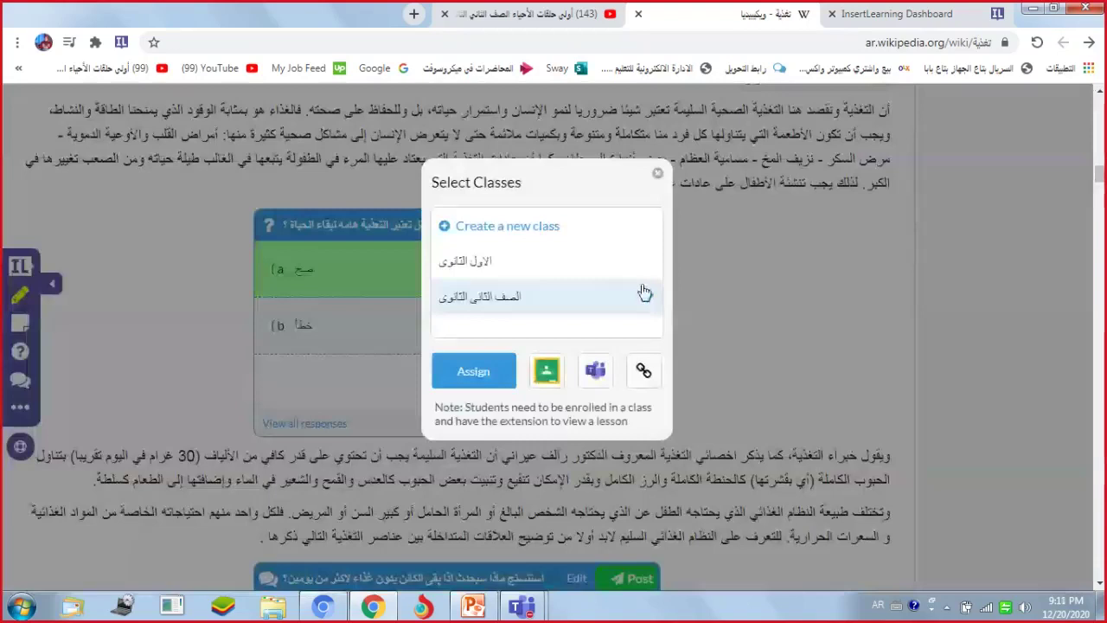
{"action": "left_click", "coordinate": [597, 371]}
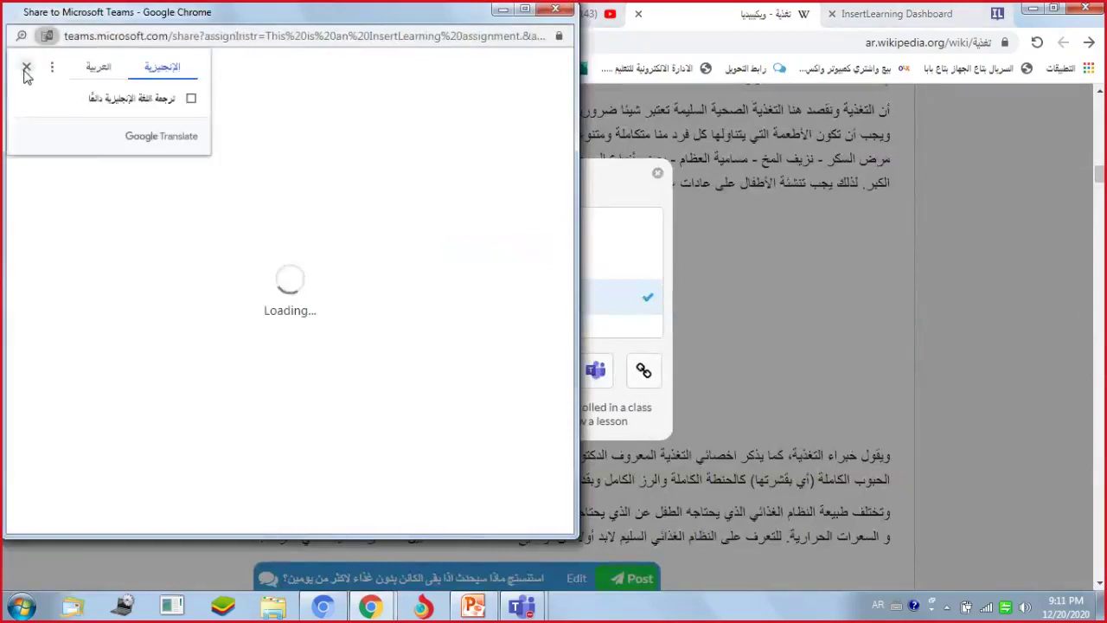
{"action": "left_click", "coordinate": [27, 69]}
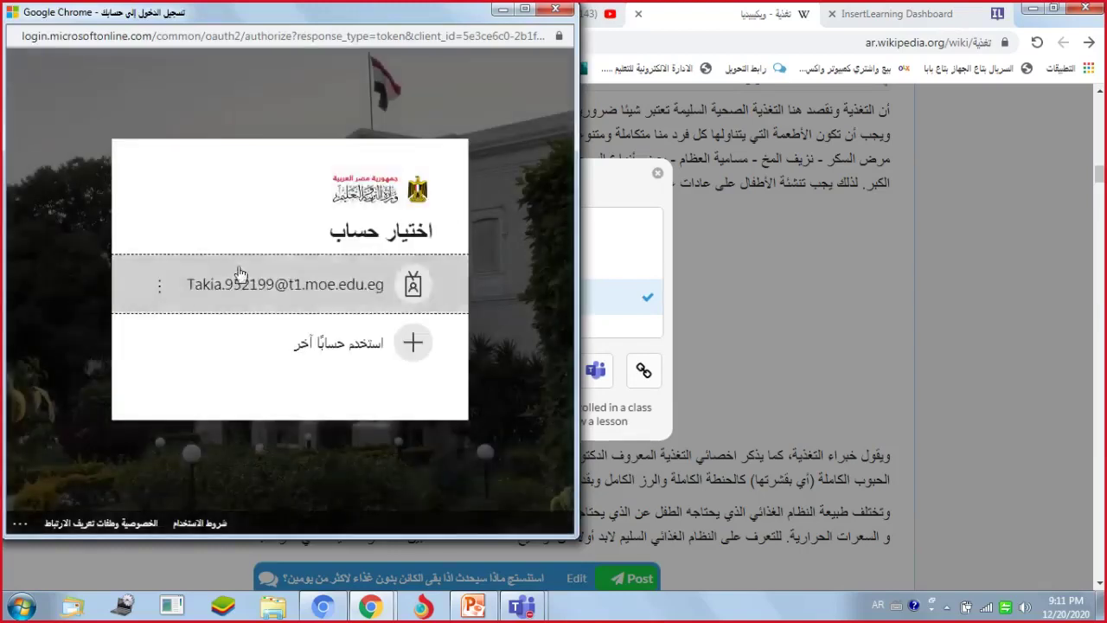
{"action": "left_click", "coordinate": [412, 276]}
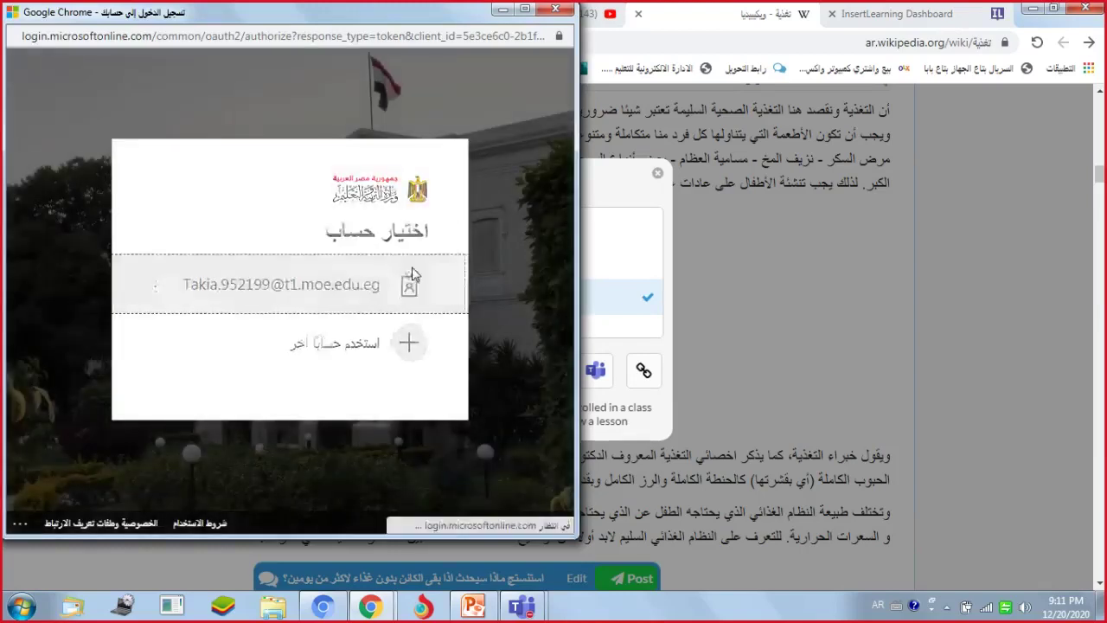
{"action": "key", "text": "Return"}
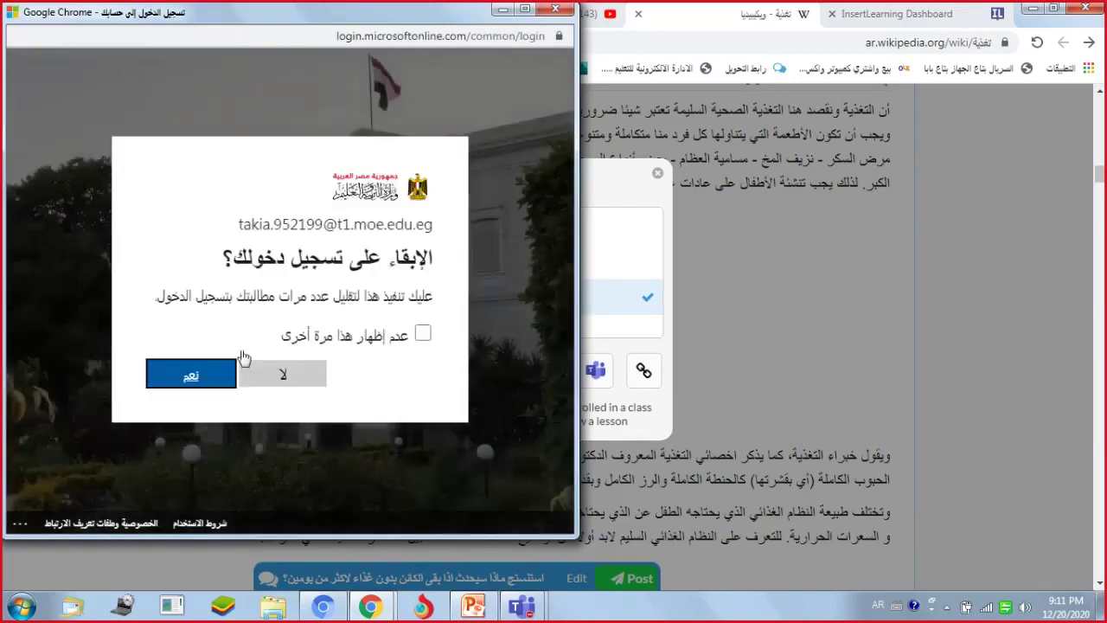
{"action": "left_click", "coordinate": [287, 381]}
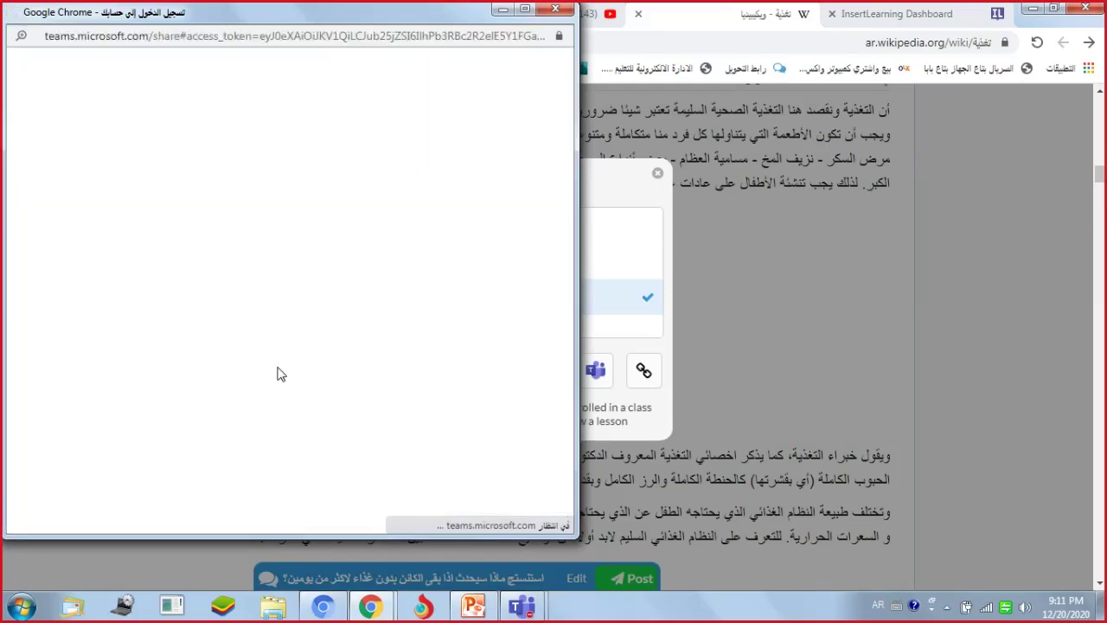
{"action": "left_click", "coordinate": [26, 66]}
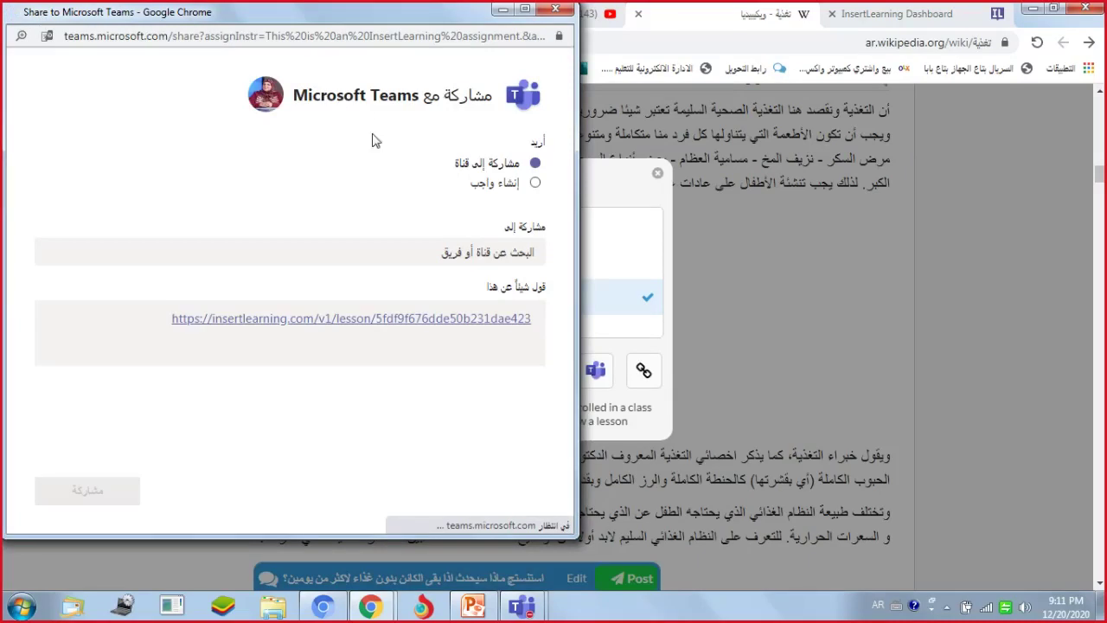
Step: Share the lesson link to the "سفيرات بنك المعرفة المصرى > General" channel, and close the sharing window and class selection
{"action": "left_click", "coordinate": [322, 258]}
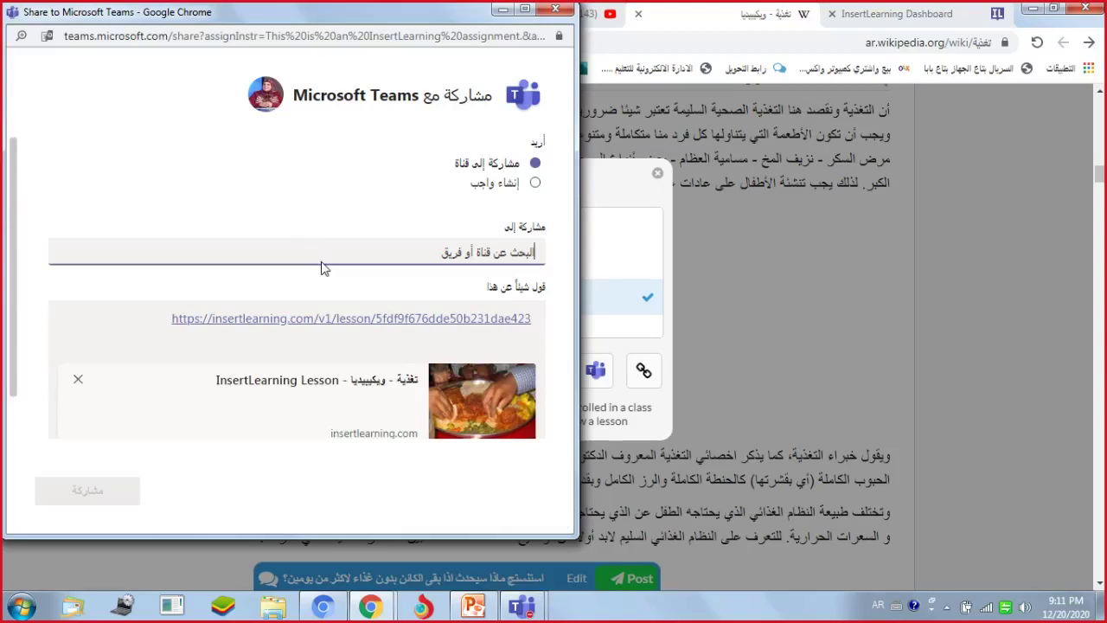
{"action": "left_click", "coordinate": [321, 269]}
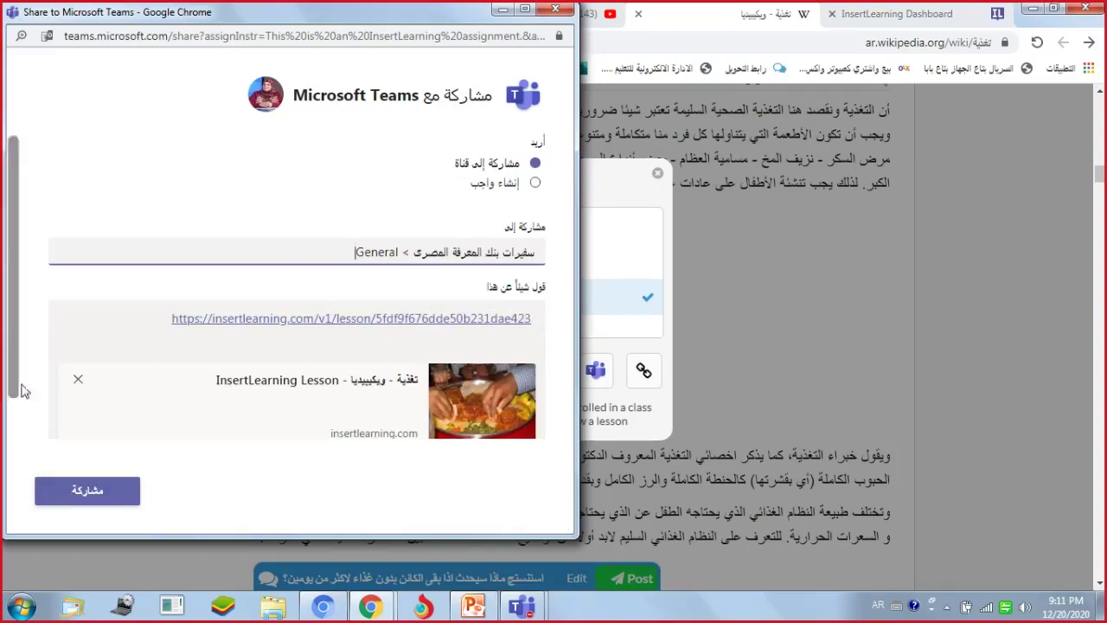
{"action": "left_click", "coordinate": [108, 495]}
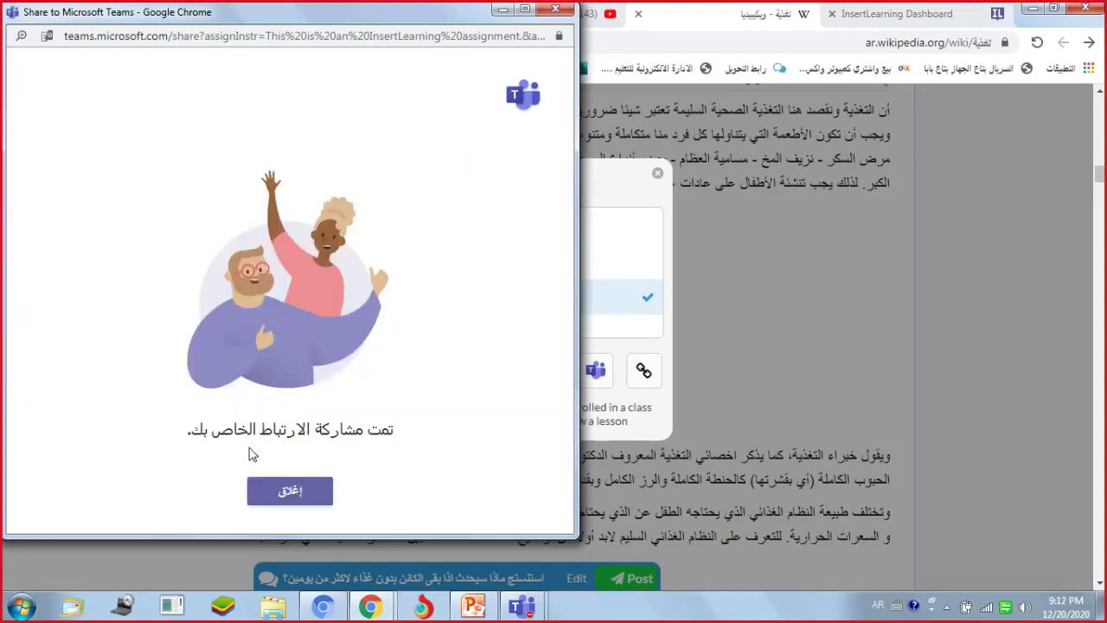
{"action": "left_click", "coordinate": [305, 490]}
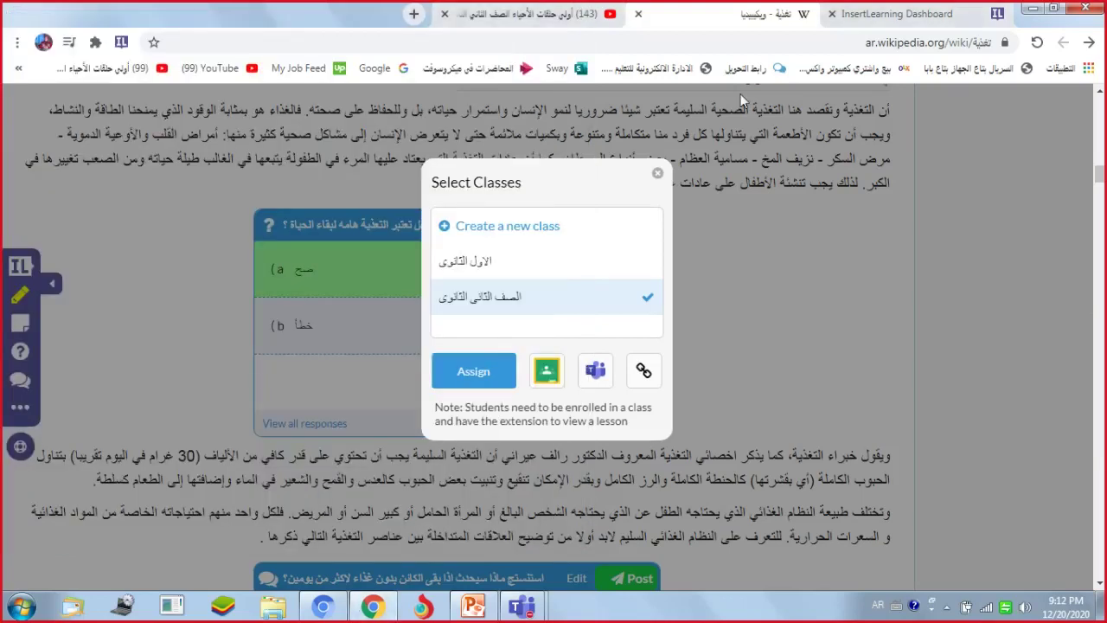
{"action": "left_click", "coordinate": [658, 173]}
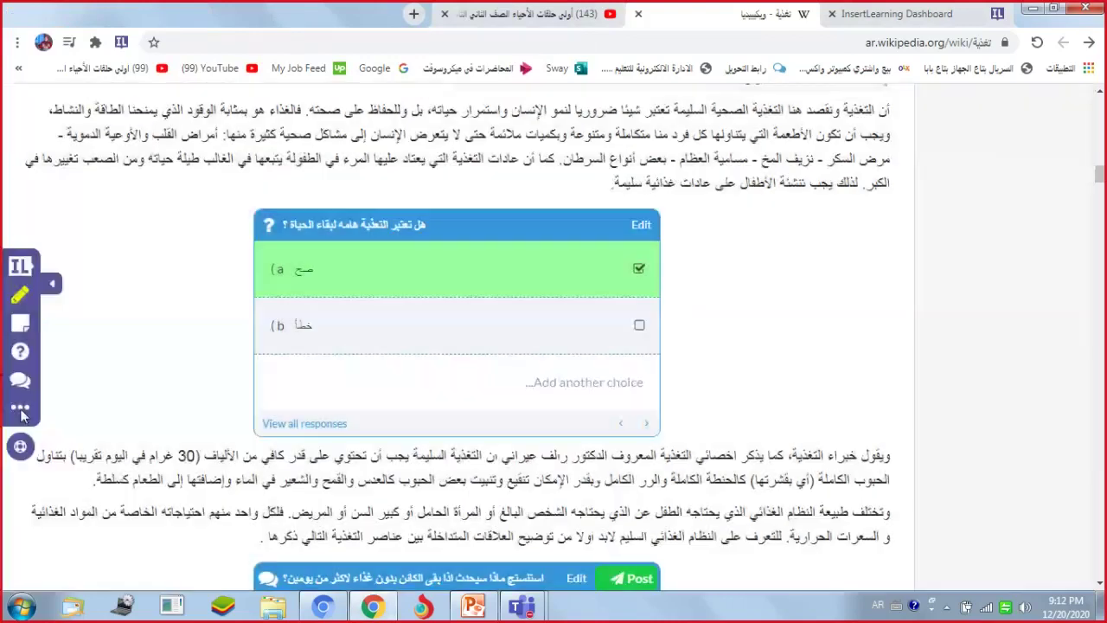
{"action": "left_click", "coordinate": [23, 415]}
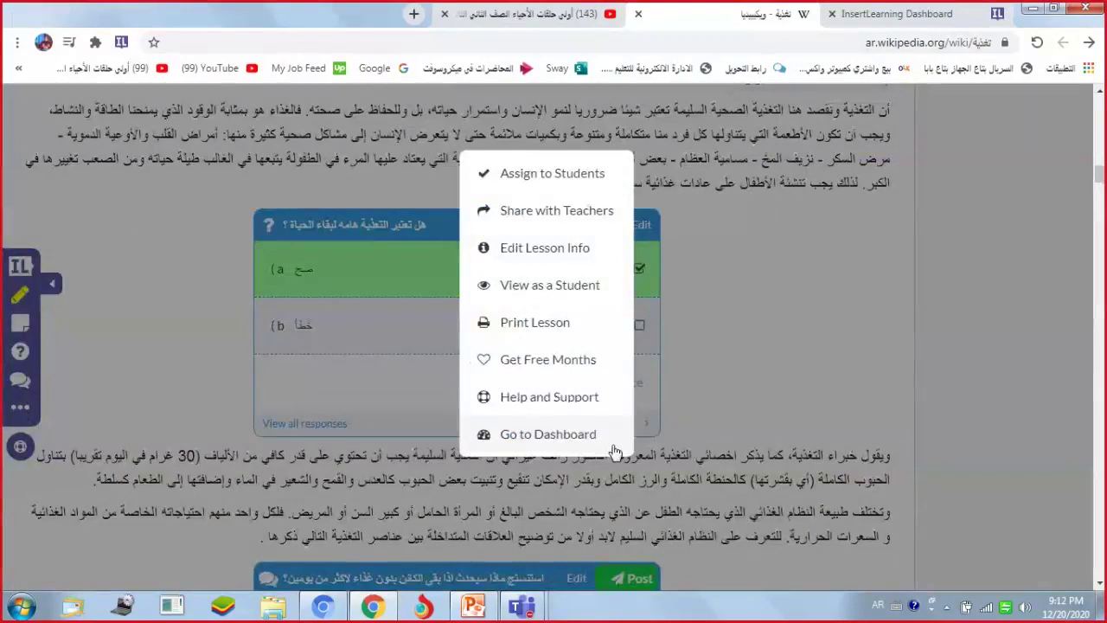
{"action": "left_click", "coordinate": [589, 435]}
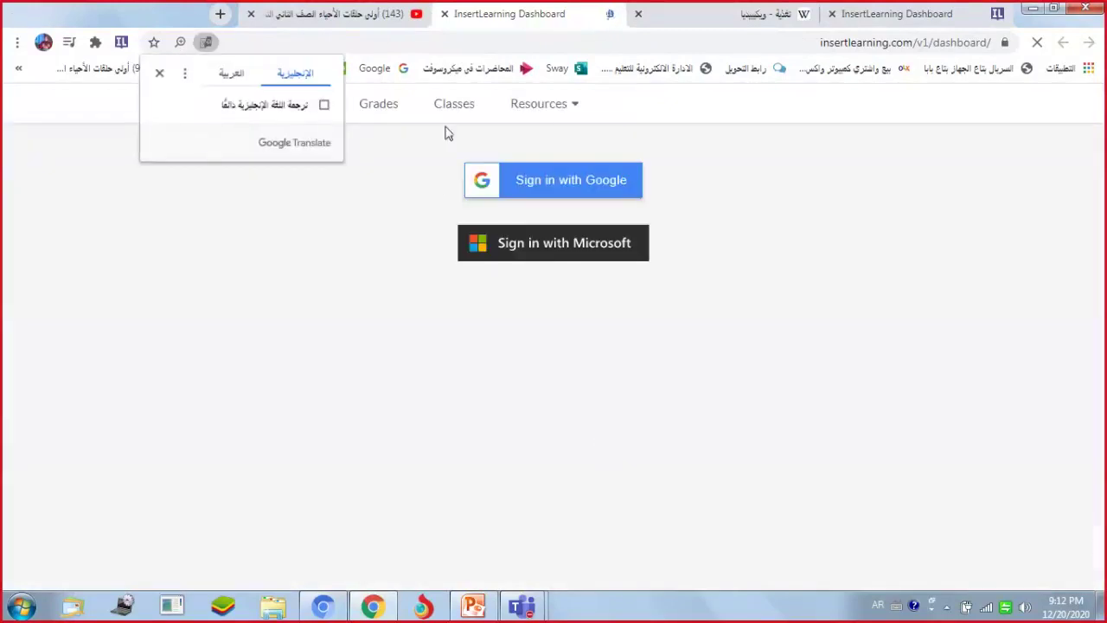
{"action": "left_click", "coordinate": [160, 74]}
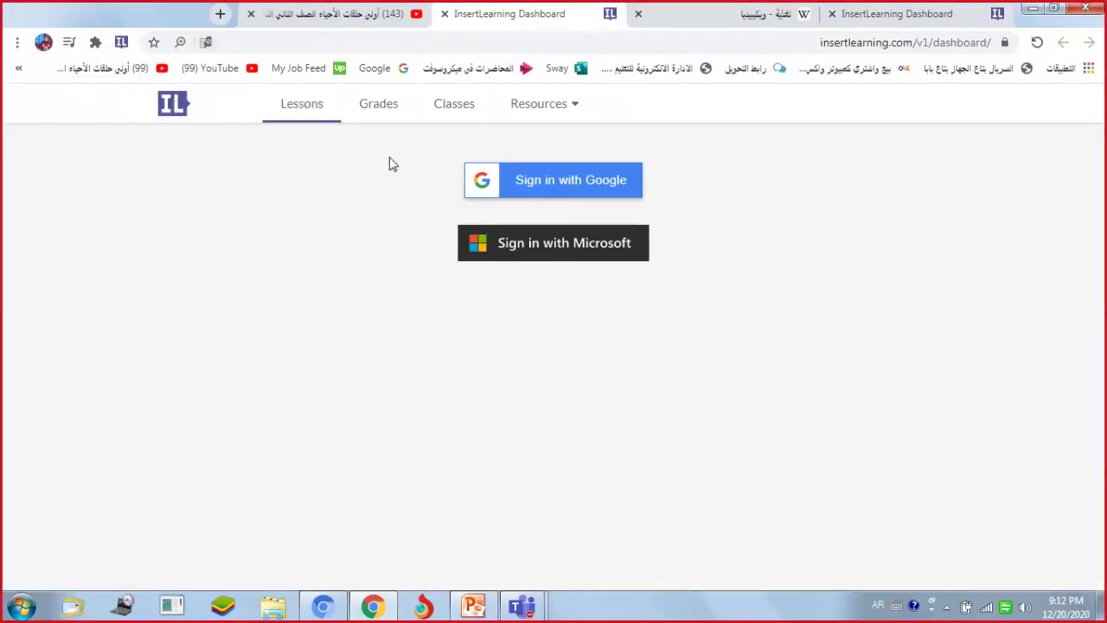
{"action": "left_click", "coordinate": [522, 250]}
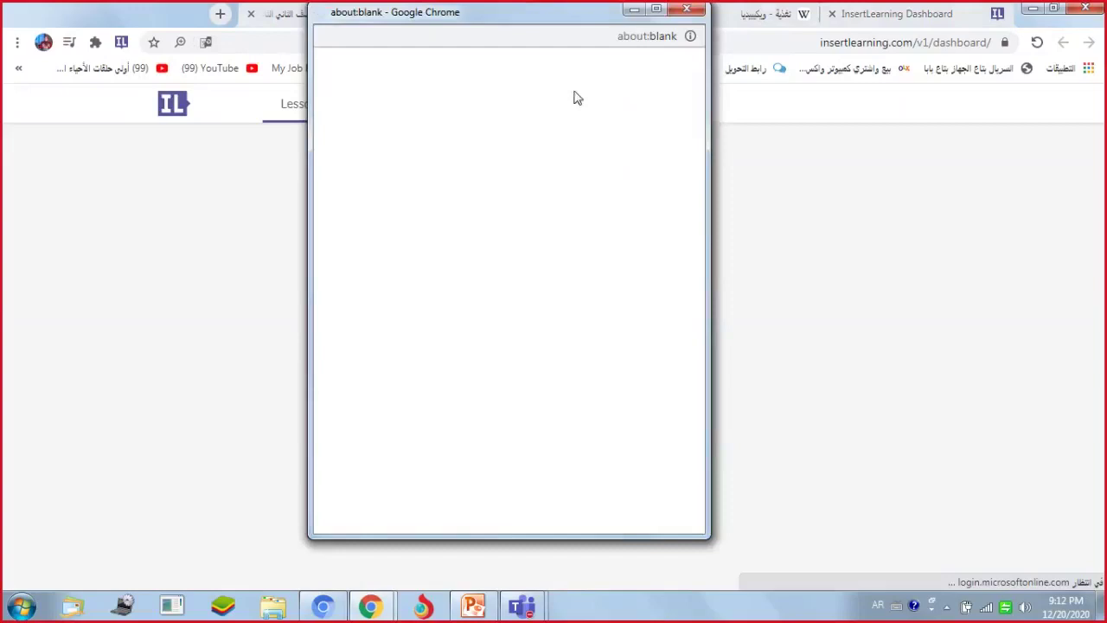
{"action": "left_click", "coordinate": [690, 10]}
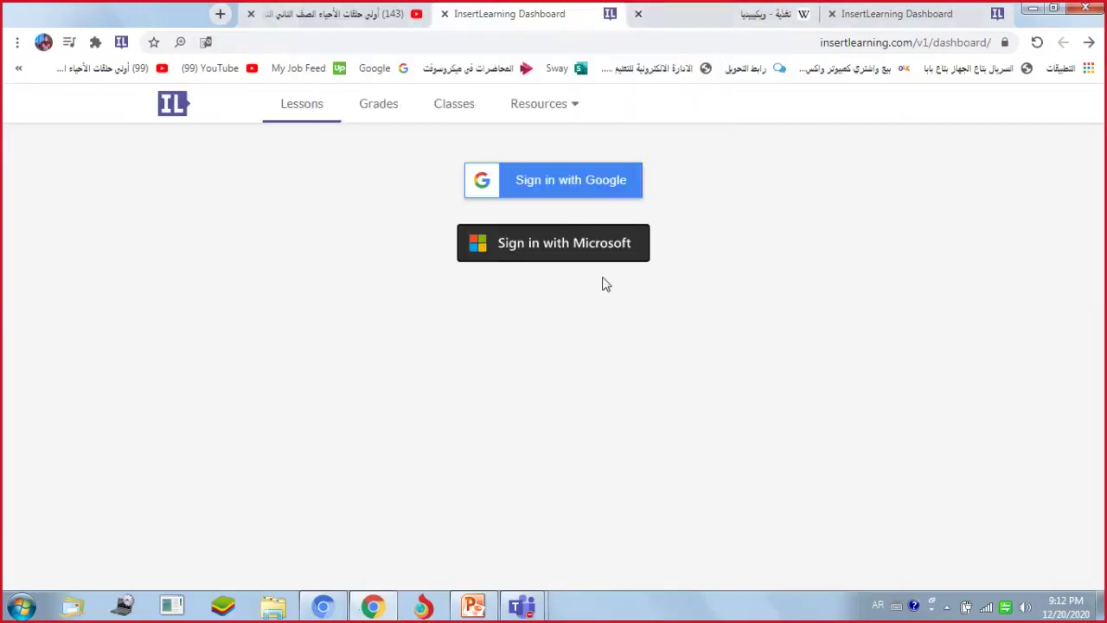
Step: View the class list in the signed-in InsertLearning dashboard and highlight the class code of "الصف الثانى الثانوى"
{"action": "left_click", "coordinate": [822, 16]}
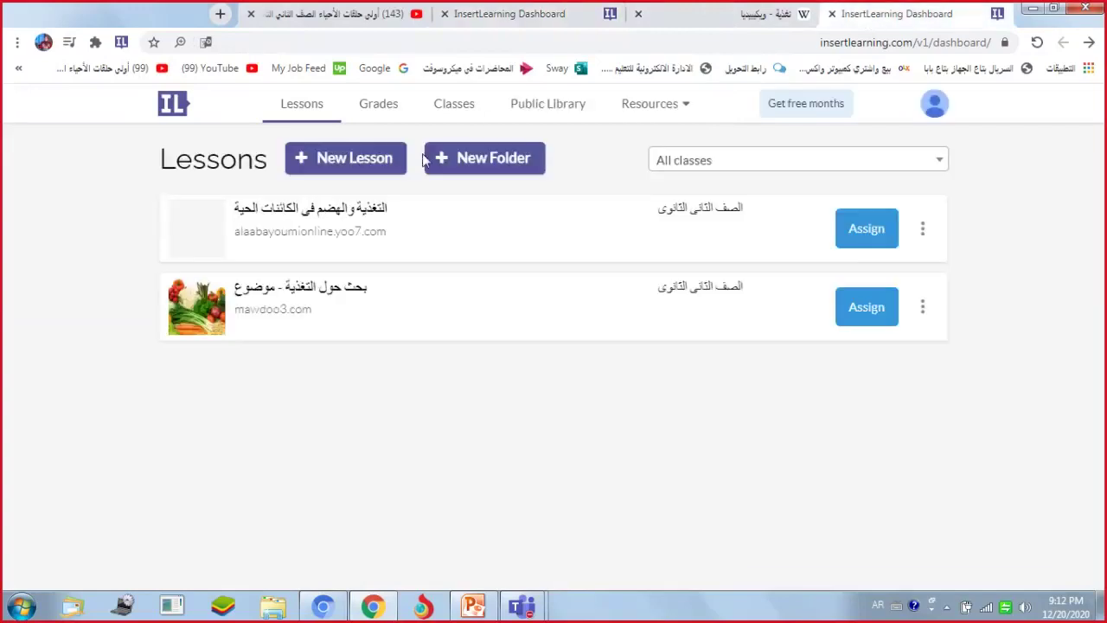
{"action": "left_click", "coordinate": [450, 104]}
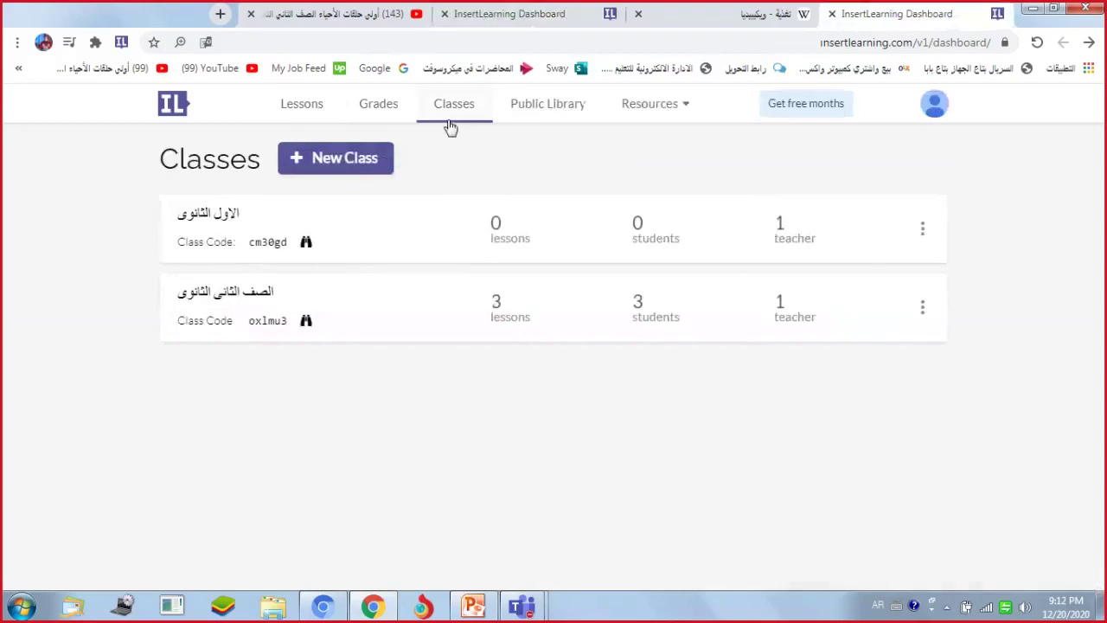
{"action": "double_click", "coordinate": [255, 320]}
{"action": "left_click_drag", "start_coordinate": [255, 321], "coordinate": [269, 325]}
{"action": "right_click", "coordinate": [271, 326]}
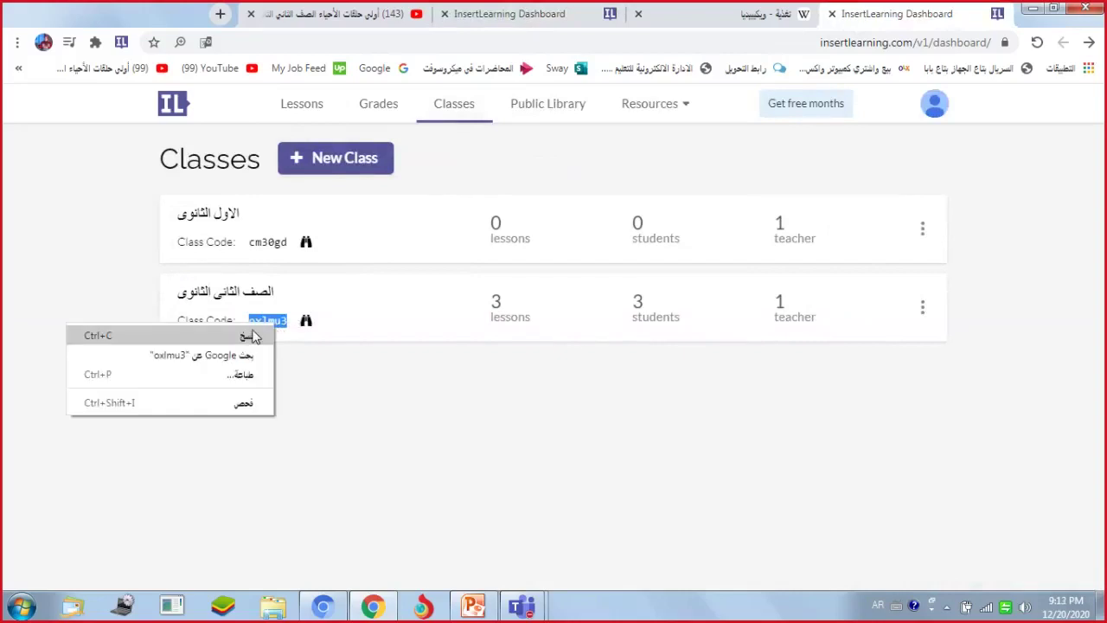
{"action": "left_click", "coordinate": [315, 372]}
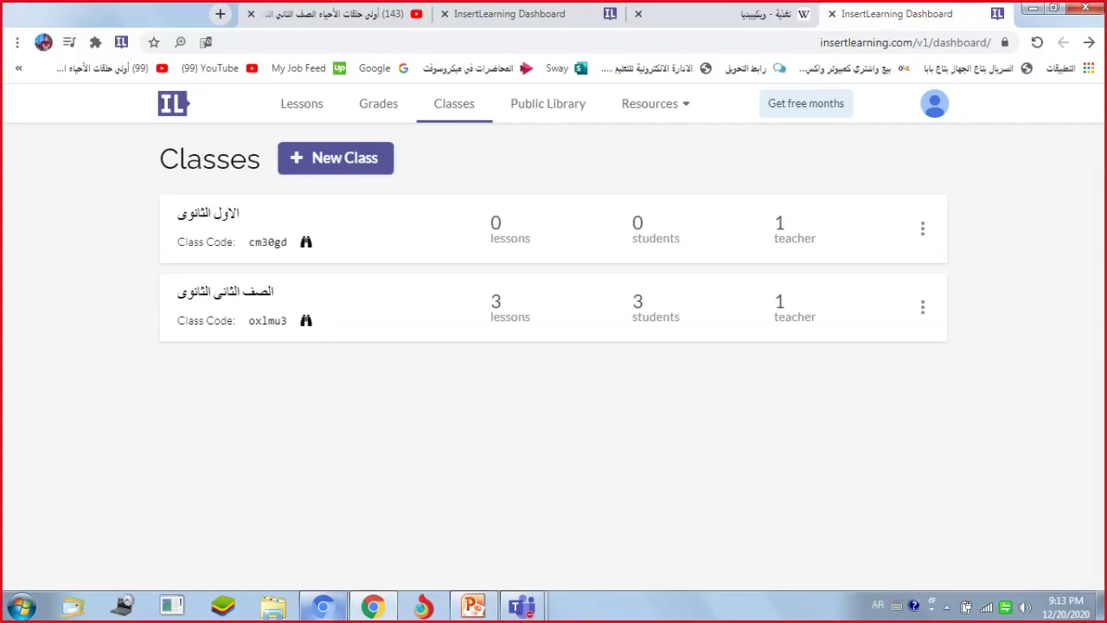
Step: Switch to the Chromium browser and load the copied link to the lesson in place of the Google page
{"action": "mouse_move", "coordinate": [323, 606]}
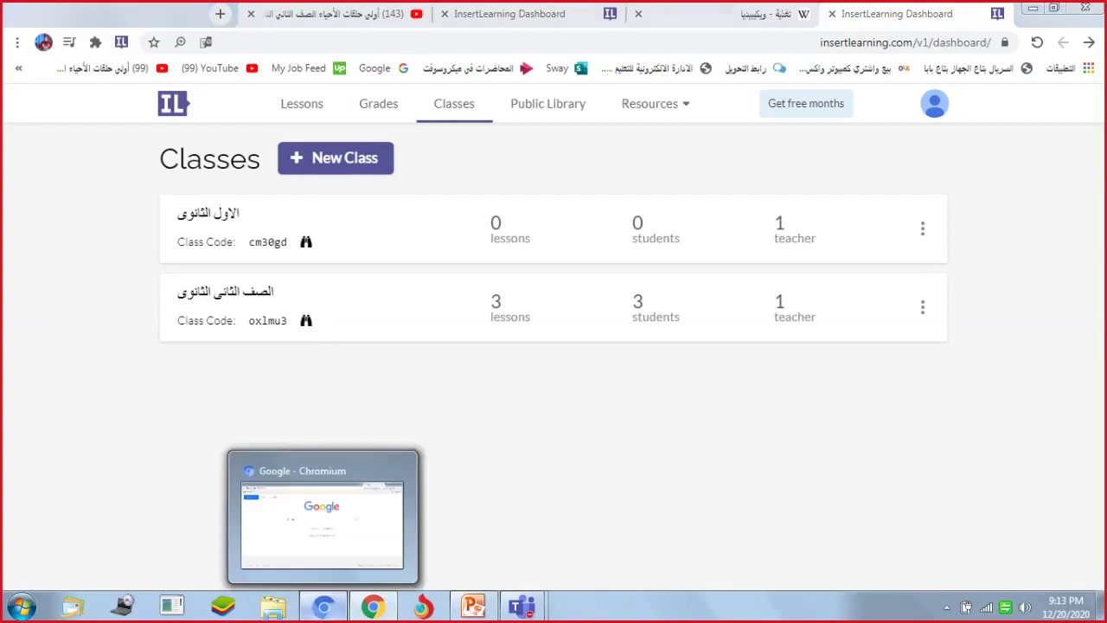
{"action": "left_click", "coordinate": [322, 519]}
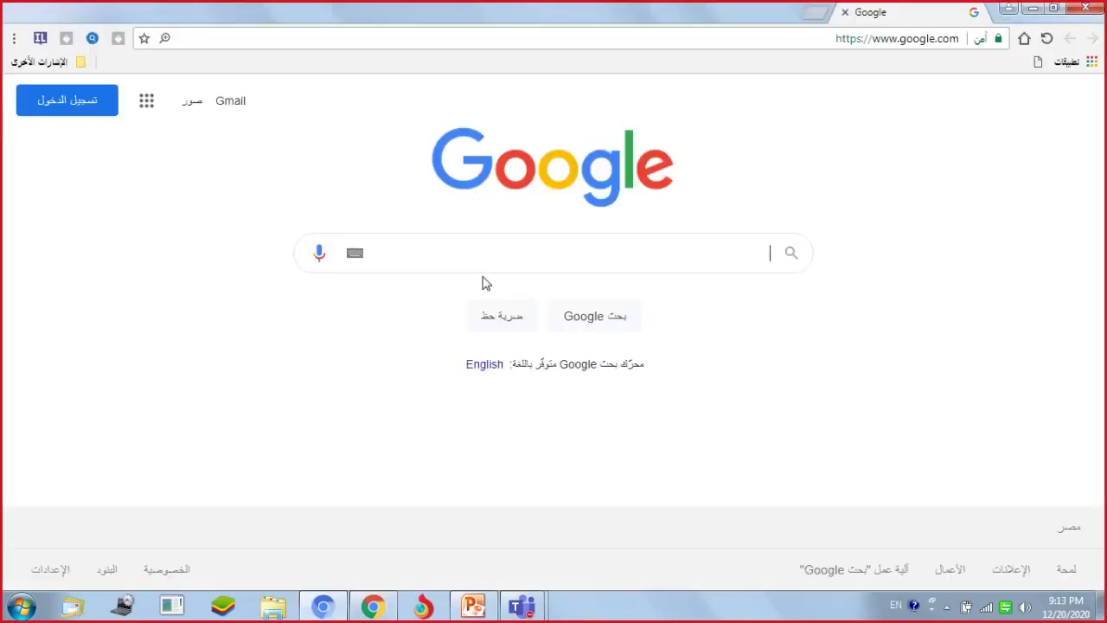
{"action": "right_click", "coordinate": [579, 38]}
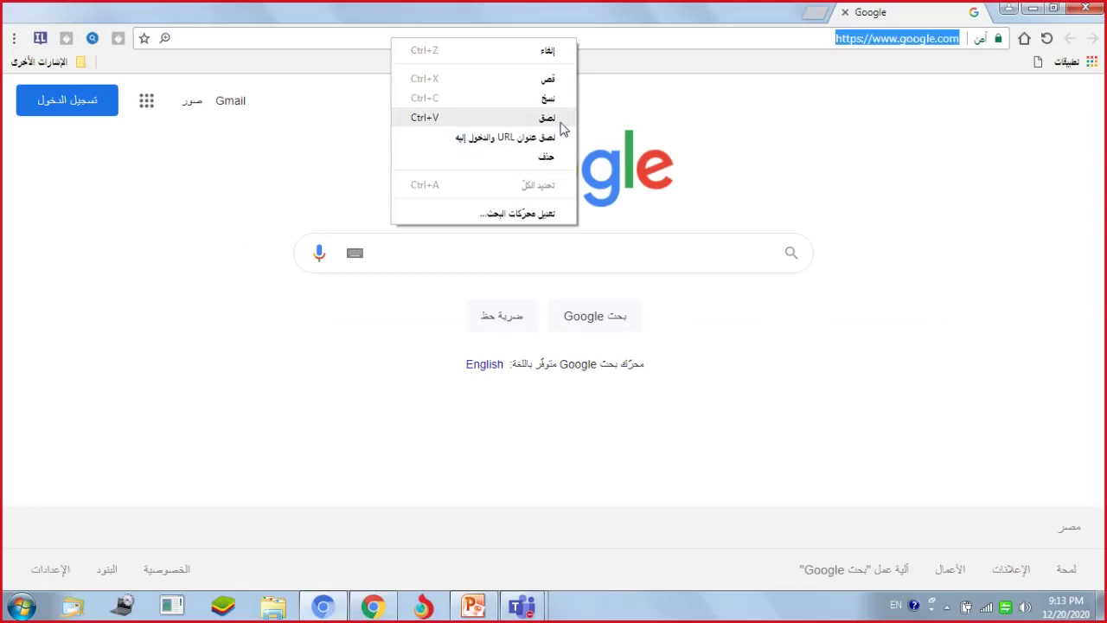
{"action": "left_click", "coordinate": [563, 137]}
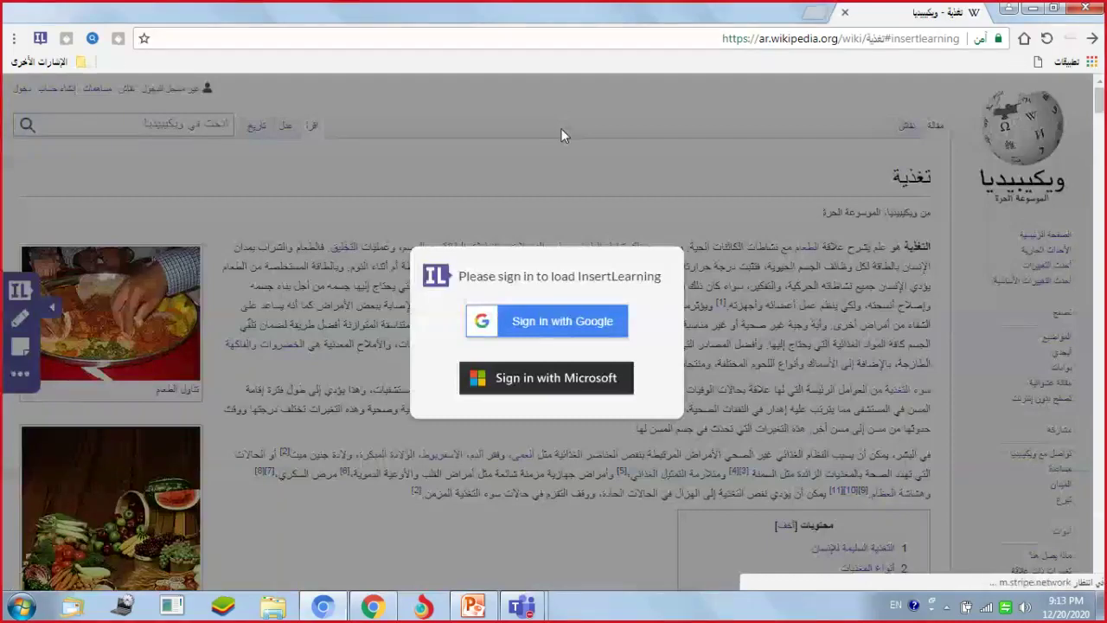
Step: In a new tab, search Google for "insert learning" and open the InsertLearning site's sign-up page
{"action": "left_click", "coordinate": [816, 12]}
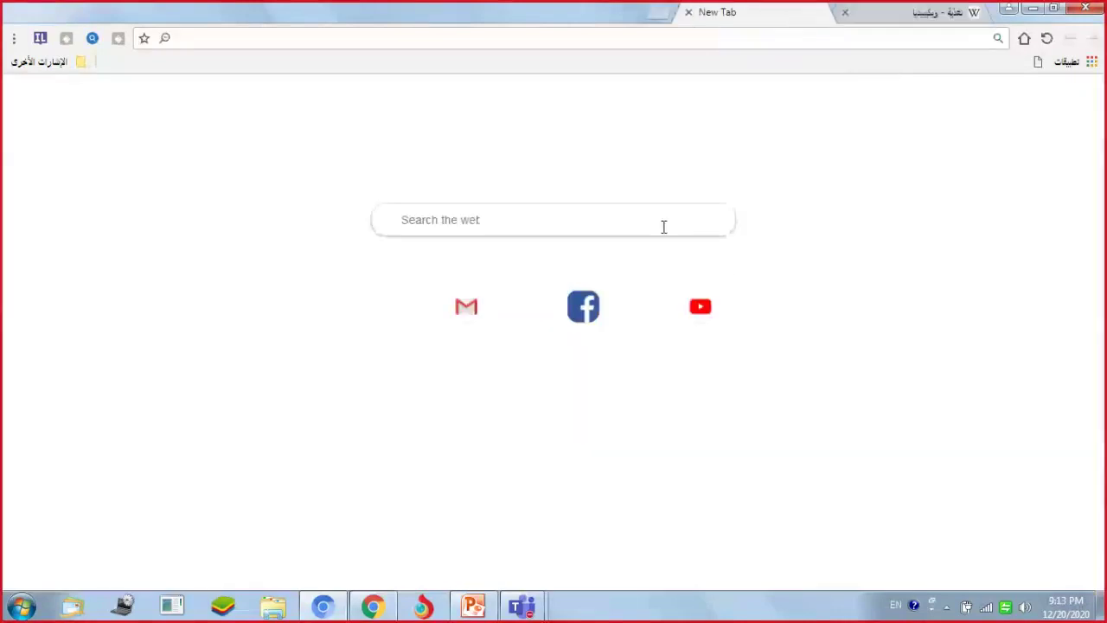
{"action": "left_click", "coordinate": [1024, 39]}
{"action": "type", "text": "jn"}
{"action": "type", "text": "sert"}
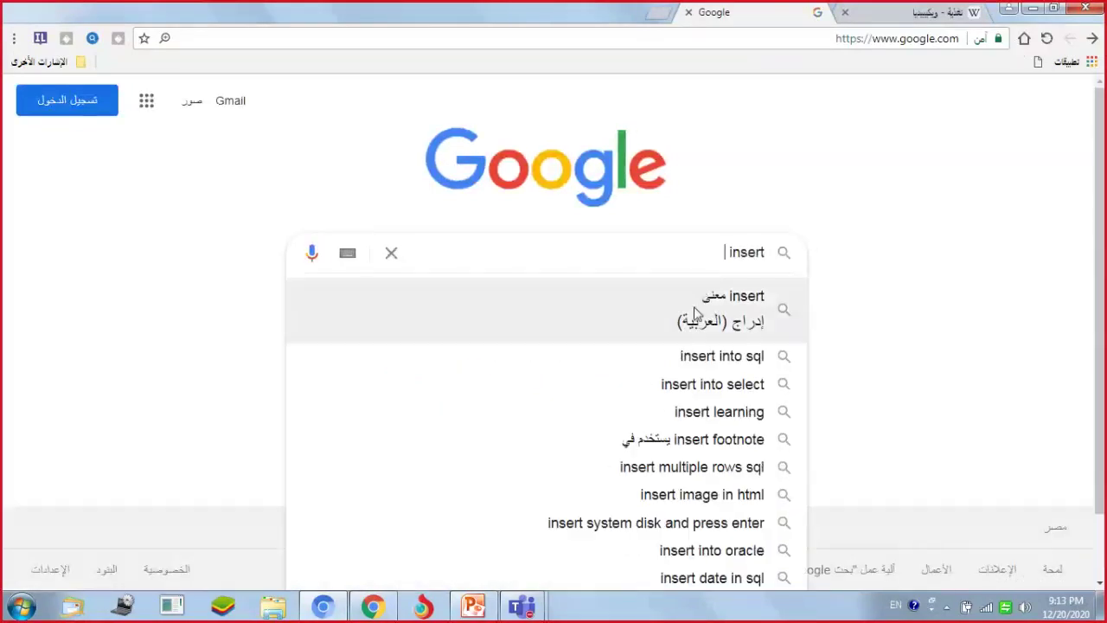
{"action": "type", "text": " learning"}
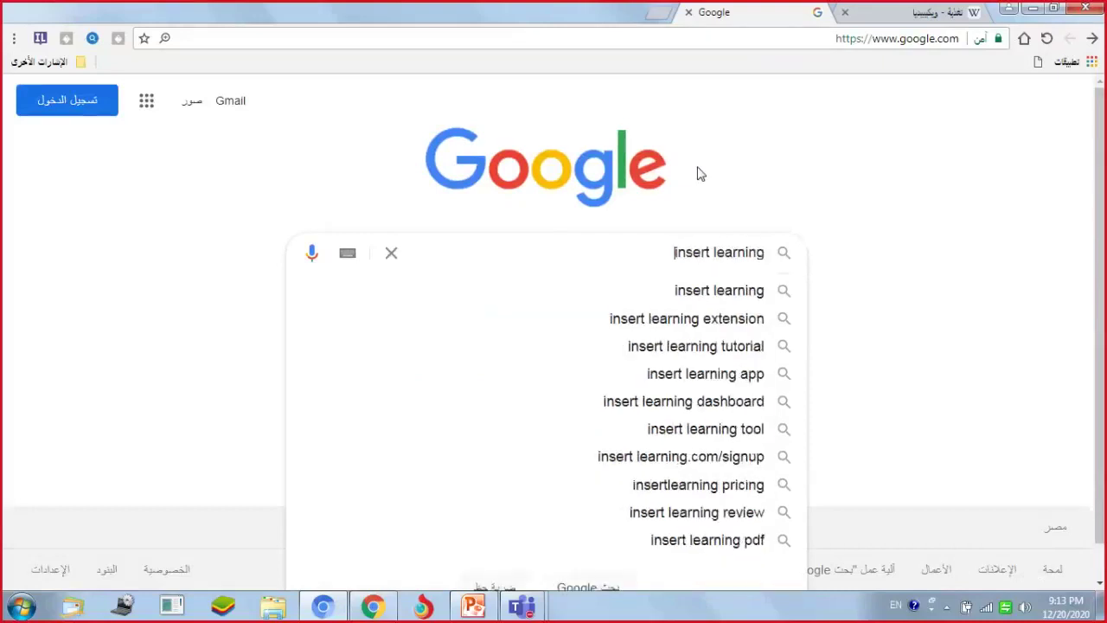
{"action": "key", "text": "Return"}
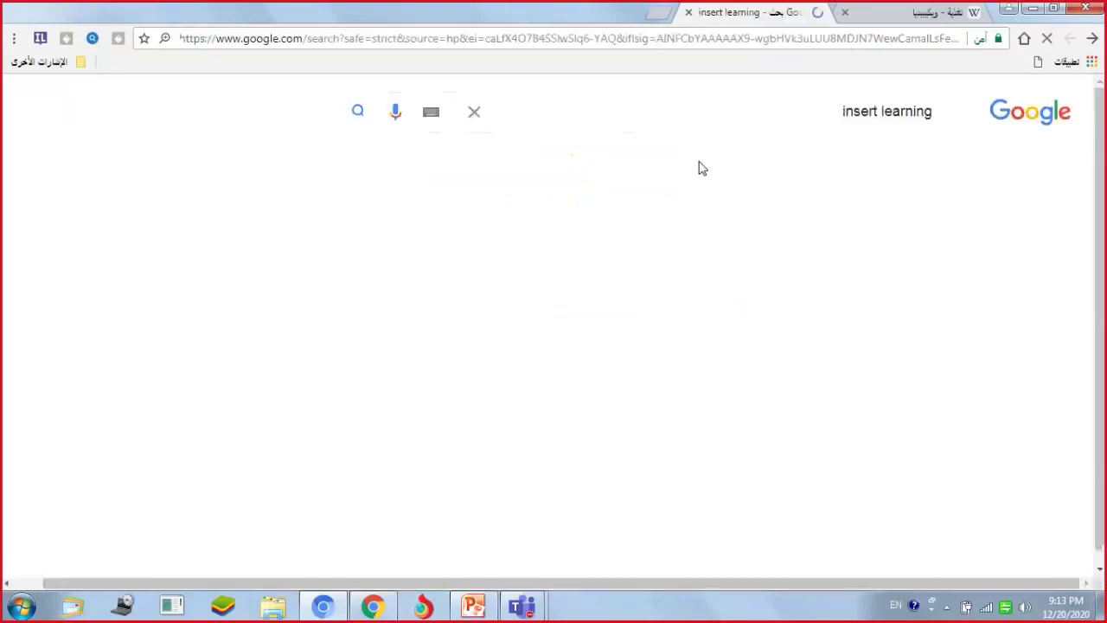
{"action": "left_click", "coordinate": [903, 260]}
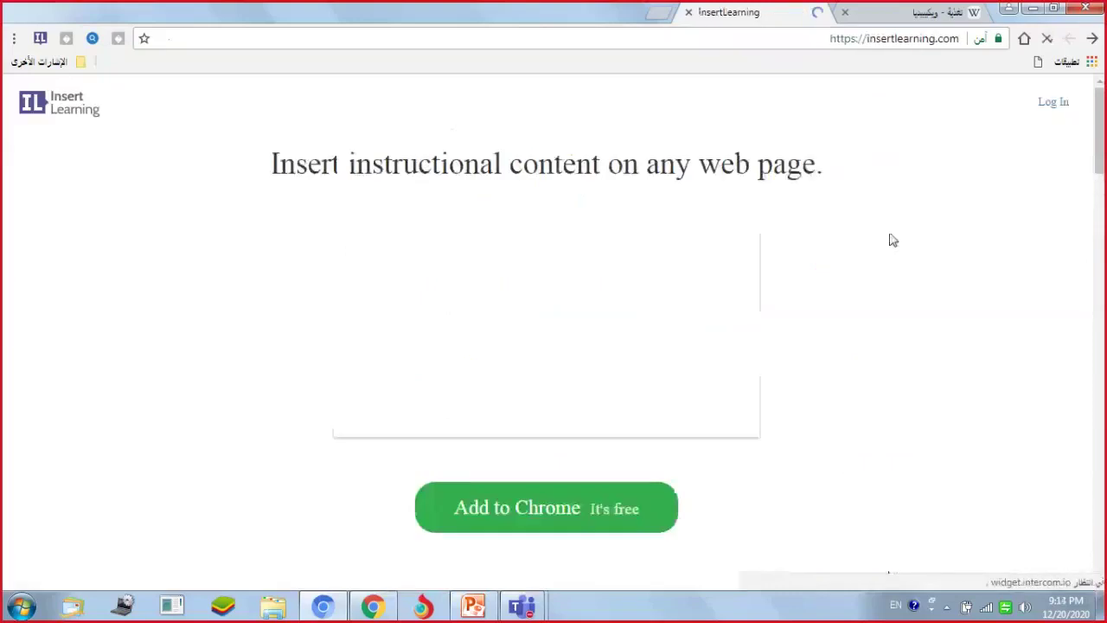
{"action": "left_click", "coordinate": [578, 510]}
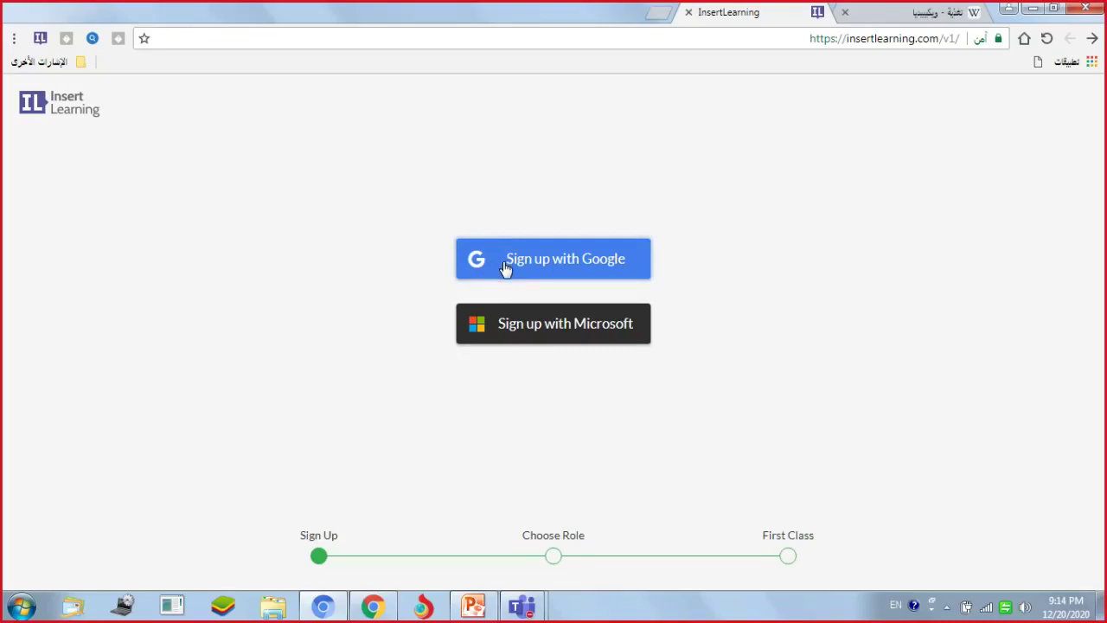
Step: Return to the Wikipedia lesson page and sign in to InsertLearning with the Microsoft account
{"action": "left_click", "coordinate": [928, 14]}
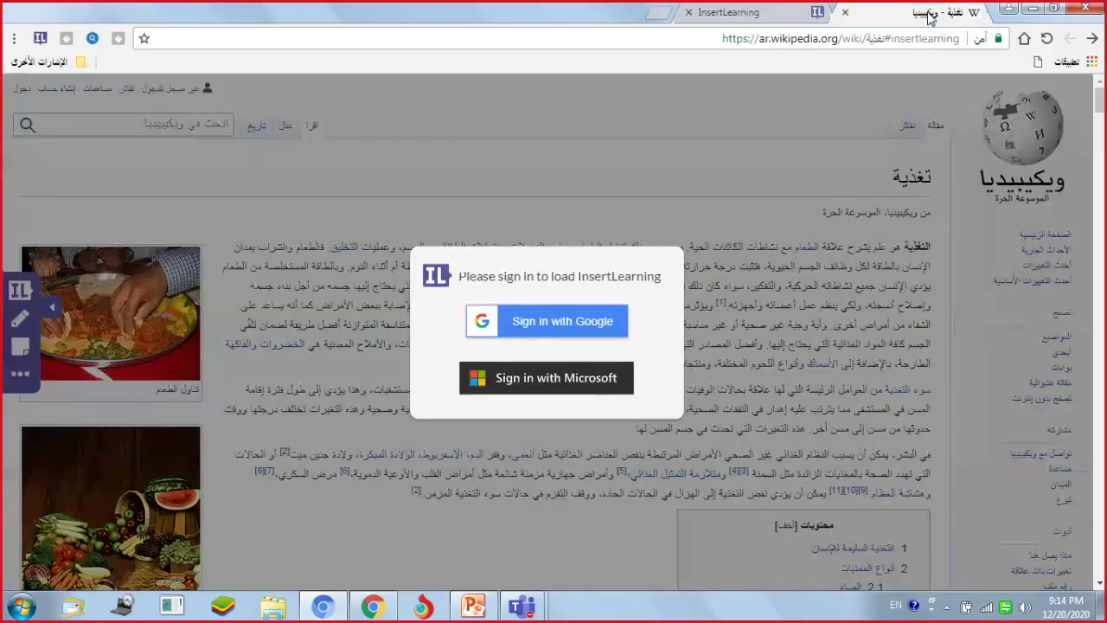
{"action": "left_click", "coordinate": [584, 389]}
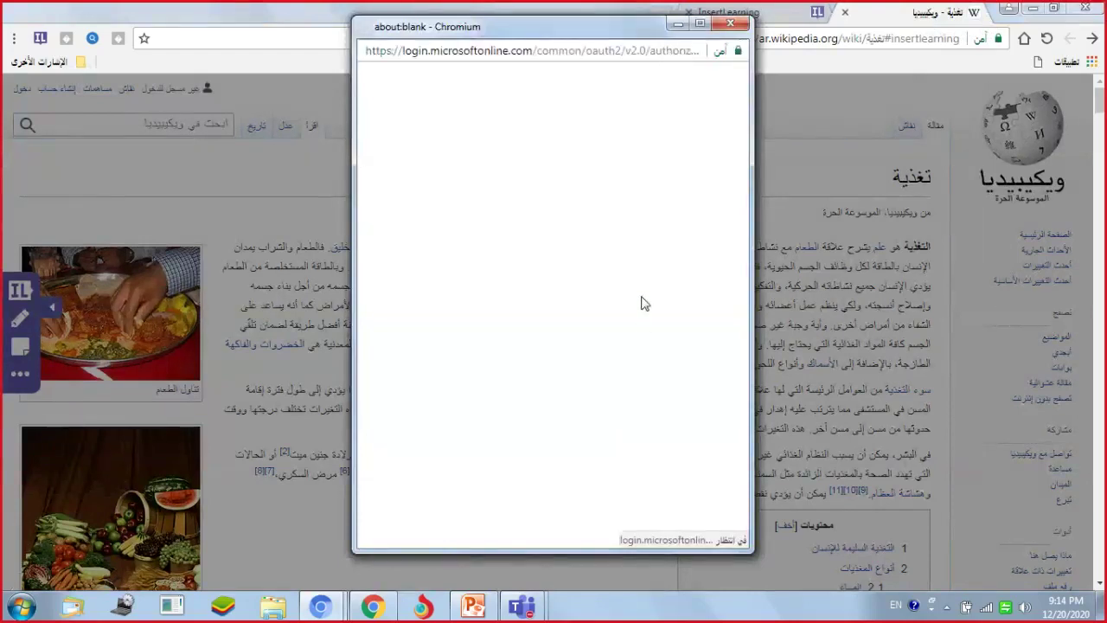
{"action": "left_click", "coordinate": [621, 188]}
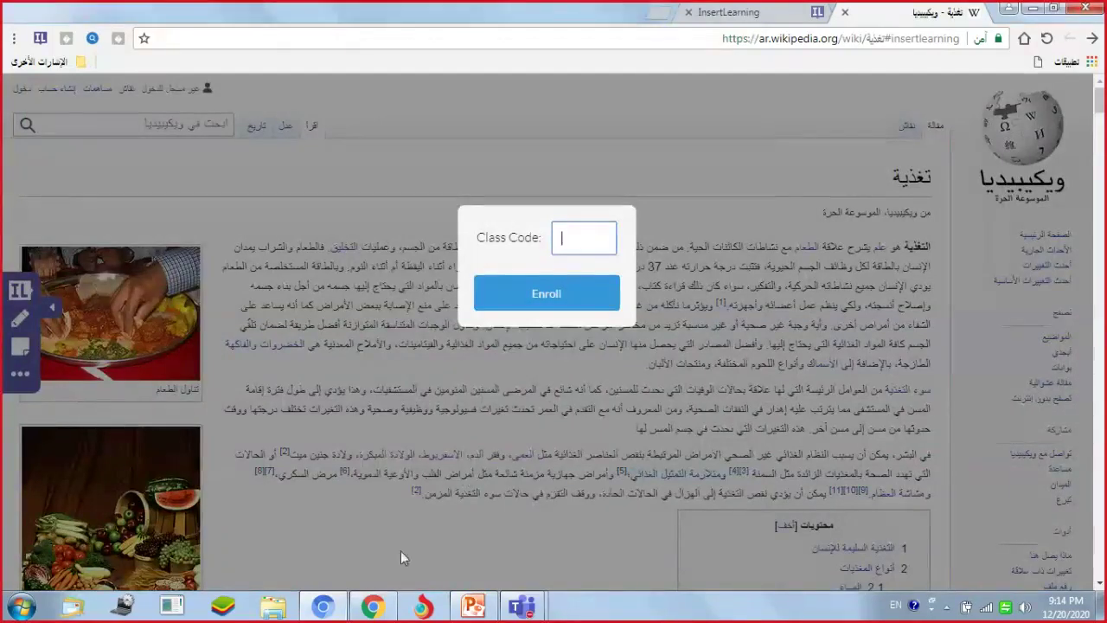
Step: Copy the class code of "الصف الثانى الثانوى" from the Chrome dashboard and enroll with it on the lesson page in Chromium
{"action": "left_click", "coordinate": [372, 606]}
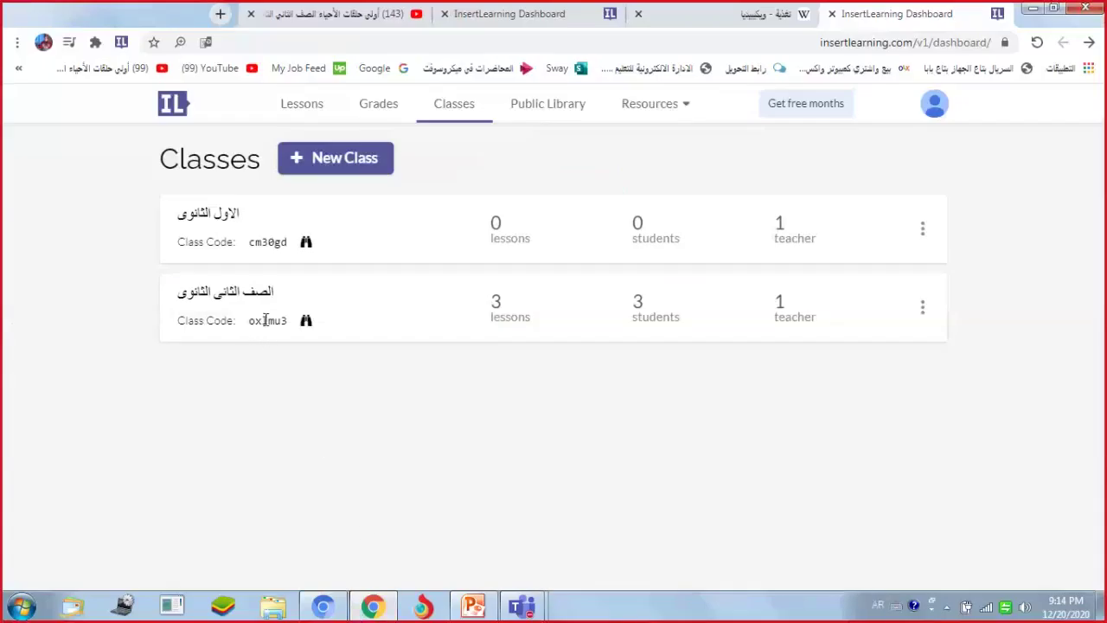
{"action": "left_click_drag", "start_coordinate": [250, 321], "coordinate": [286, 321]}
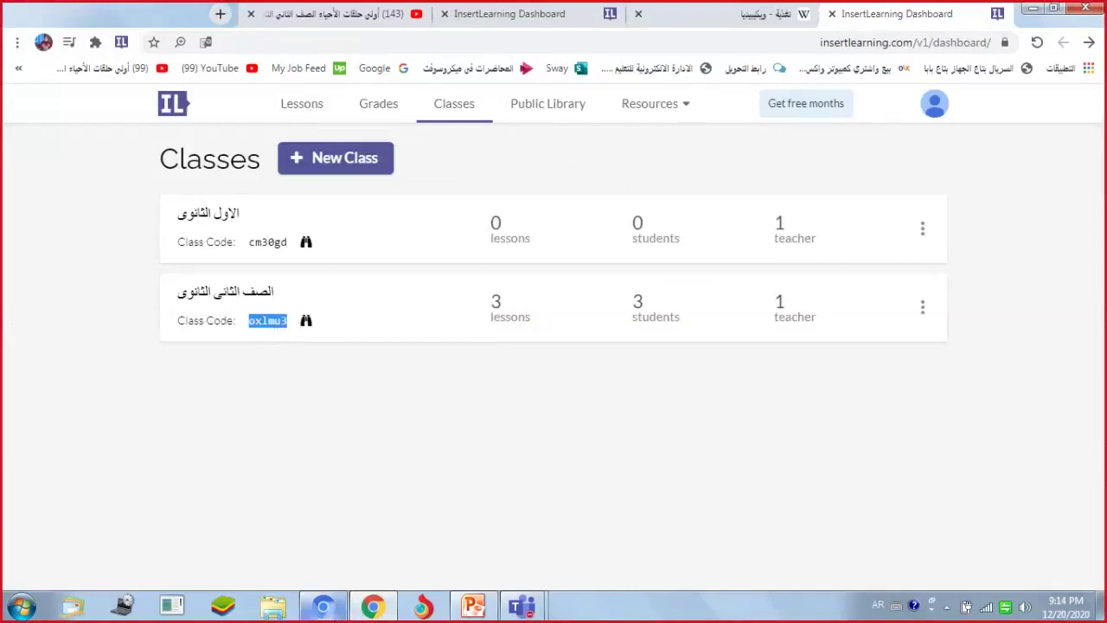
{"action": "left_click", "coordinate": [333, 609]}
{"action": "right_click", "coordinate": [575, 242]}
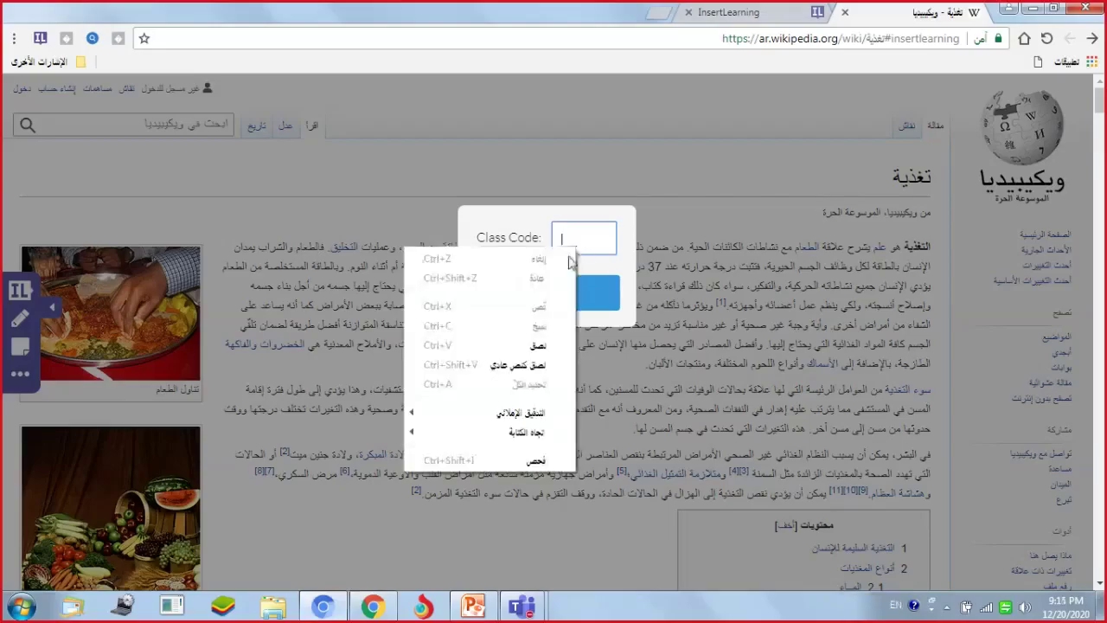
{"action": "left_click", "coordinate": [536, 322]}
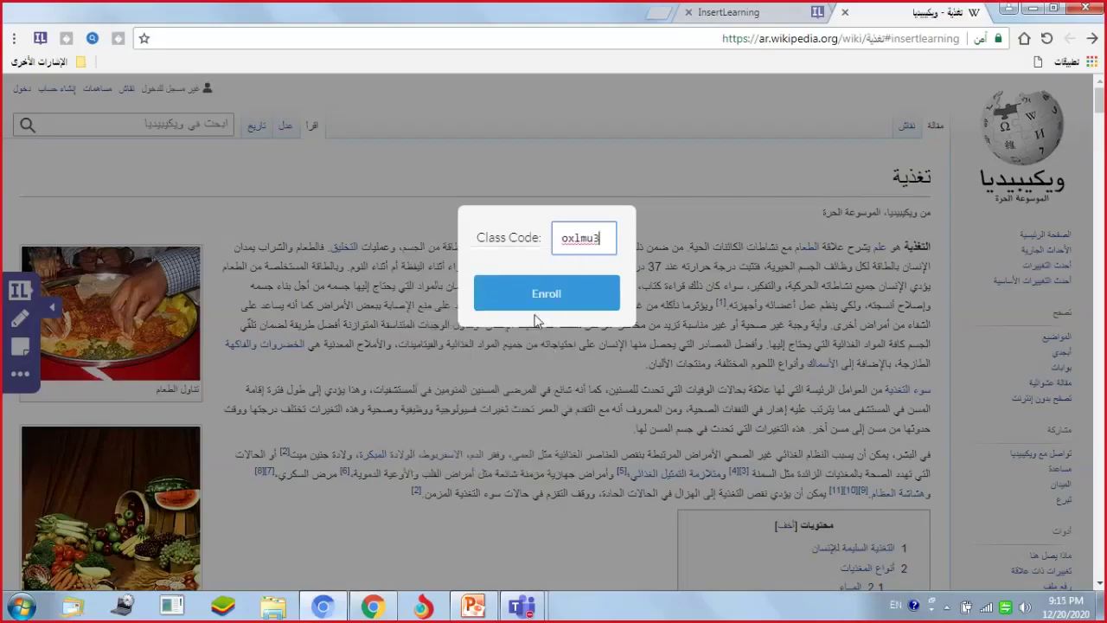
{"action": "left_click", "coordinate": [537, 309]}
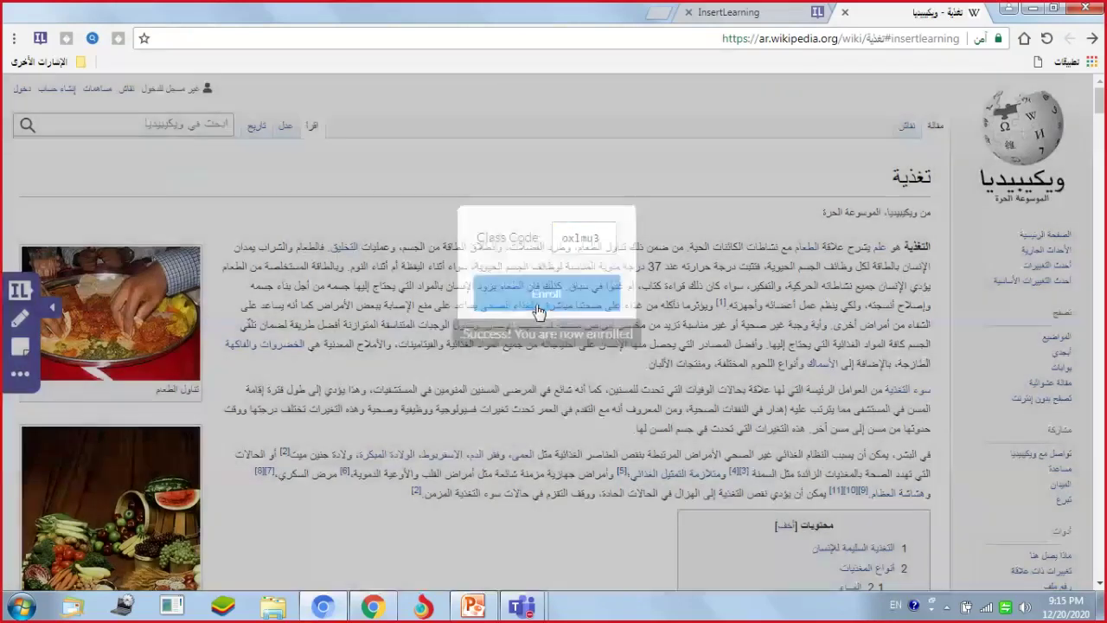
Step: Look through the lesson as the enrolled student and answer the multiple-choice question about nutrition's importance with "صح"
{"action": "scroll", "coordinate": [655, 249], "scroll_direction": "down", "scroll_amount": 2}
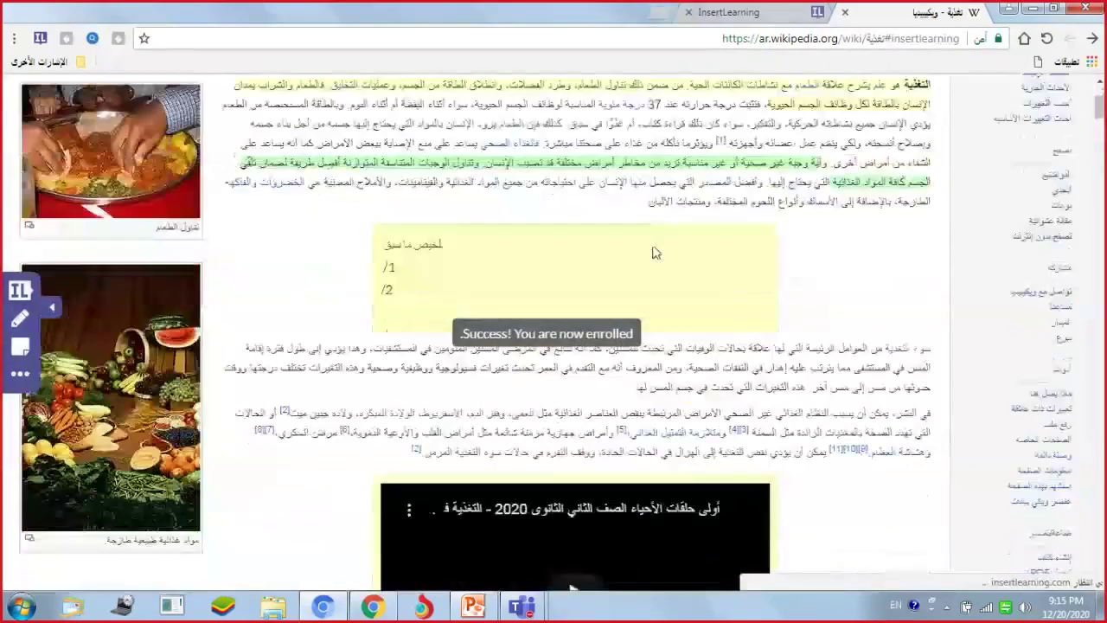
{"action": "scroll", "coordinate": [655, 248], "scroll_direction": "down", "scroll_amount": 2}
{"action": "scroll", "coordinate": [655, 249], "scroll_direction": "down", "scroll_amount": 15}
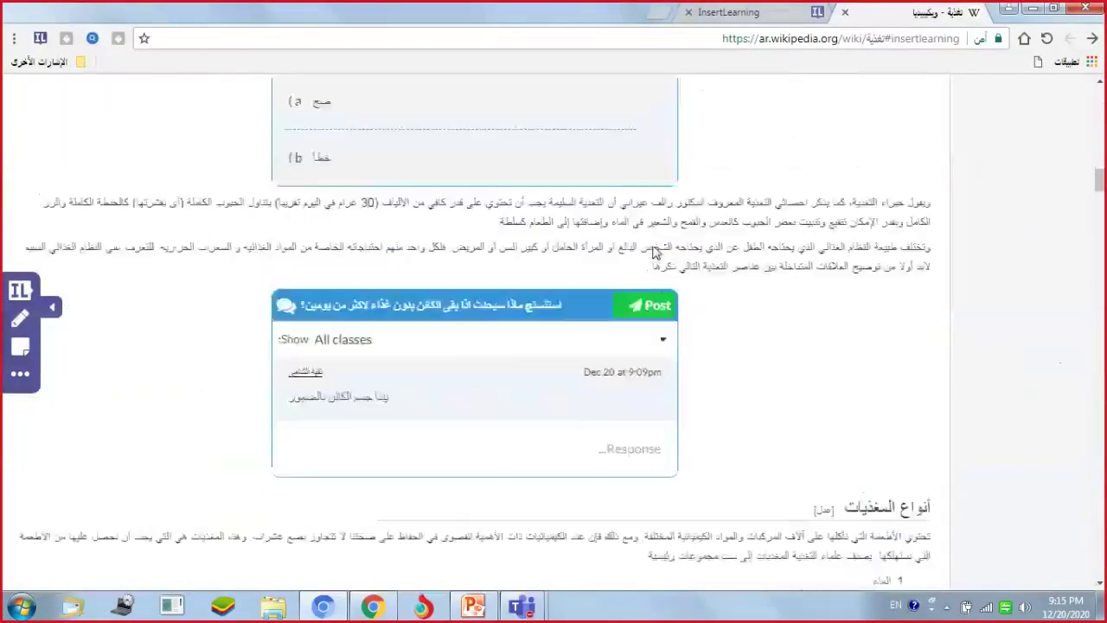
{"action": "scroll", "coordinate": [655, 251], "scroll_direction": "up", "scroll_amount": 2}
{"action": "scroll", "coordinate": [681, 274], "scroll_direction": "up", "scroll_amount": 3}
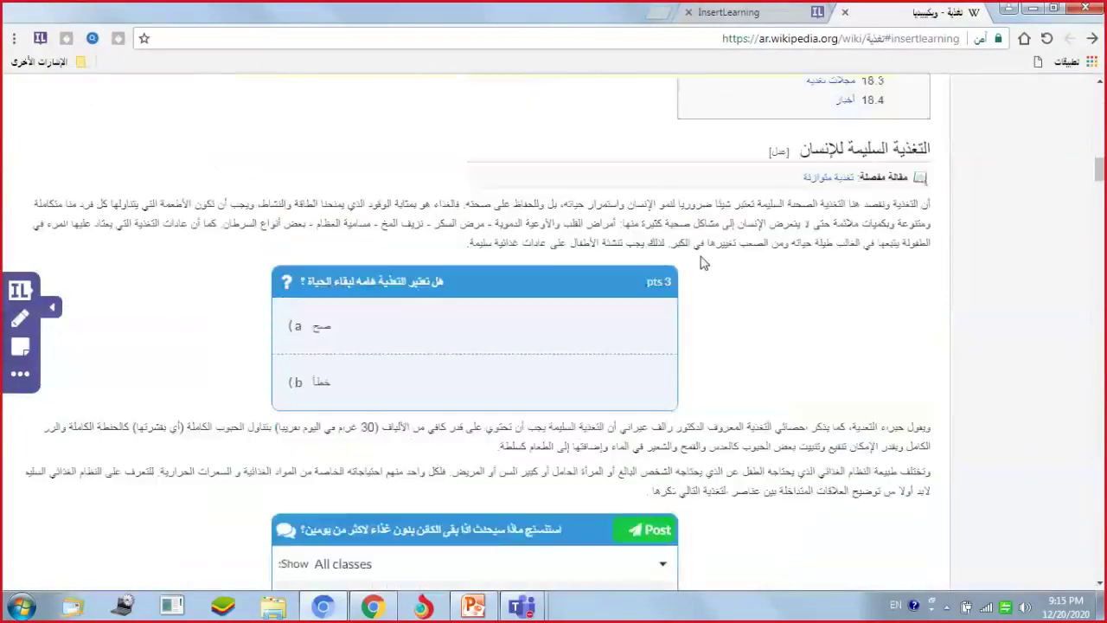
{"action": "scroll", "coordinate": [635, 386], "scroll_direction": "down", "scroll_amount": 1}
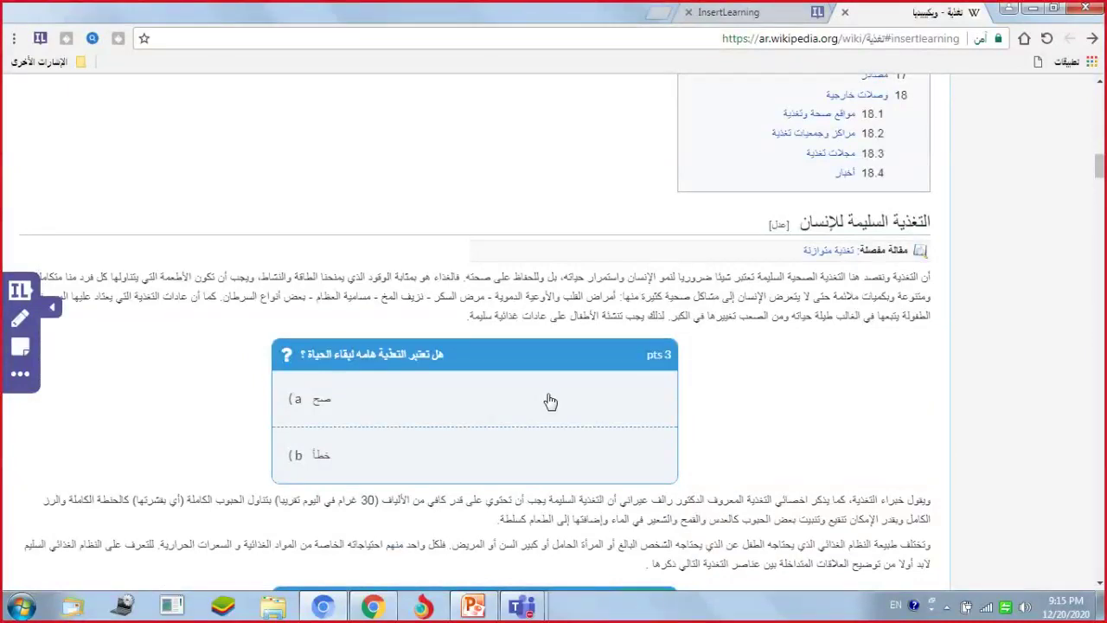
{"action": "left_click", "coordinate": [482, 421]}
{"action": "left_click", "coordinate": [294, 423]}
Step: Reply "اعتقد انه سيفقد الوعى ثم يبدأ بالاعتماد على الدهون المخزنة فى جسده" to the discussion about going without food for over two days
{"action": "scroll", "coordinate": [294, 428], "scroll_direction": "down", "scroll_amount": 4}
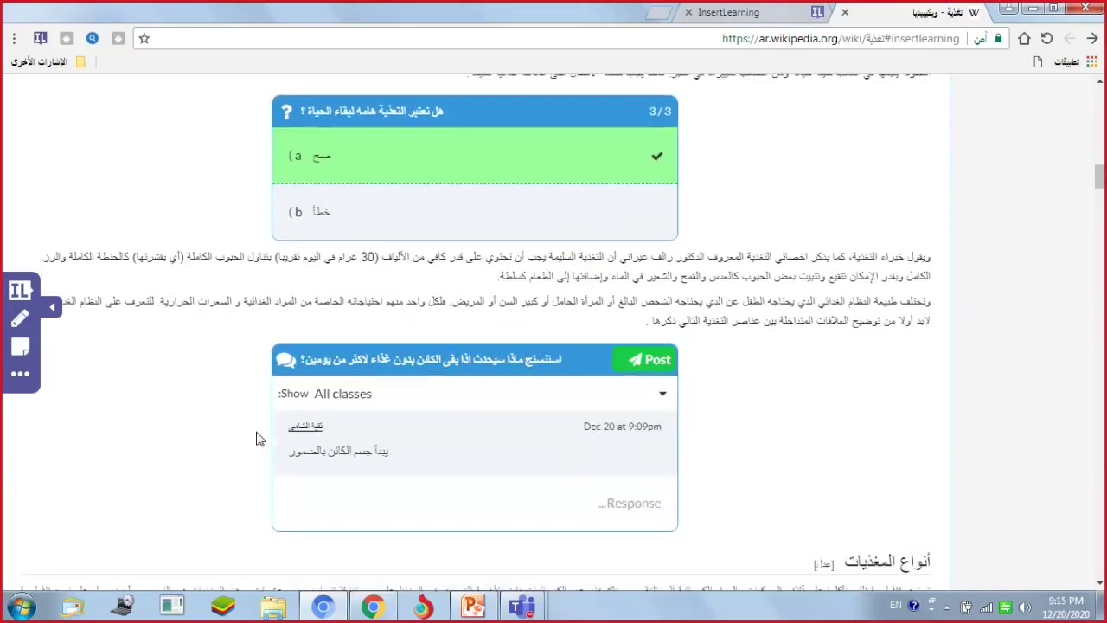
{"action": "left_click", "coordinate": [489, 422]}
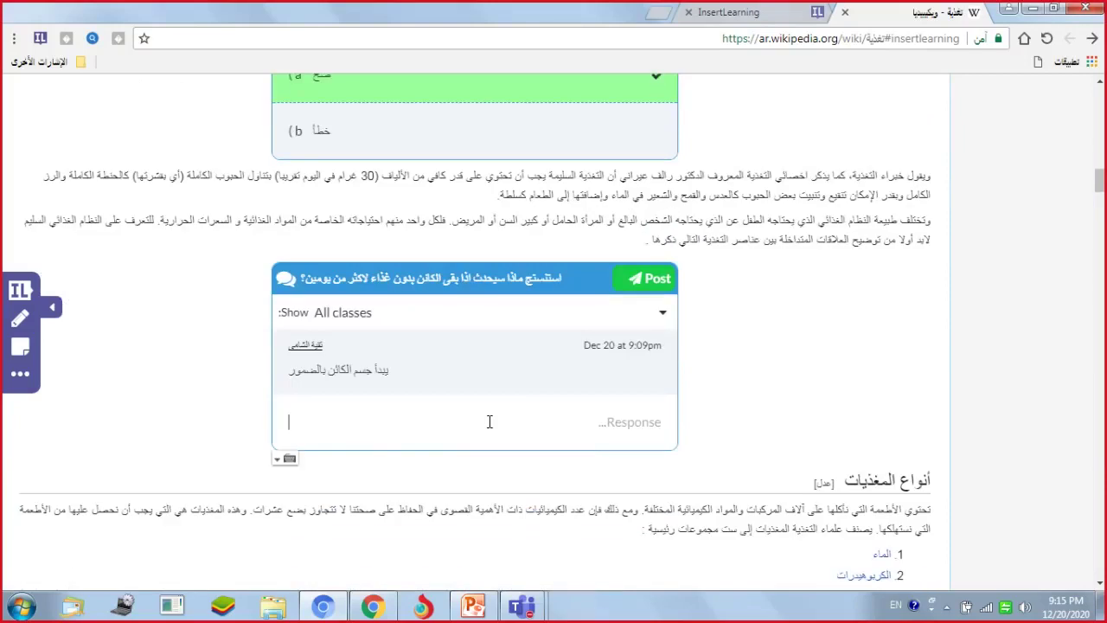
{"action": "type", "text": "sd"}
{"action": "key", "text": "BackSpace"}
{"action": "key", "text": "BackSpace"}
{"action": "key", "text": "alt+shift"}
{"action": "type", "text": "س"}
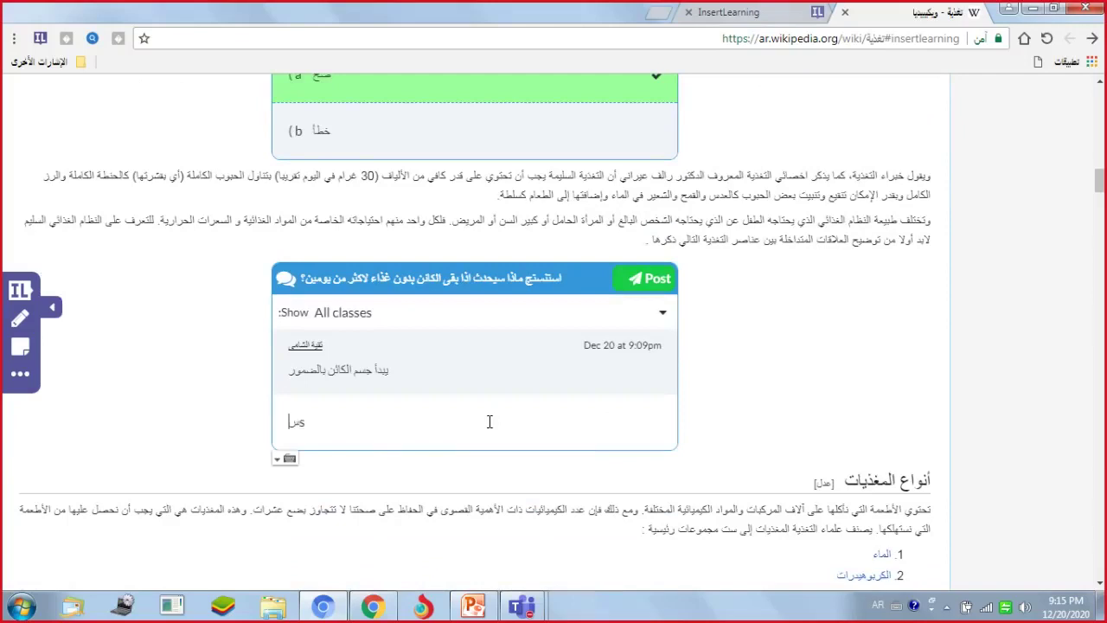
{"action": "key", "text": "BackSpace"}
{"action": "key", "text": "BackSpace"}
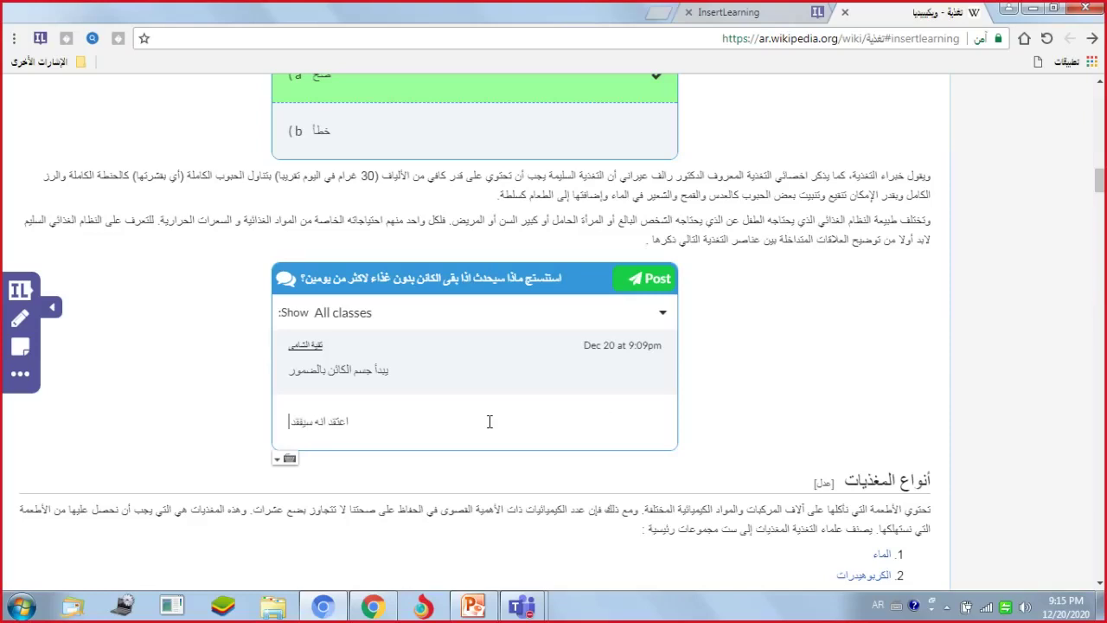
{"action": "type", "text": "وعي ثم يبدأ"}
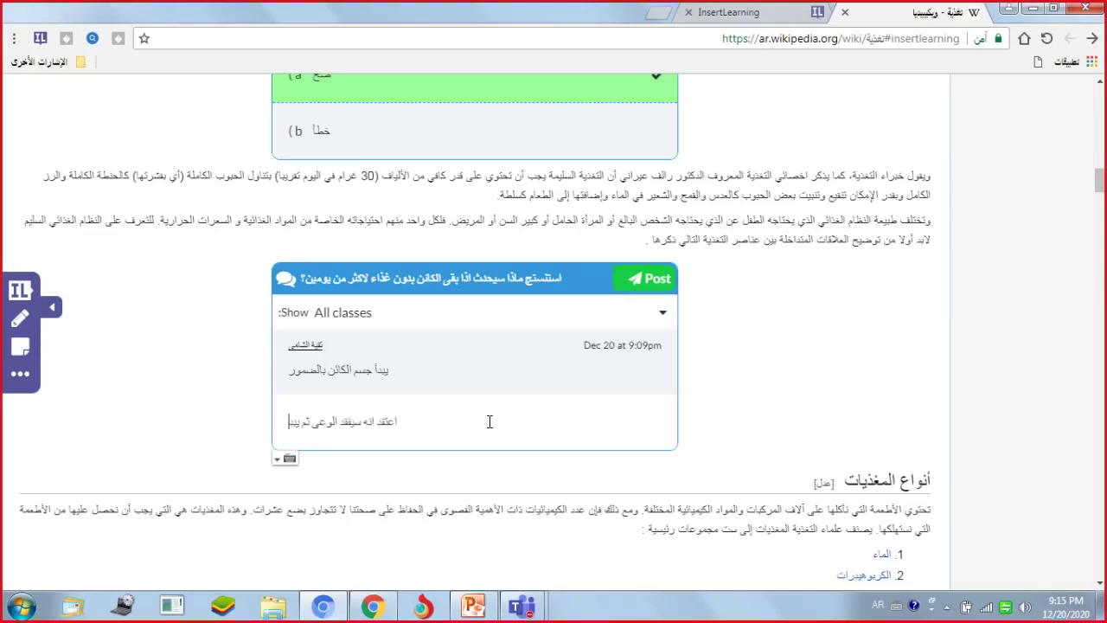
{"action": "type", "text": " بالاع"}
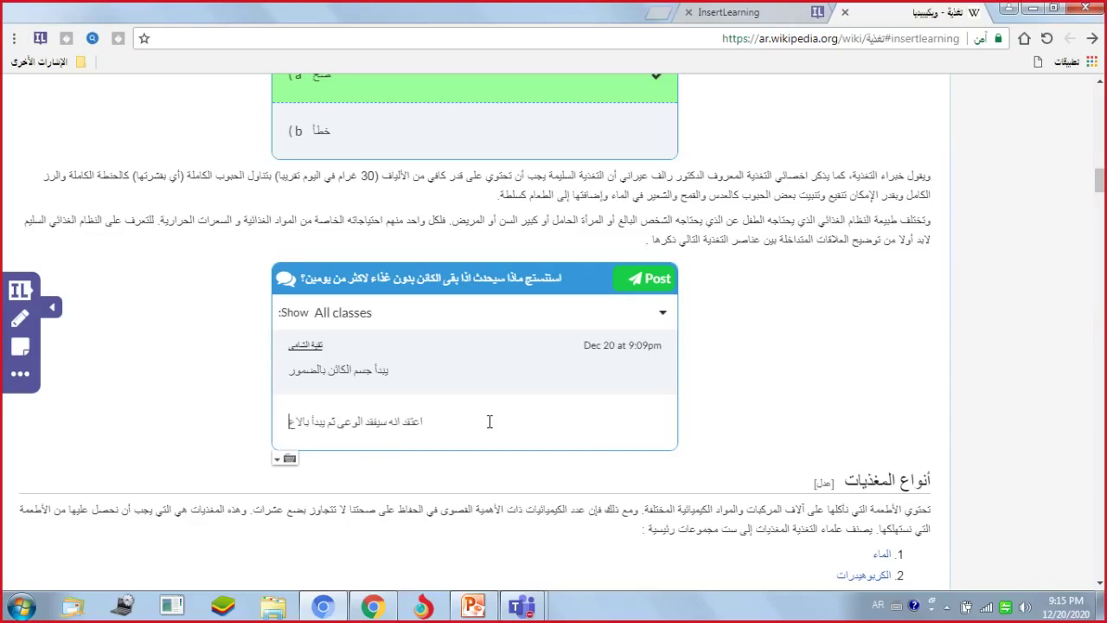
{"action": "type", "text": "تماد على ال"}
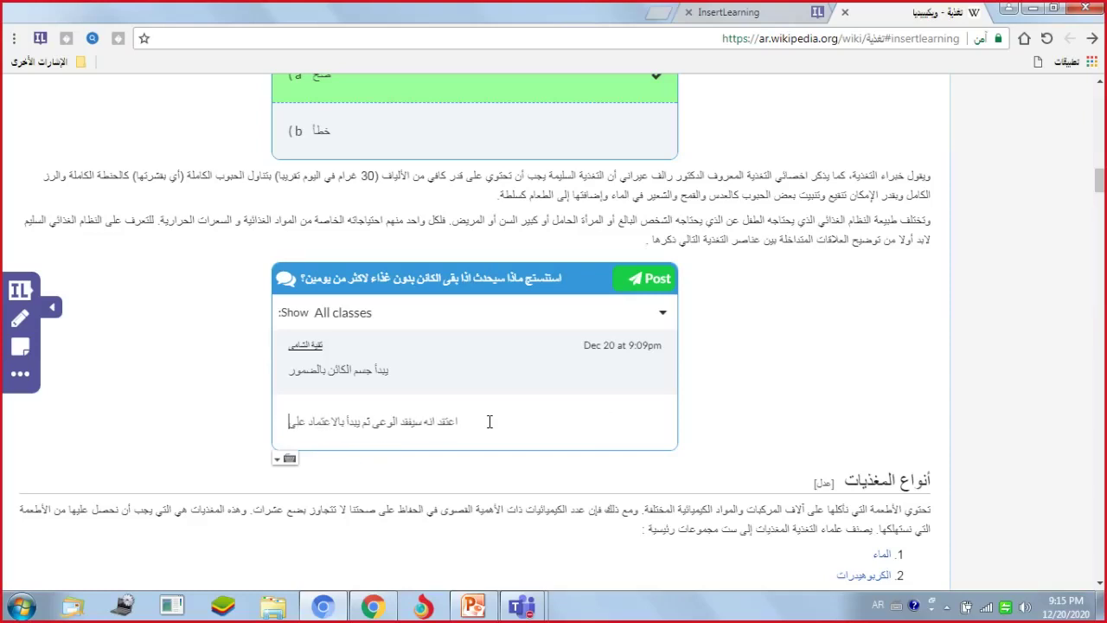
{"action": "type", "text": "دهون"}
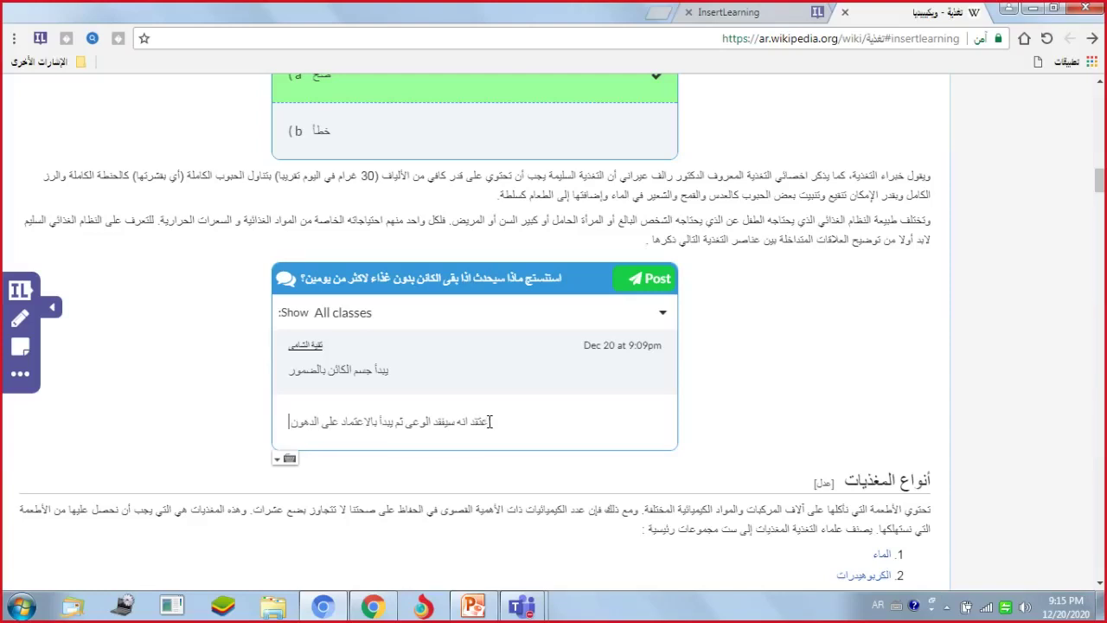
{"action": "type", "text": " المخزن"}
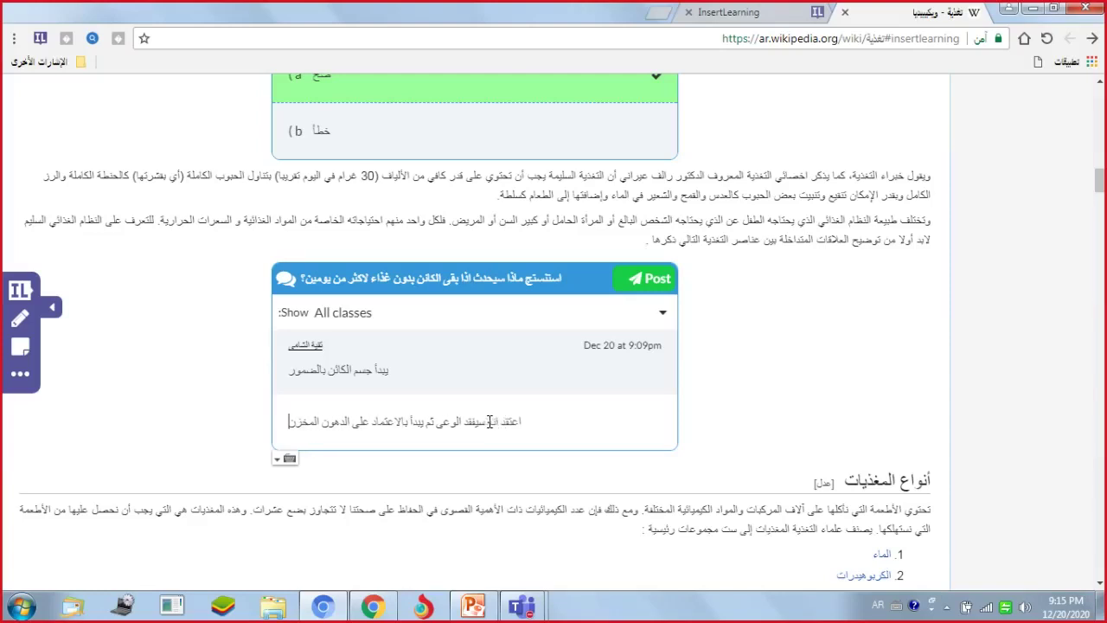
{"action": "type", "text": "ة في جسم"}
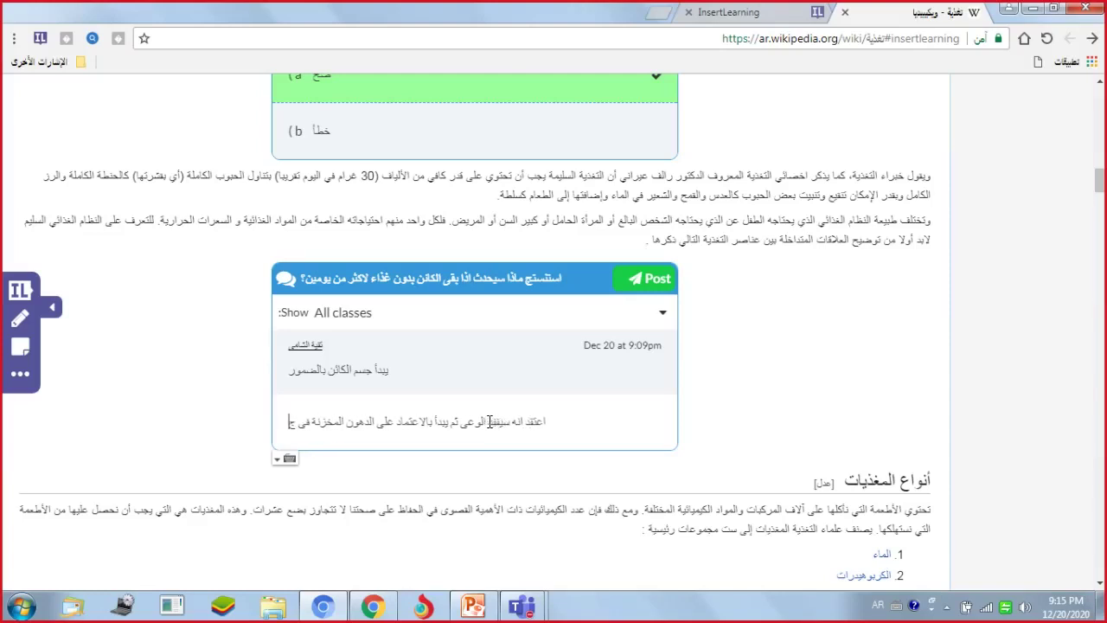
{"action": "type", "text": "ه"}
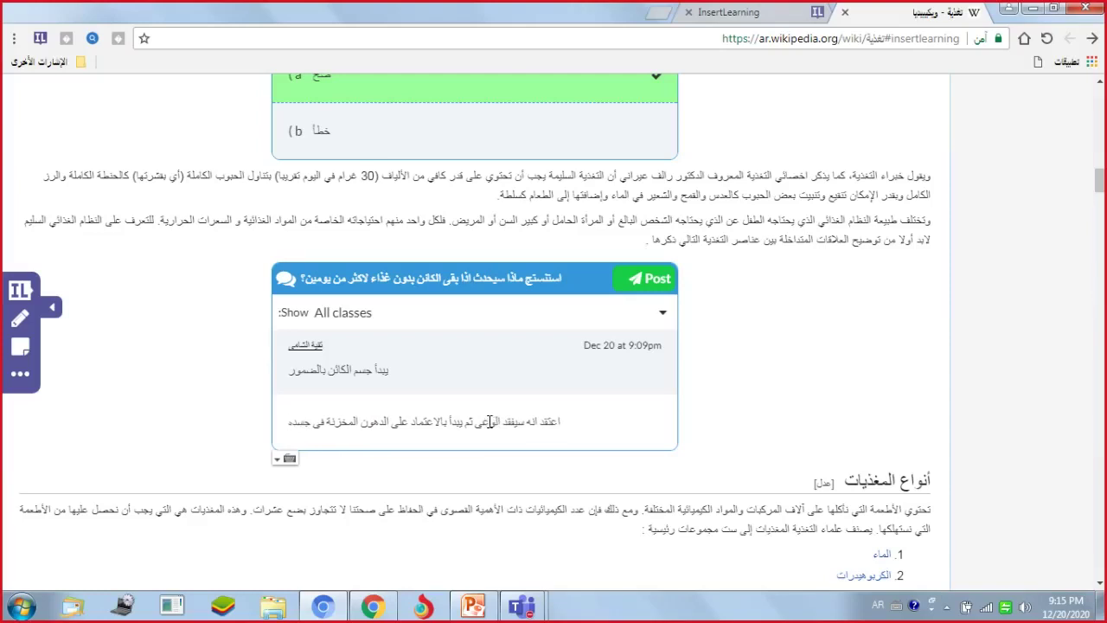
{"action": "key", "text": "Return"}
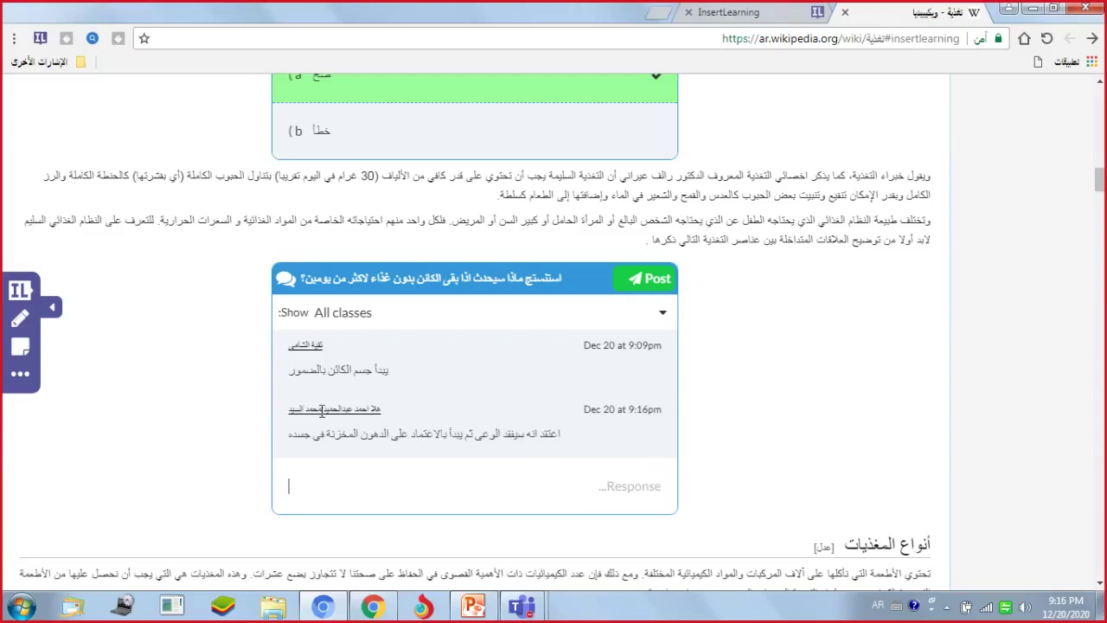
{"action": "triple_click", "coordinate": [389, 409]}
{"action": "left_click", "coordinate": [383, 405]}
{"action": "left_click_drag", "start_coordinate": [288, 408], "coordinate": [381, 407]}
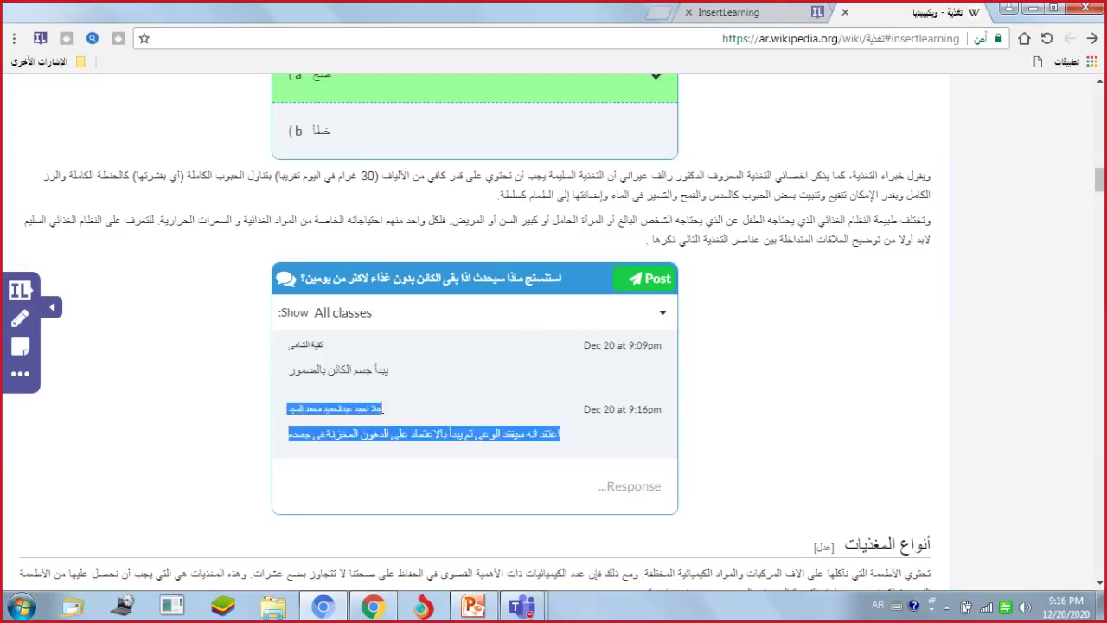
{"action": "left_click", "coordinate": [376, 476]}
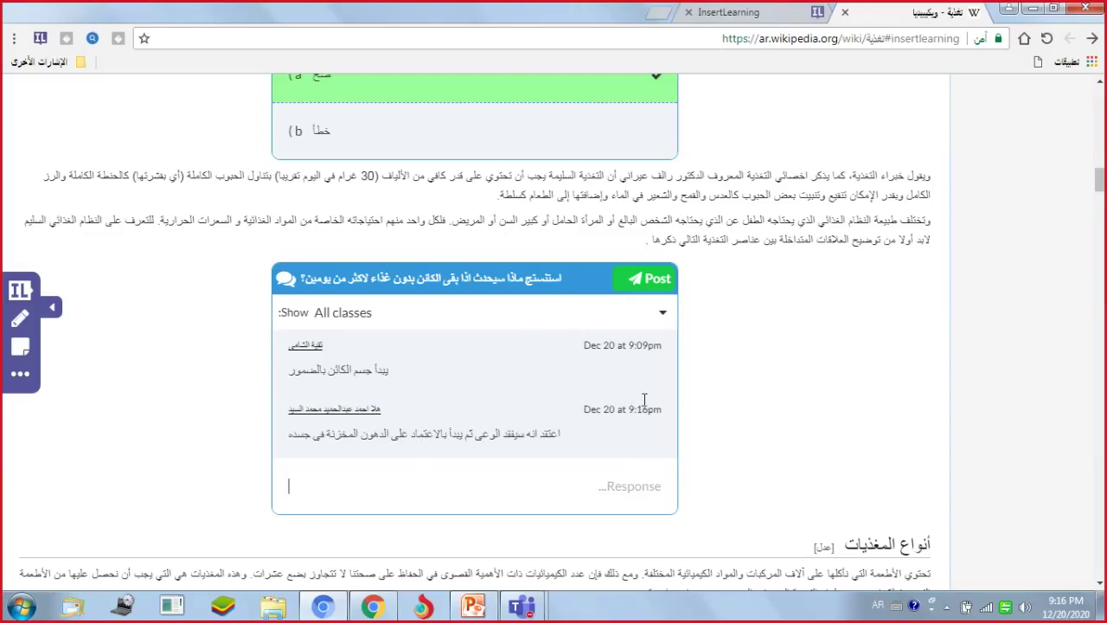
Step: Highlight the opening text of "التغذية السليمة للإنسان" from "أن التغذية" to "الطاقة" and add an empty sticky note below the multiple-choice question
{"action": "scroll", "coordinate": [641, 398], "scroll_direction": "up", "scroll_amount": 1}
{"action": "scroll", "coordinate": [641, 398], "scroll_direction": "up", "scroll_amount": 2}
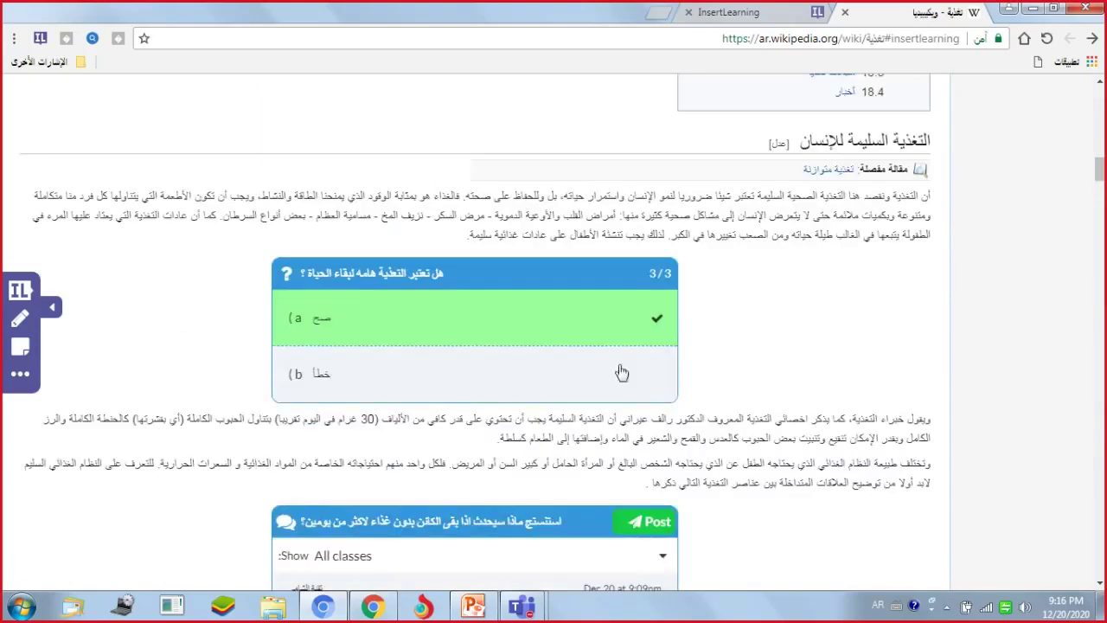
{"action": "scroll", "coordinate": [617, 334], "scroll_direction": "up", "scroll_amount": 1}
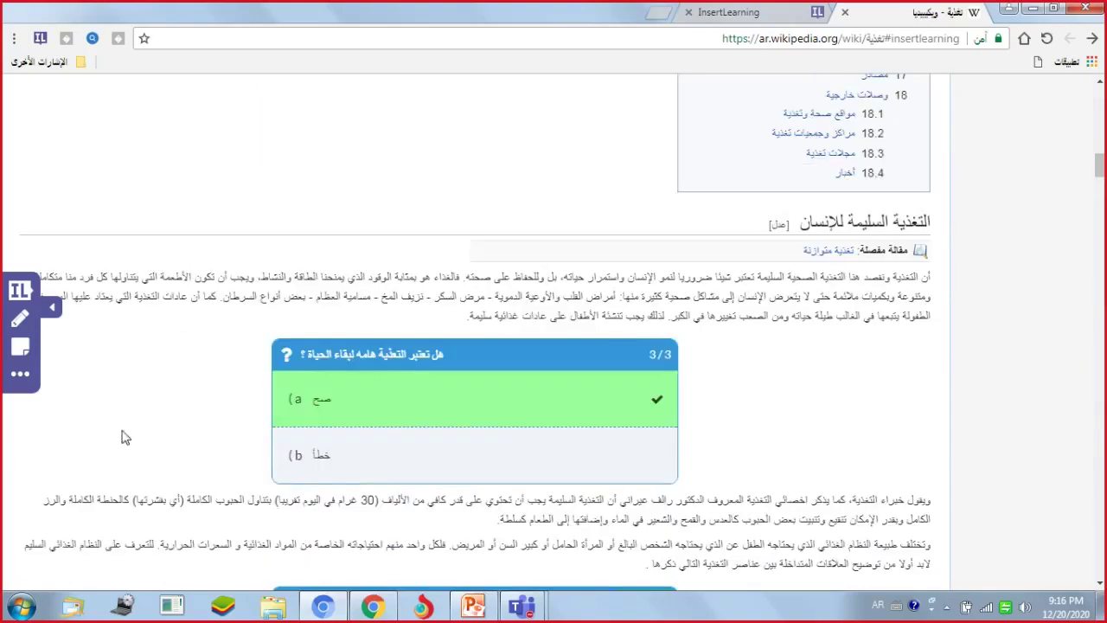
{"action": "left_click", "coordinate": [19, 327]}
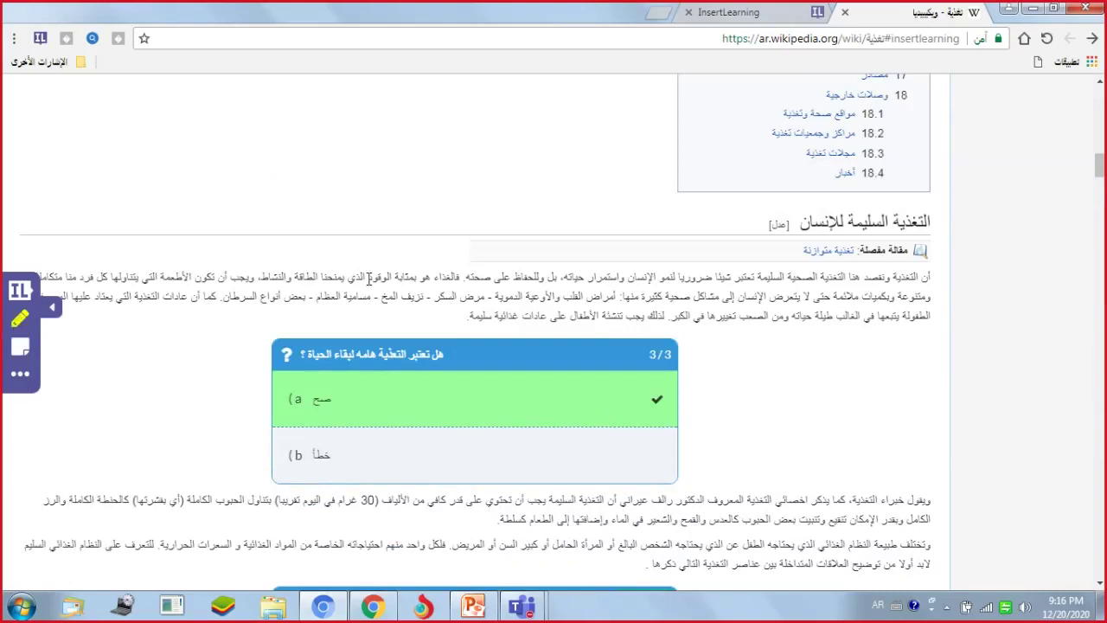
{"action": "left_click_drag", "start_coordinate": [296, 275], "coordinate": [935, 288]}
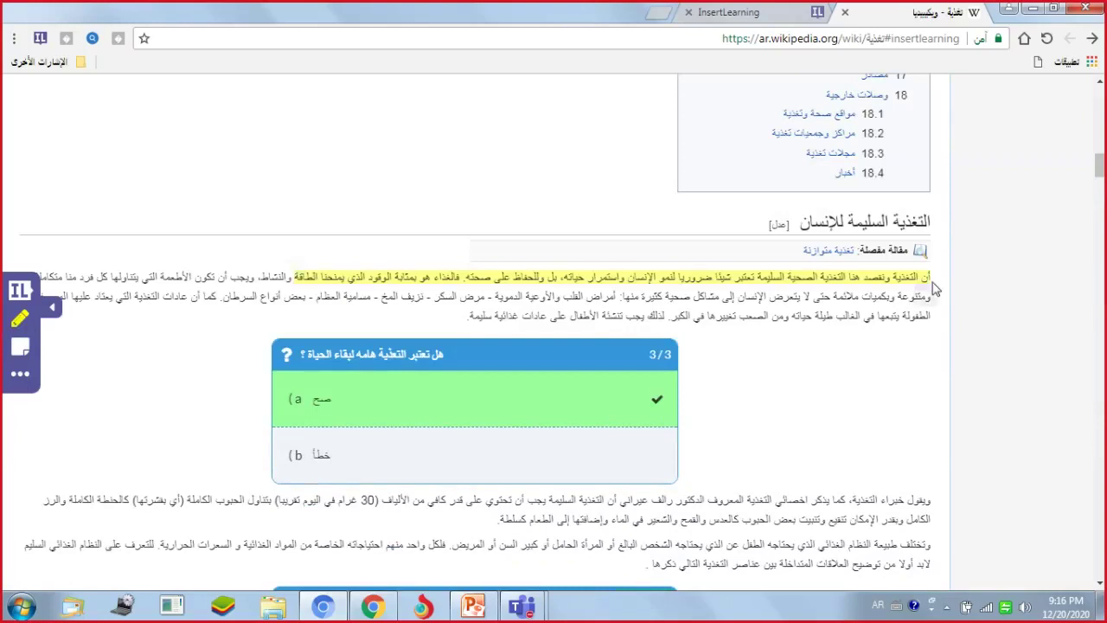
{"action": "left_click", "coordinate": [19, 349]}
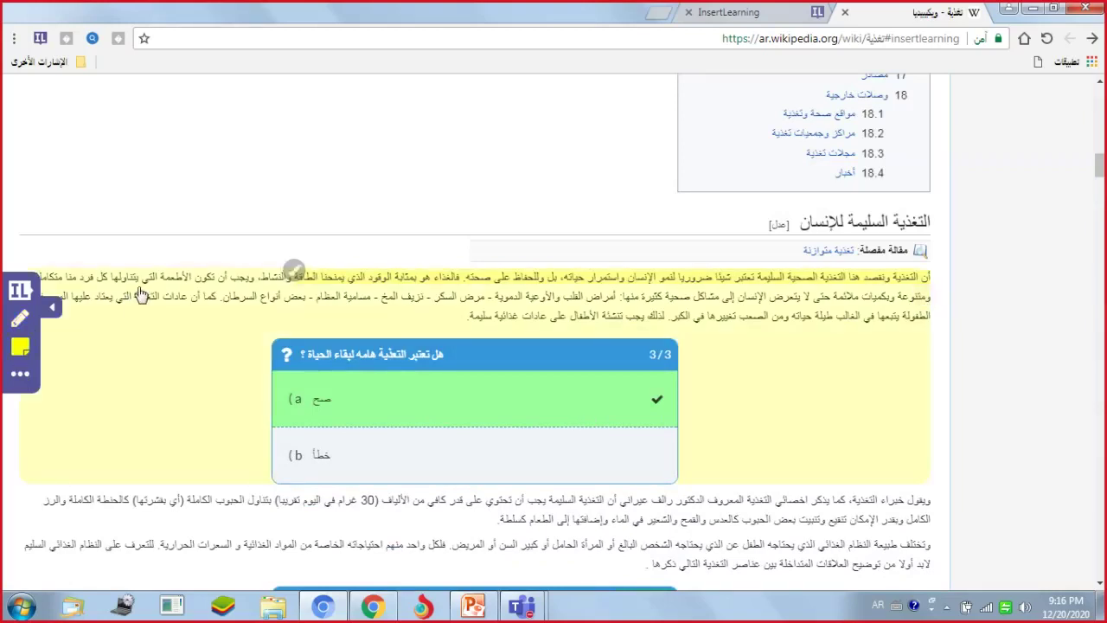
{"action": "left_click", "coordinate": [141, 294]}
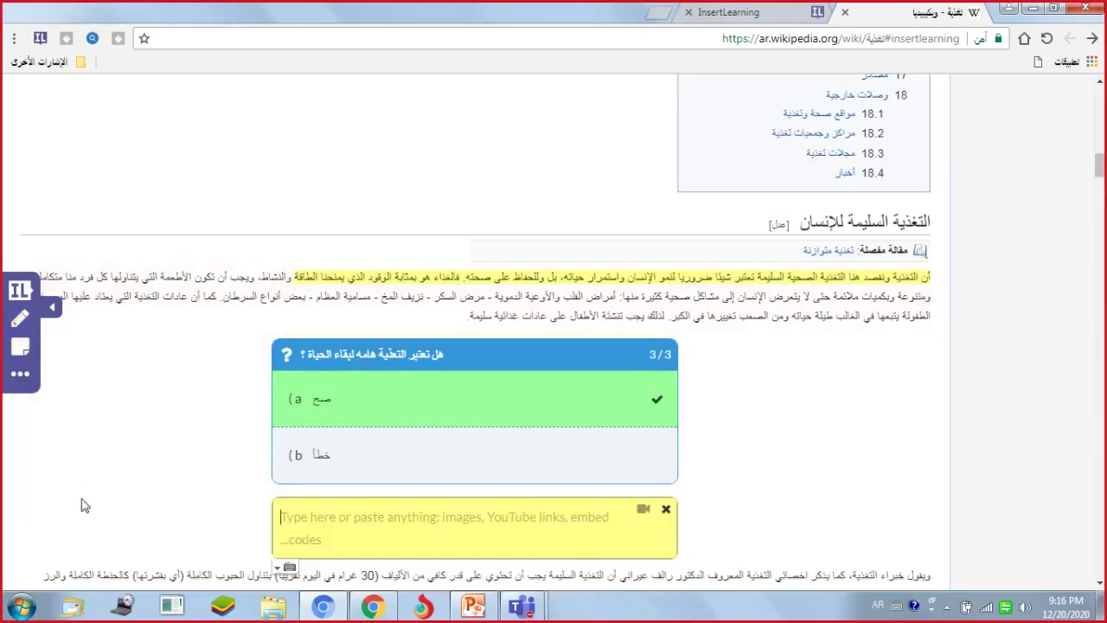
Step: Go to the student's InsertLearning dashboard and mark the lesson "تغذية - ويكيبيديا" as done
{"action": "left_click", "coordinate": [21, 377]}
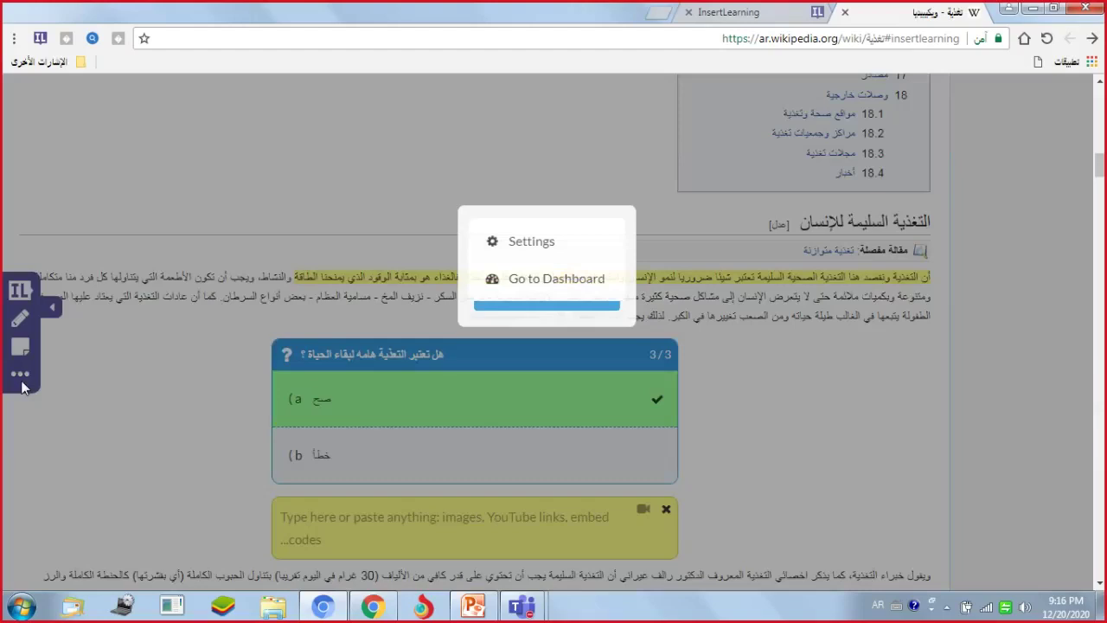
{"action": "left_click", "coordinate": [517, 282]}
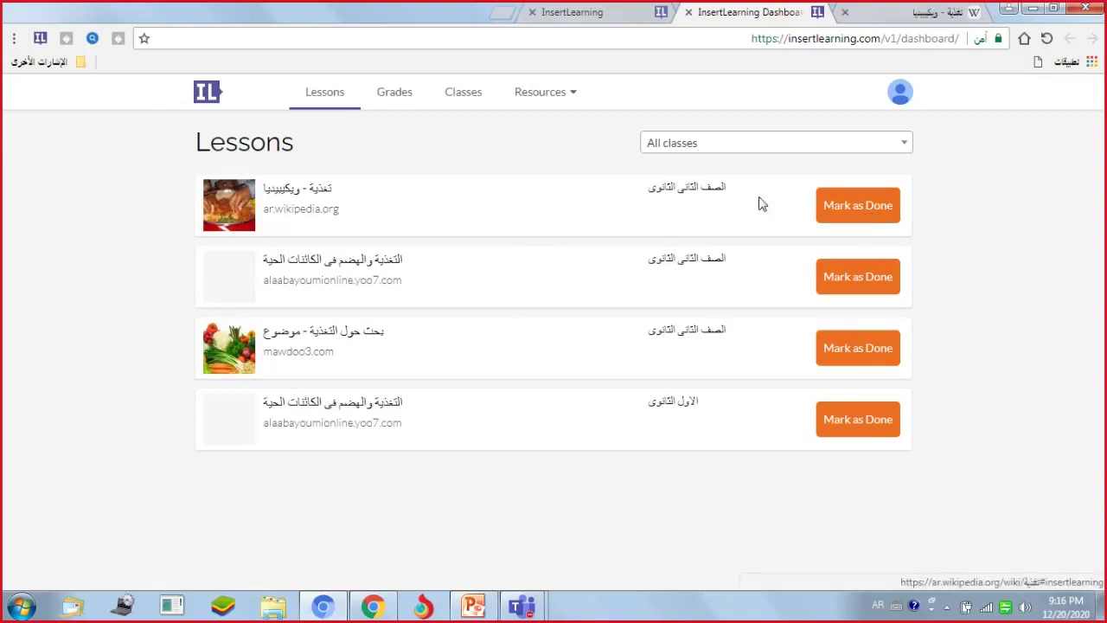
{"action": "left_click", "coordinate": [836, 206]}
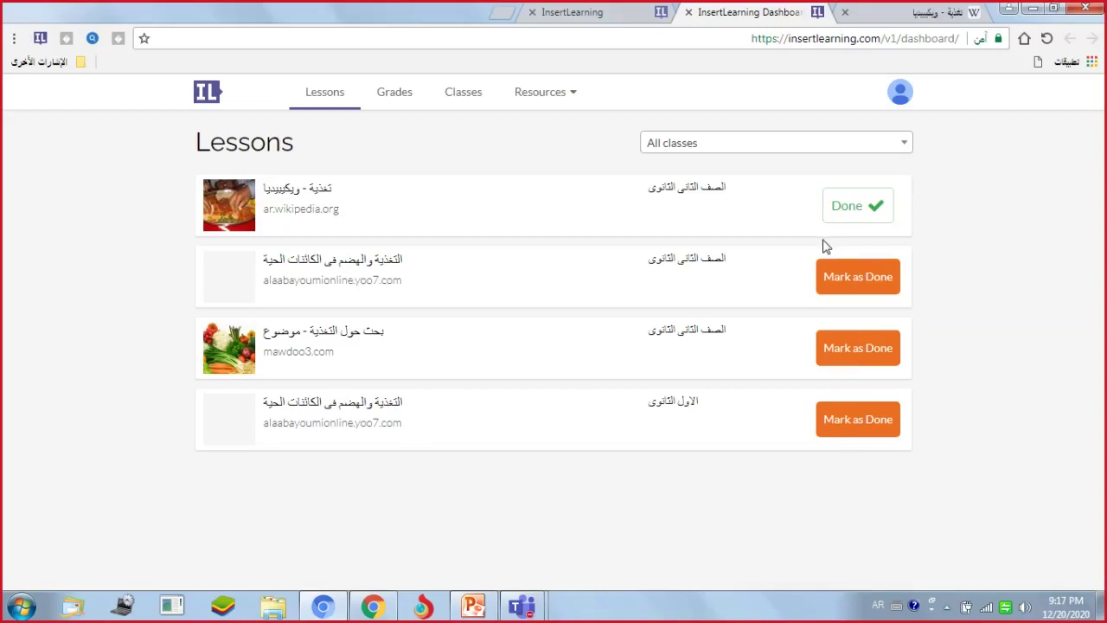
Step: Switch to the teacher's InsertLearning dashboard in Chrome, view the lessons list and open the grades
{"action": "left_click", "coordinate": [375, 610]}
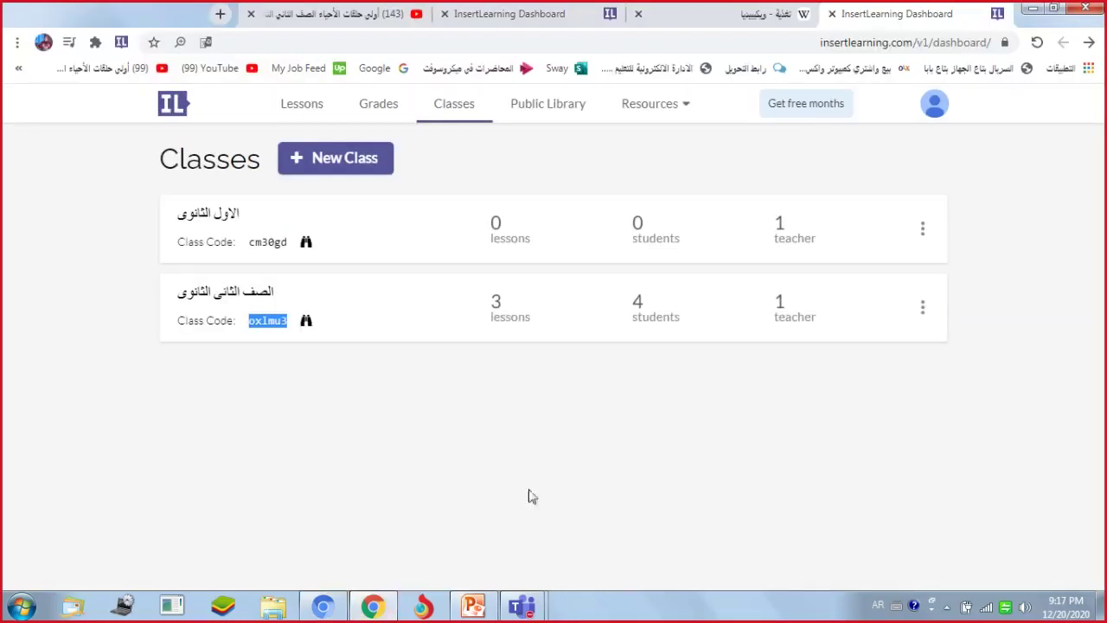
{"action": "left_click", "coordinate": [325, 116]}
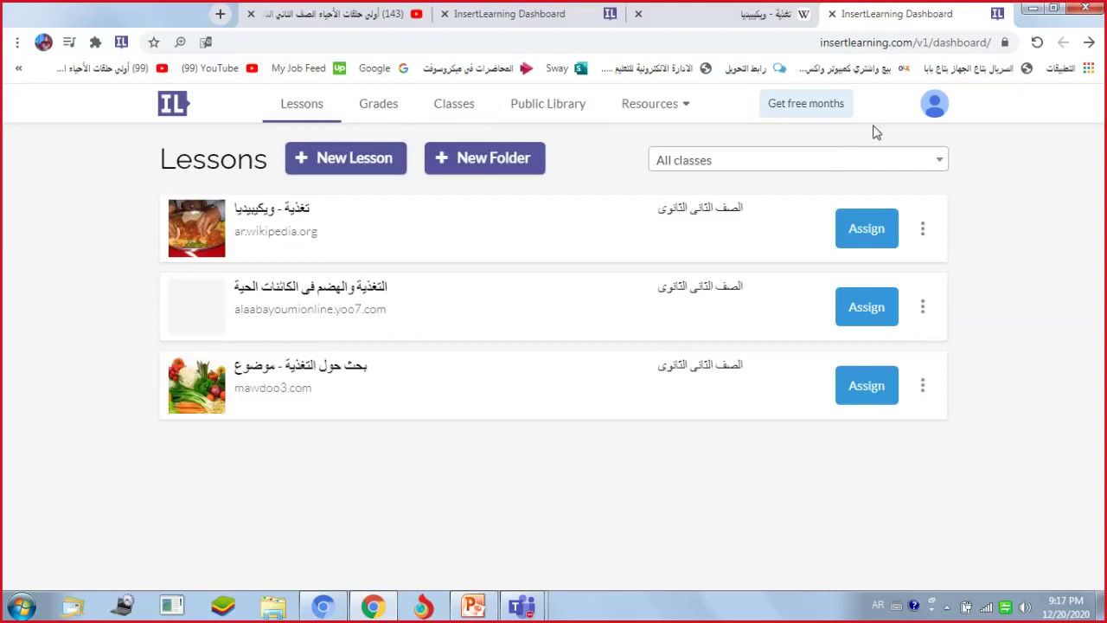
{"action": "left_click", "coordinate": [390, 117]}
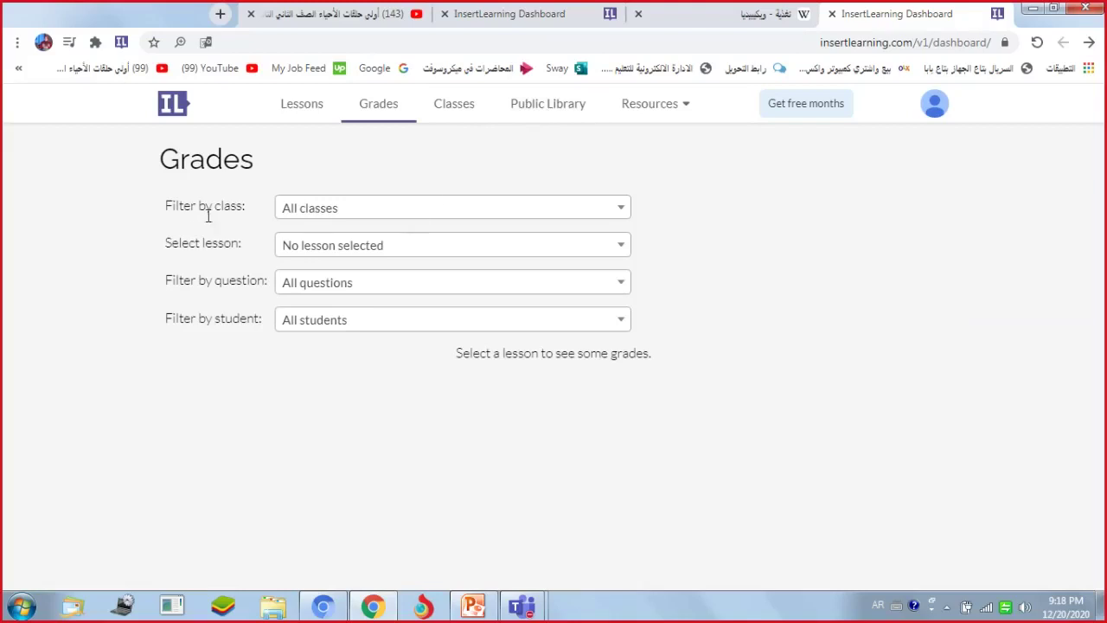
Step: Filter the grades by the class "الصف الثانى الثانوى" and select the lesson "بحث حول التغذية - موضوع"
{"action": "left_click", "coordinate": [314, 208]}
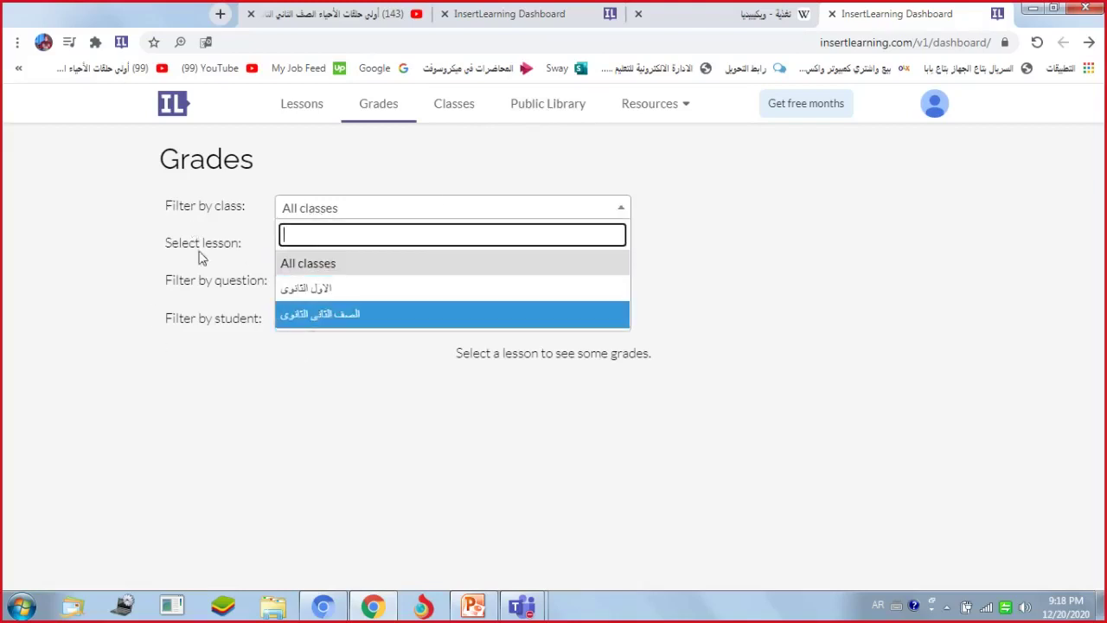
{"action": "left_click", "coordinate": [287, 318]}
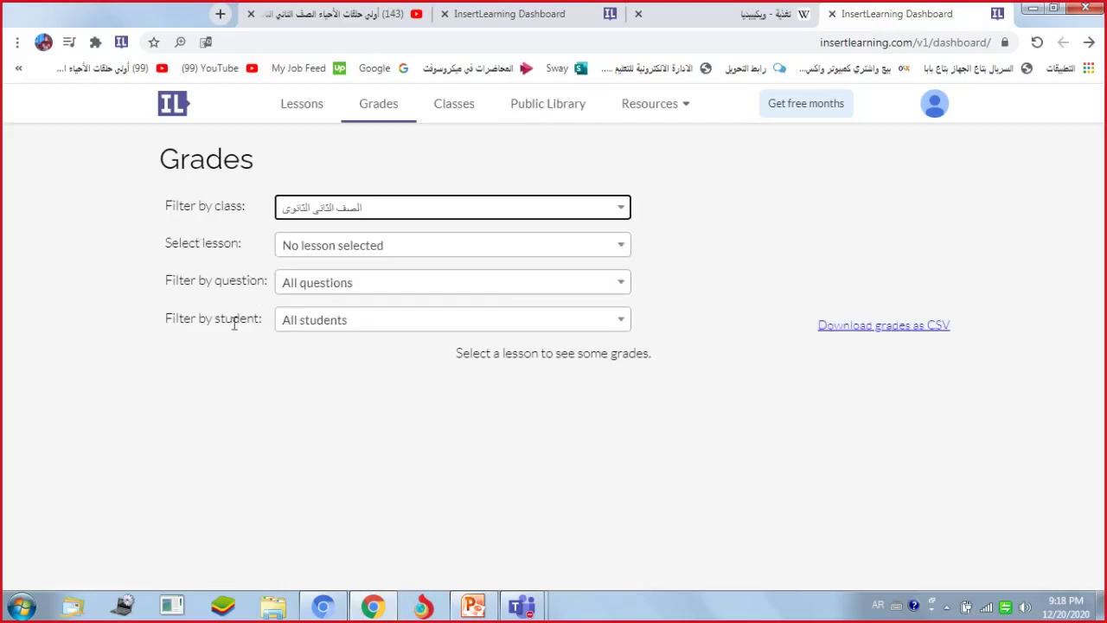
{"action": "left_click", "coordinate": [327, 245]}
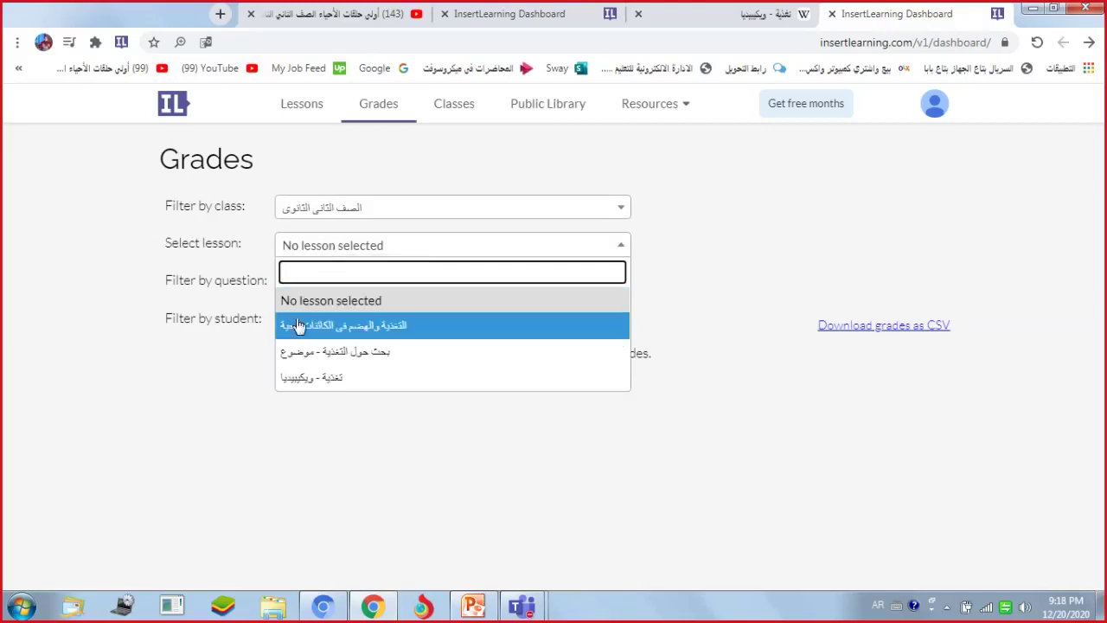
{"action": "left_click", "coordinate": [293, 356]}
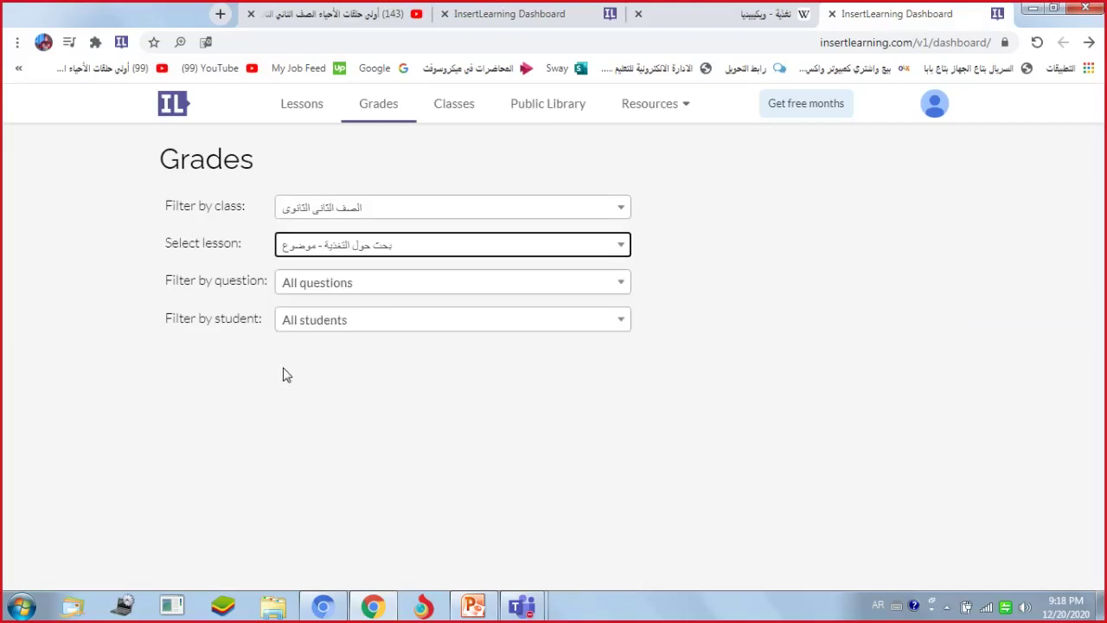
Step: Look at the student filter choices and review each student's answer, score and the class average for the selected lesson
{"action": "left_click", "coordinate": [322, 321]}
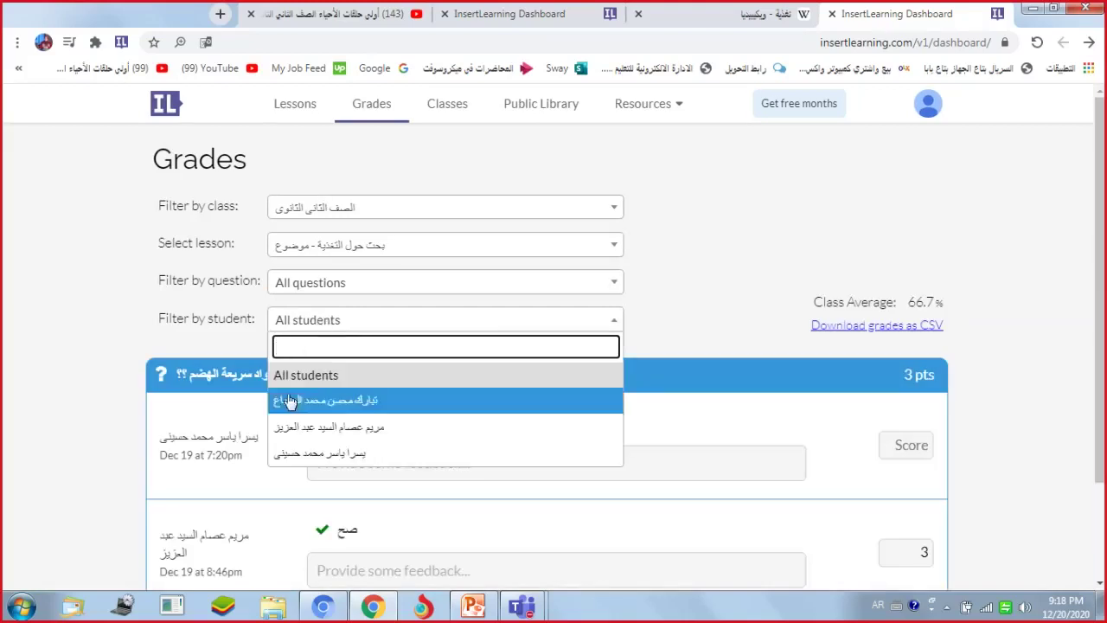
{"action": "left_click", "coordinate": [82, 332]}
{"action": "scroll", "coordinate": [674, 359], "scroll_direction": "down", "scroll_amount": 3}
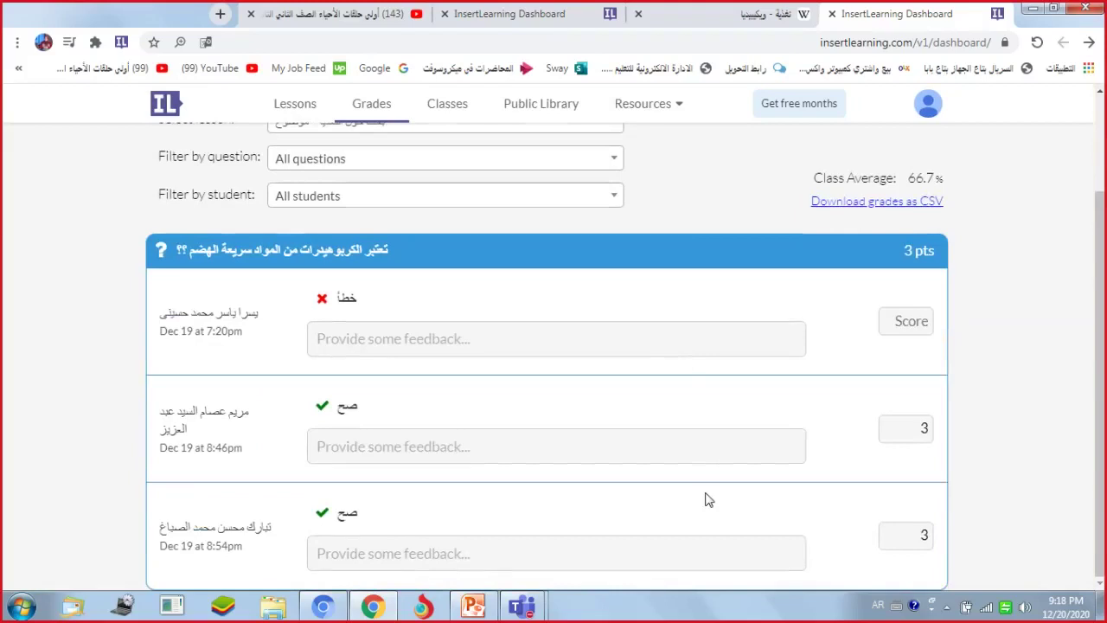
{"action": "scroll", "coordinate": [706, 499], "scroll_direction": "up", "scroll_amount": 3}
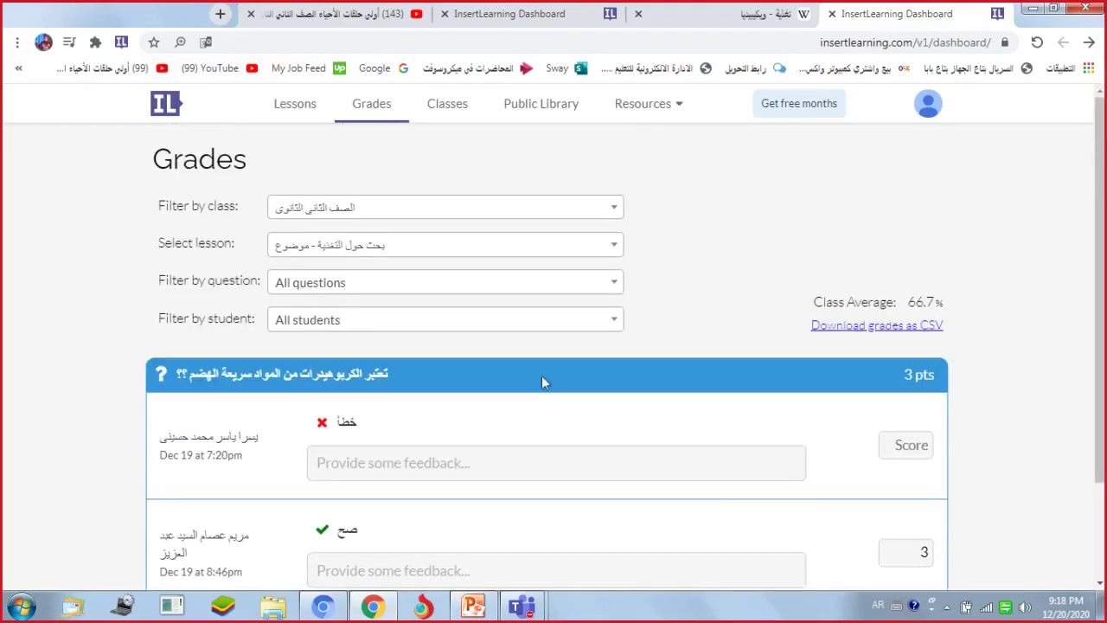
{"action": "scroll", "coordinate": [444, 444], "scroll_direction": "down", "scroll_amount": 3}
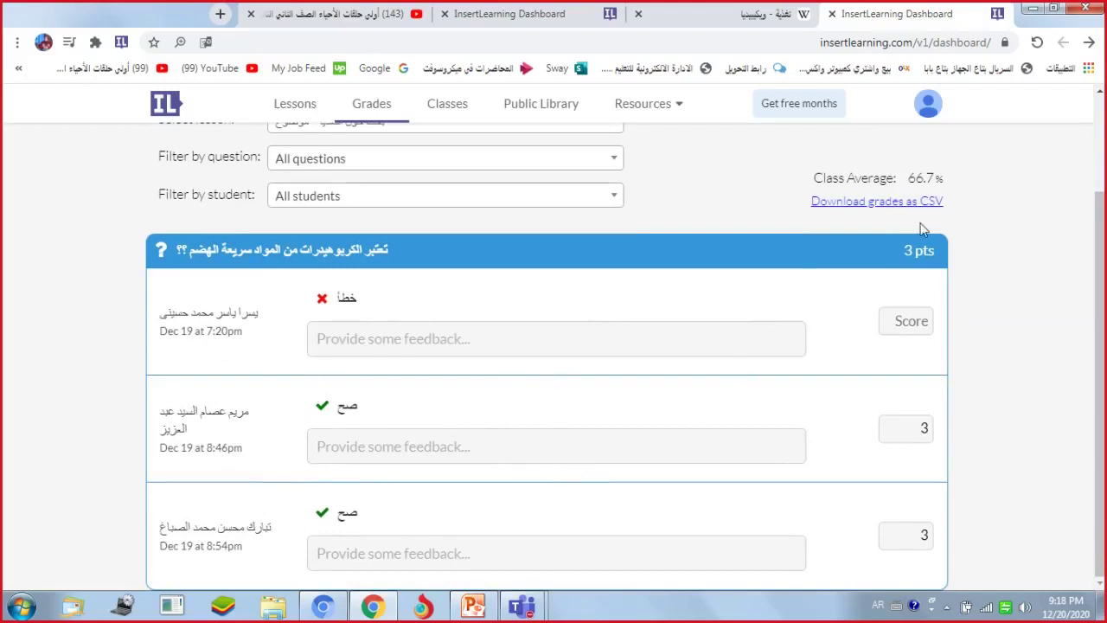
{"action": "scroll", "coordinate": [924, 230], "scroll_direction": "up", "scroll_amount": 1}
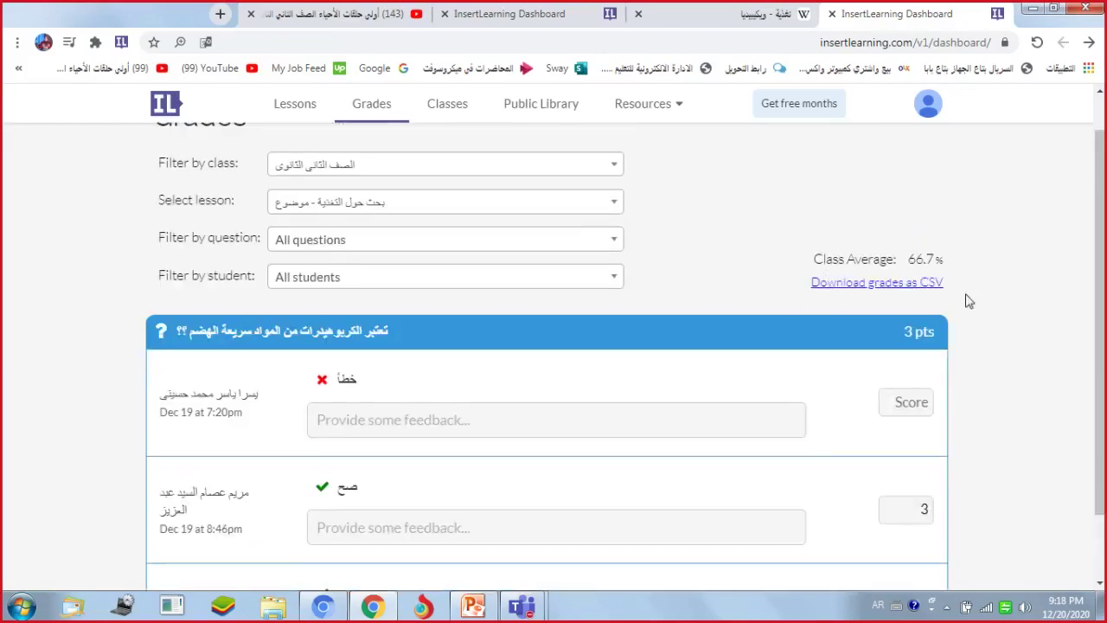
Step: Download the lesson's grades as CSV, open the file in Excel and dismiss the activation wizard
{"action": "left_click", "coordinate": [838, 293]}
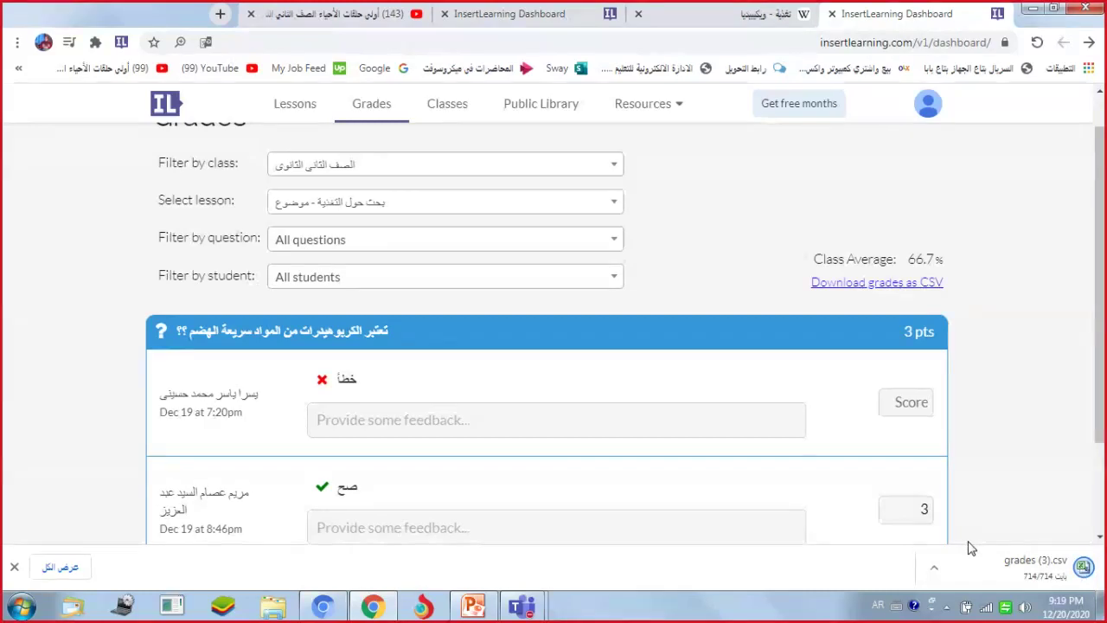
{"action": "scroll", "coordinate": [1019, 490], "scroll_direction": "down", "scroll_amount": 2}
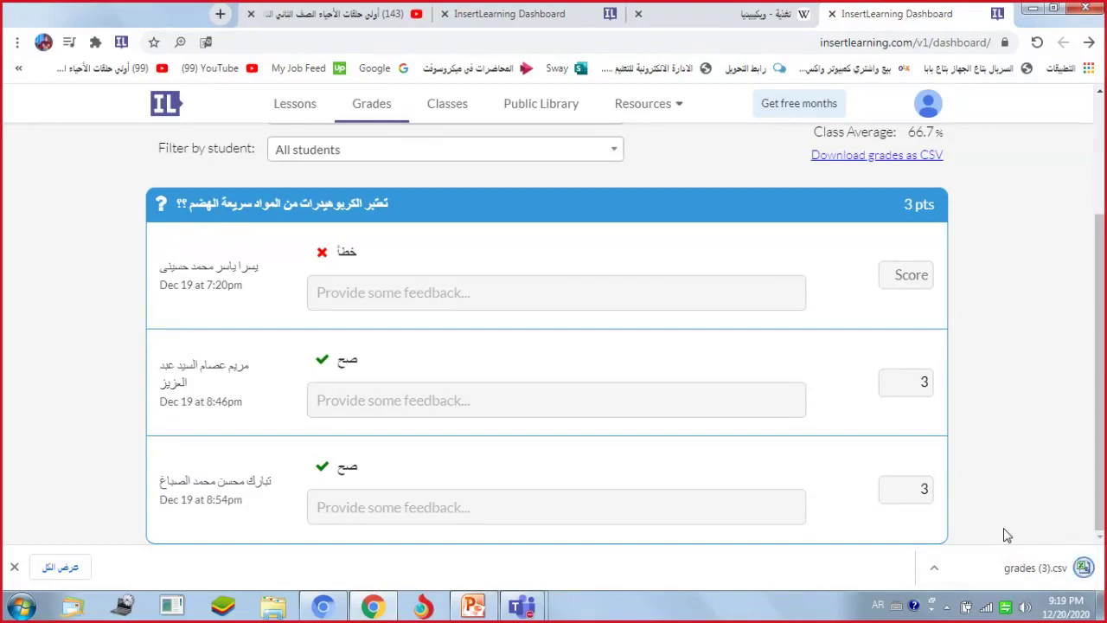
{"action": "left_click", "coordinate": [1004, 578]}
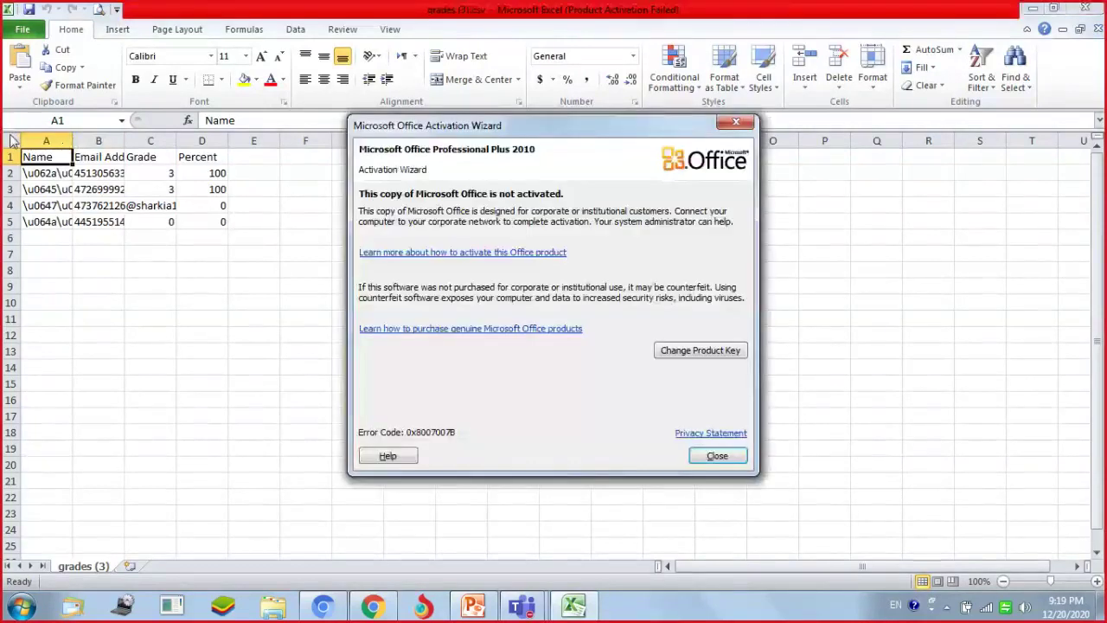
{"action": "key", "text": "Escape"}
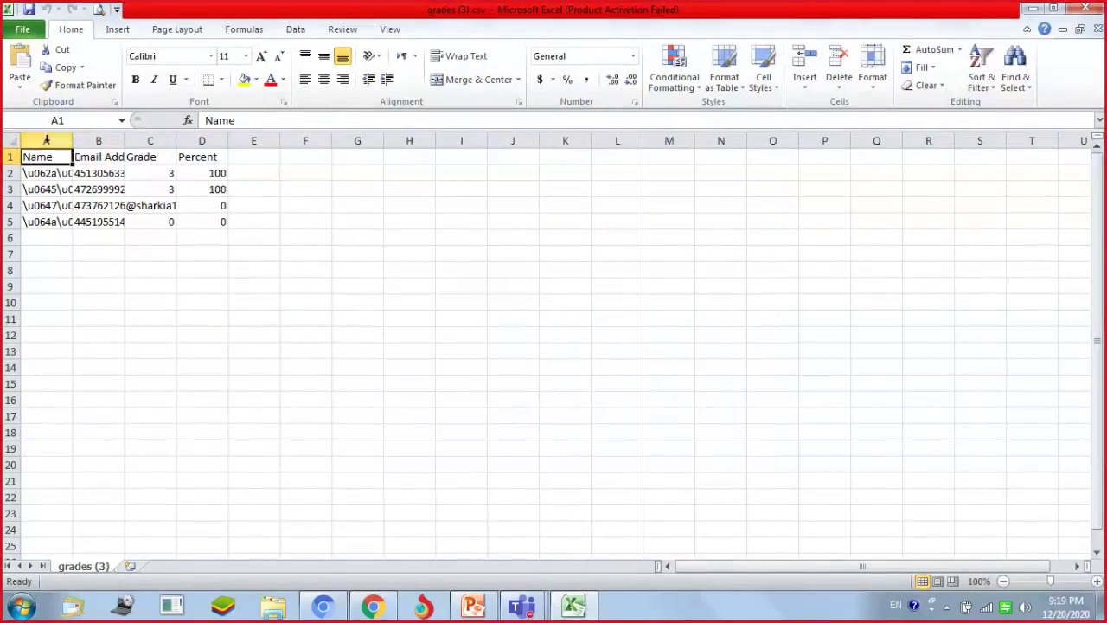
Step: Adjust the column widths in the grades sheet so the full student e-mail addresses, grades and percentages are readable
{"action": "left_click", "coordinate": [68, 141]}
{"action": "left_click_drag", "start_coordinate": [73, 141], "coordinate": [17, 140]}
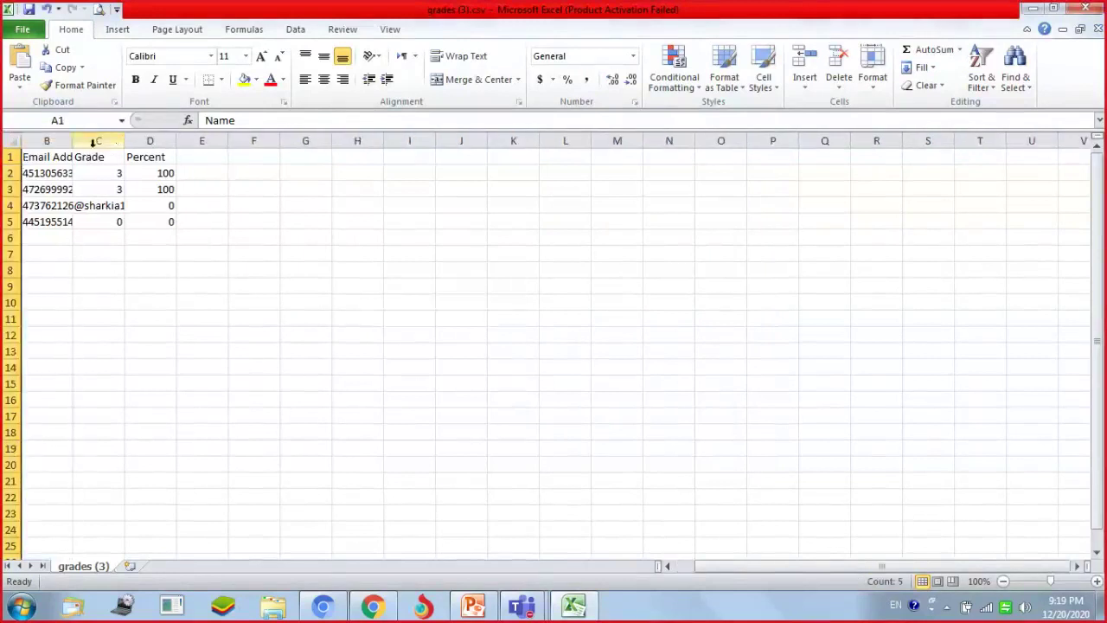
{"action": "left_click_drag", "start_coordinate": [86, 140], "coordinate": [415, 143]}
{"action": "left_click", "coordinate": [153, 302]}
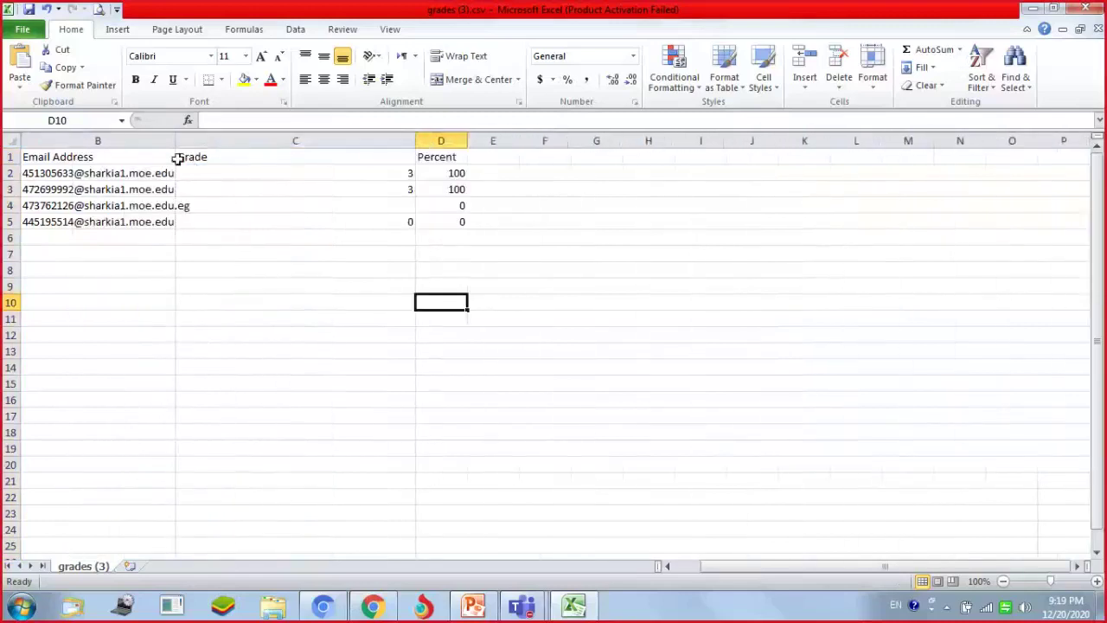
{"action": "left_click_drag", "start_coordinate": [175, 141], "coordinate": [215, 141]}
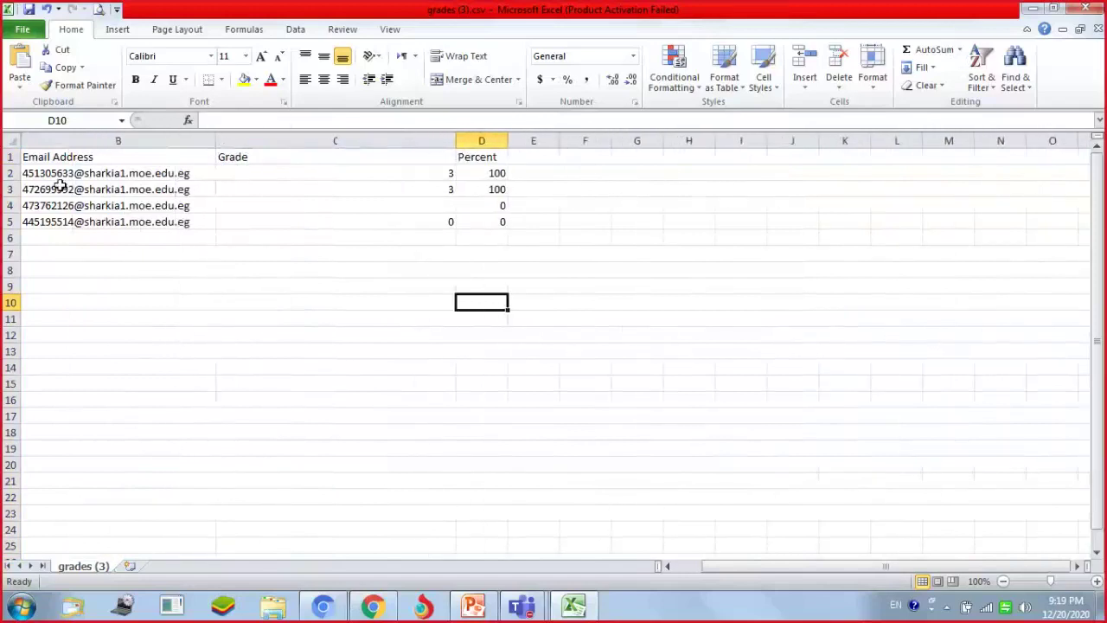
{"action": "left_click_drag", "start_coordinate": [456, 141], "coordinate": [366, 152]}
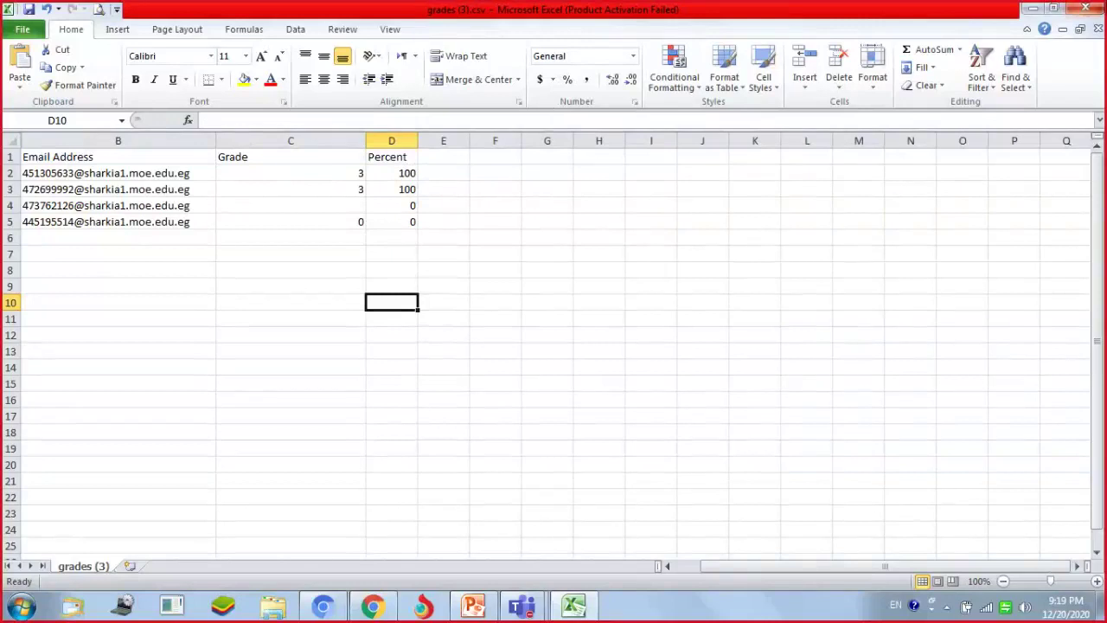
Step: Switch back to the InsertLearning dashboard in Chrome and open the lessons list
{"action": "left_click", "coordinate": [1036, 10]}
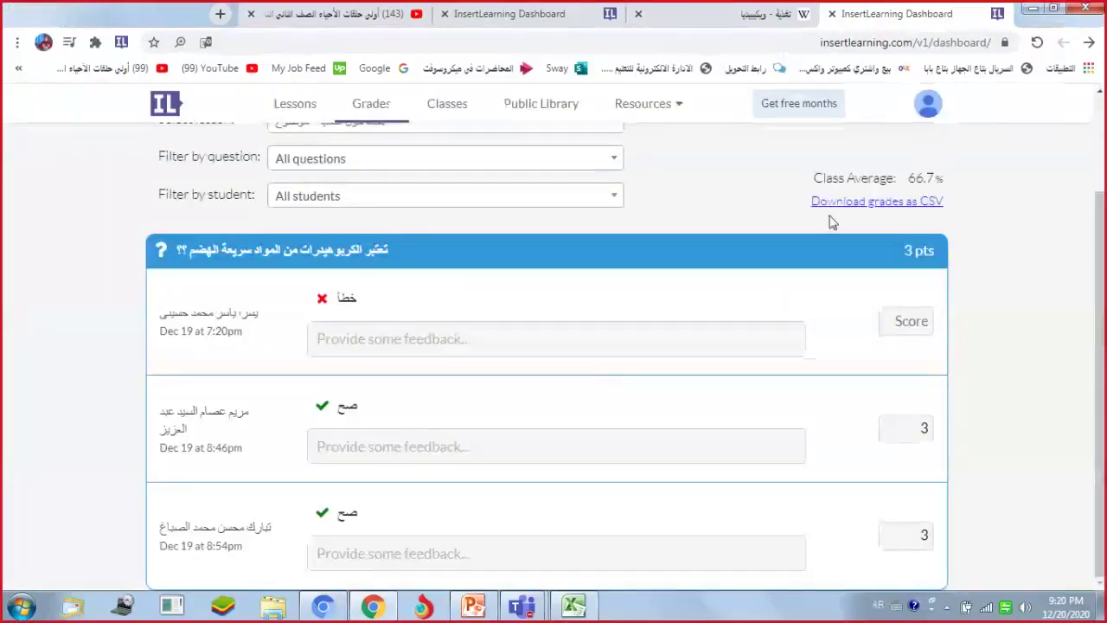
{"action": "scroll", "coordinate": [695, 233], "scroll_direction": "up", "scroll_amount": 2}
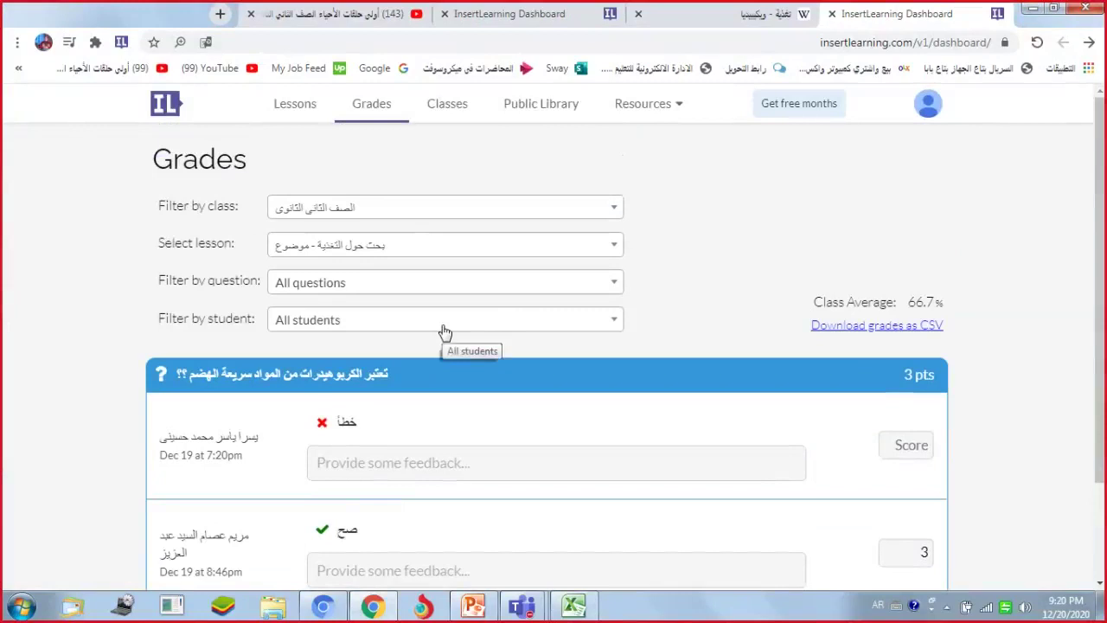
{"action": "left_click", "coordinate": [310, 121]}
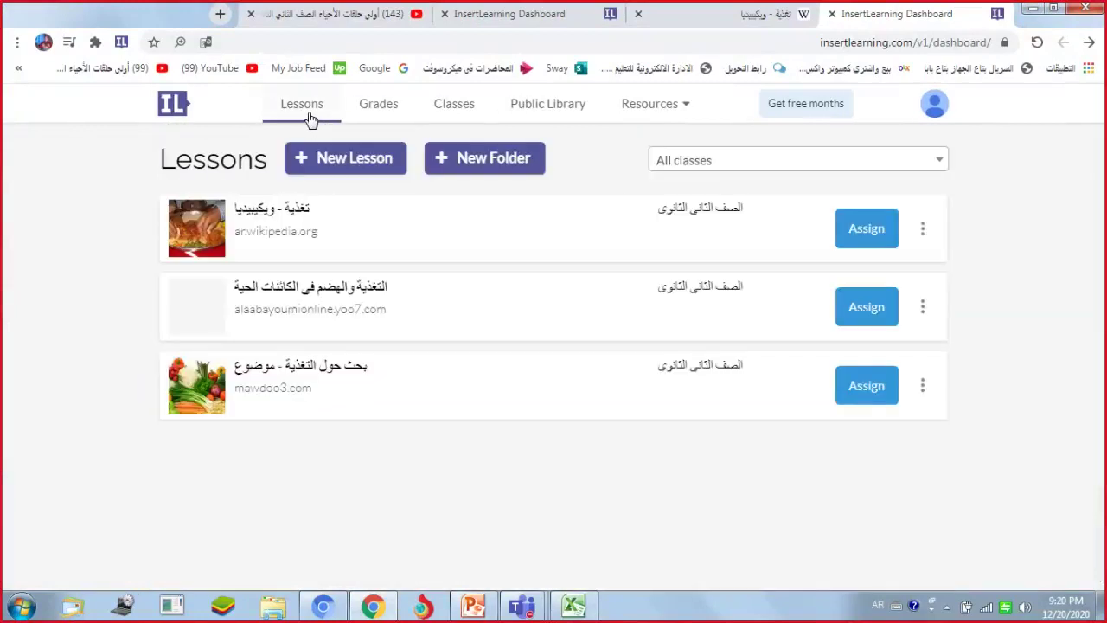
{"action": "left_click", "coordinate": [924, 232]}
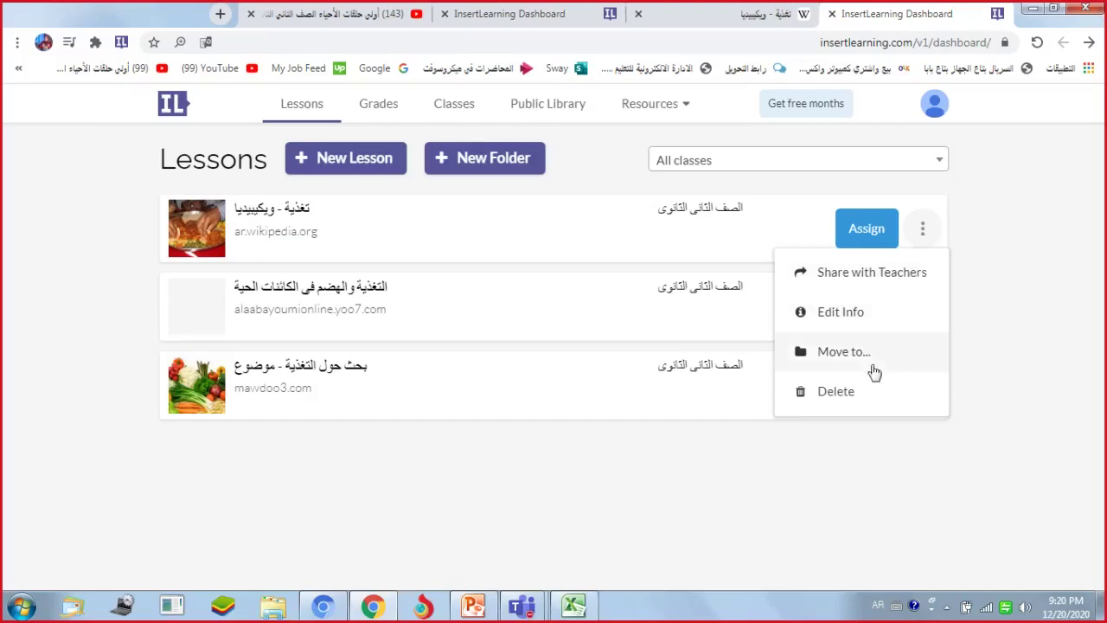
{"action": "left_click", "coordinate": [838, 394]}
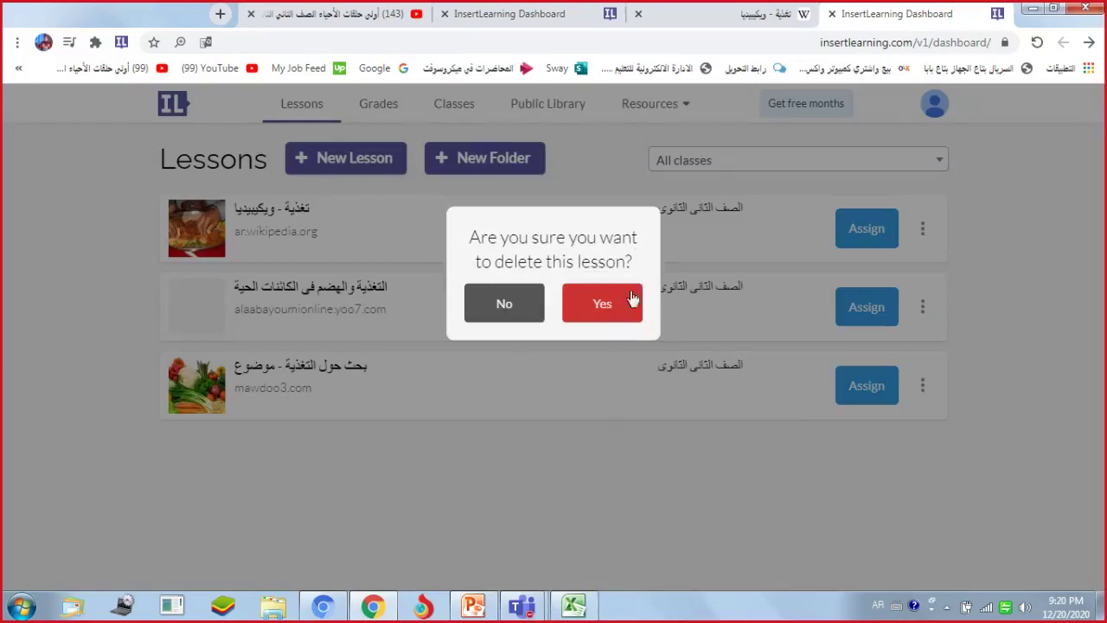
{"action": "left_click", "coordinate": [567, 402]}
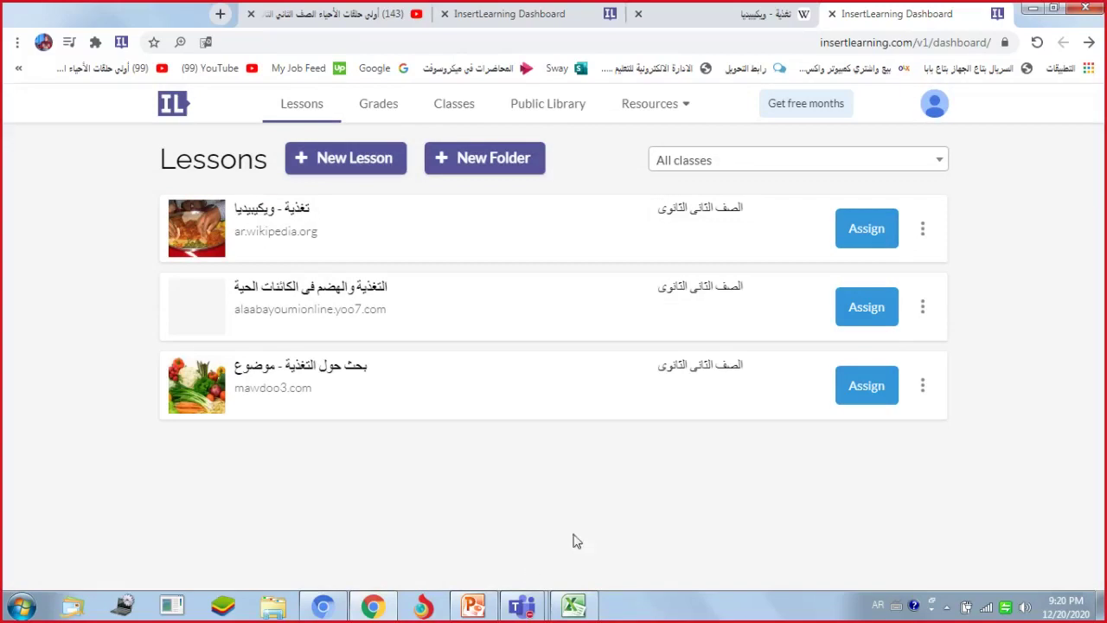
{"action": "left_click", "coordinate": [923, 230]}
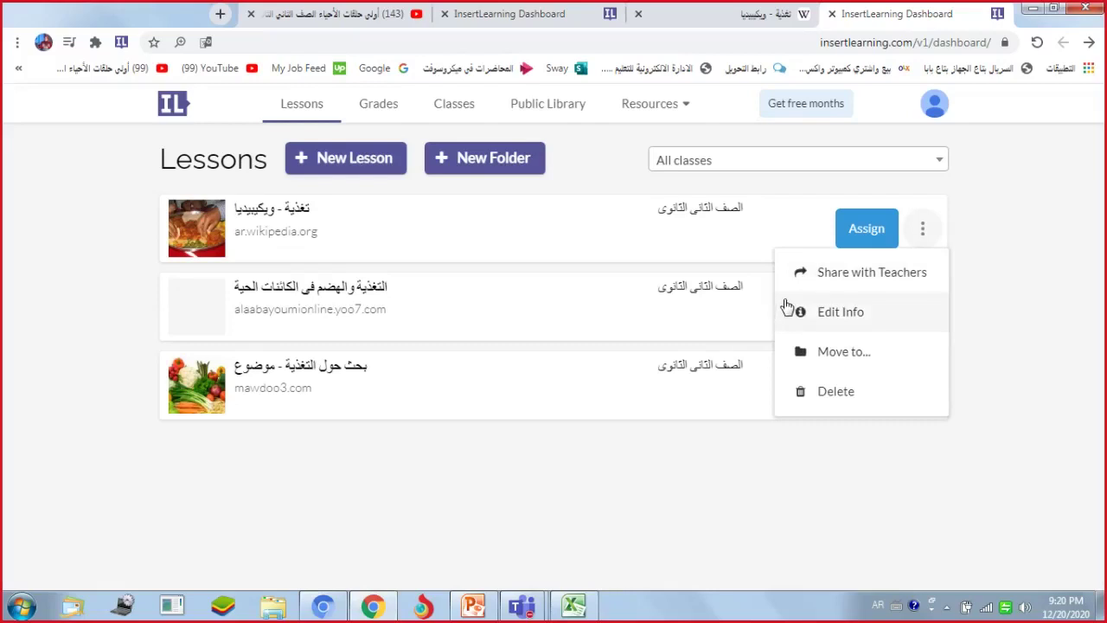
{"action": "left_click", "coordinate": [680, 467]}
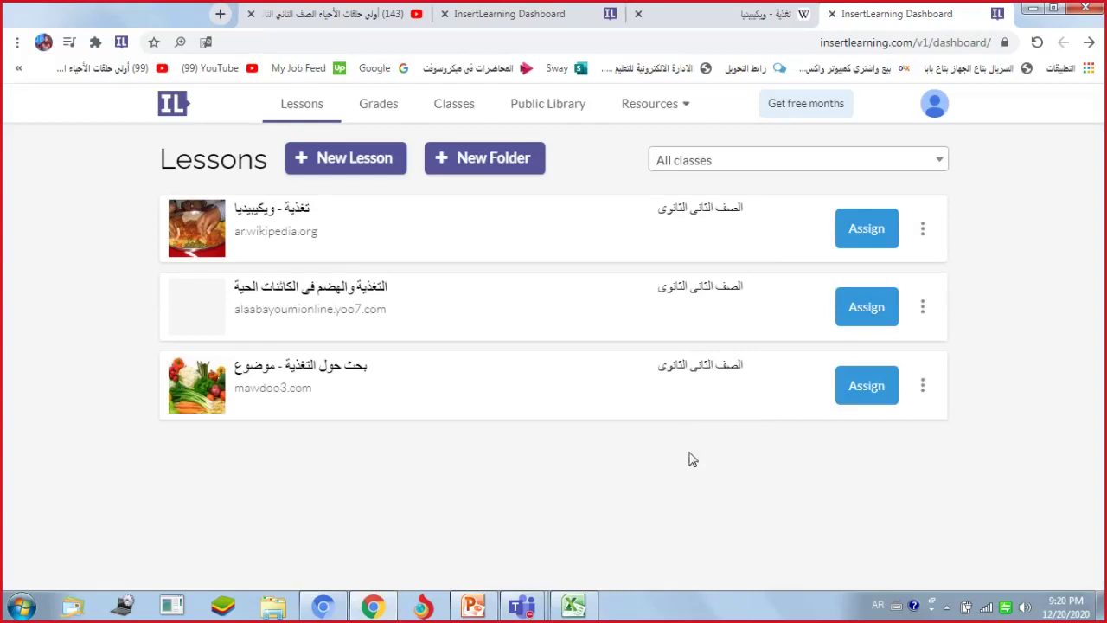
Step: Open sharing with teachers for the lesson "تغذية - ويكيبيديا" and enable publicly listing its link
{"action": "left_click", "coordinate": [921, 229]}
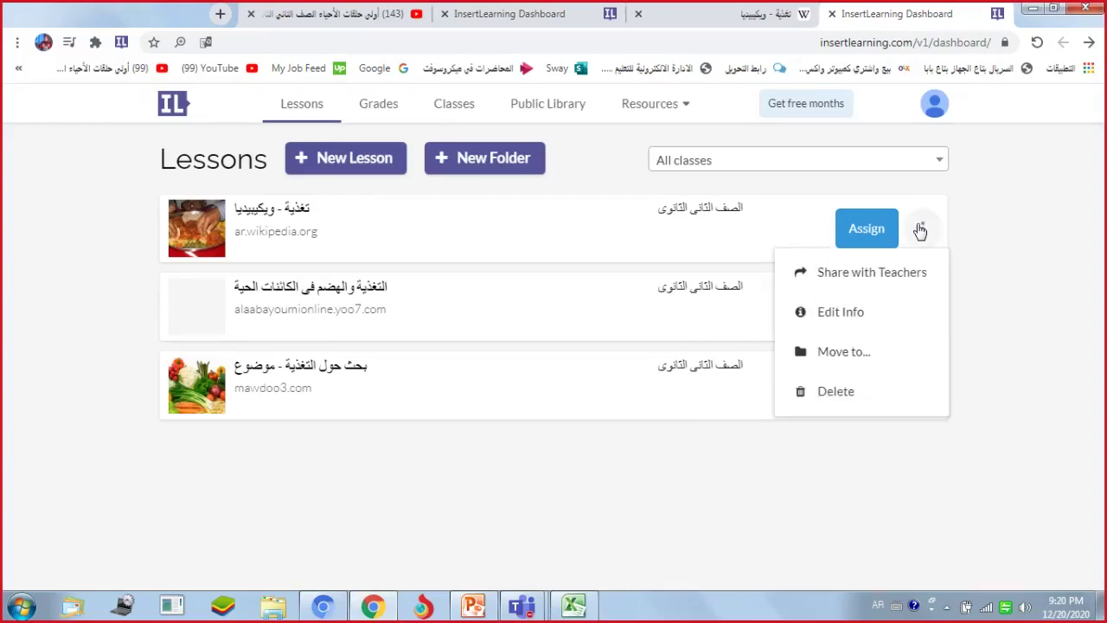
{"action": "left_click", "coordinate": [891, 282]}
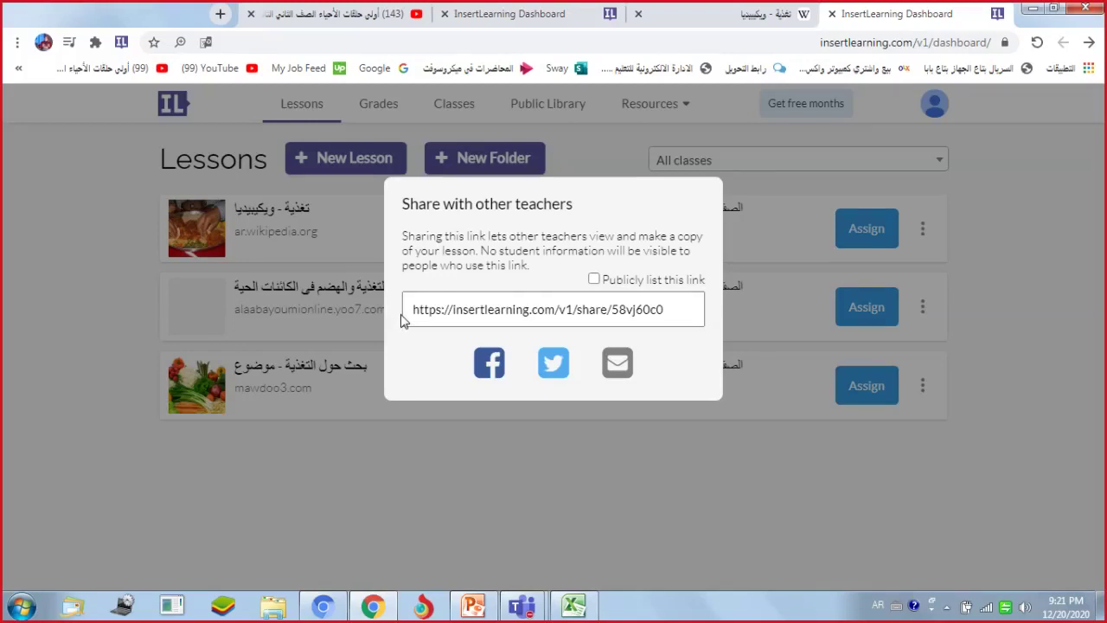
{"action": "left_click", "coordinate": [594, 280]}
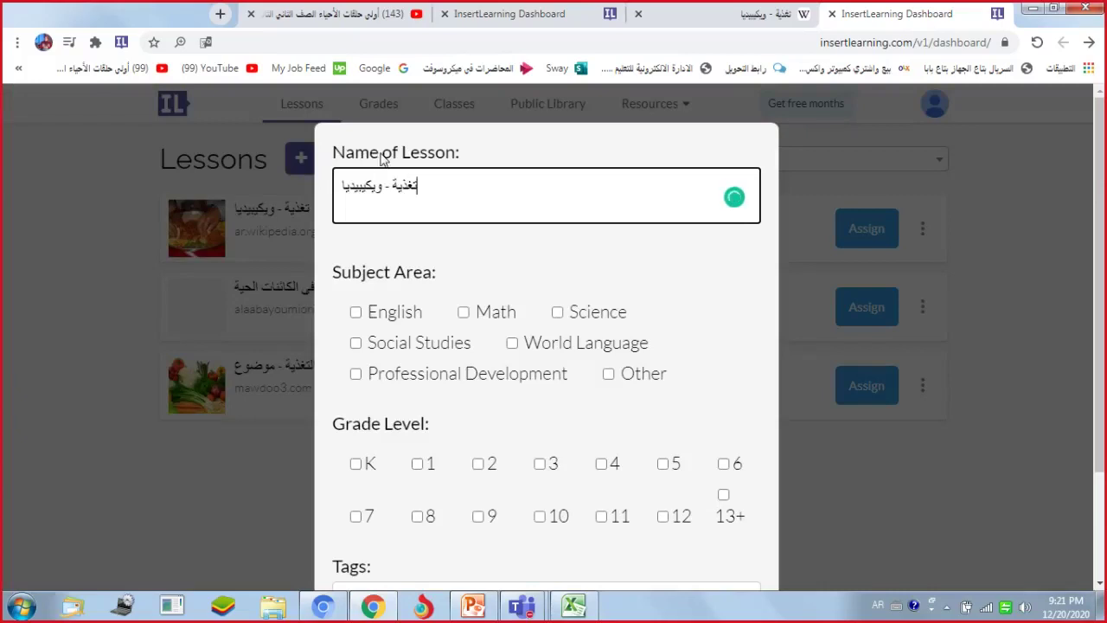
Step: Set the lesson's subject area to Science, grade level to 11 and tag to "احياء", keep it listed in the public library and save
{"action": "scroll", "coordinate": [385, 247], "scroll_direction": "down", "scroll_amount": 1}
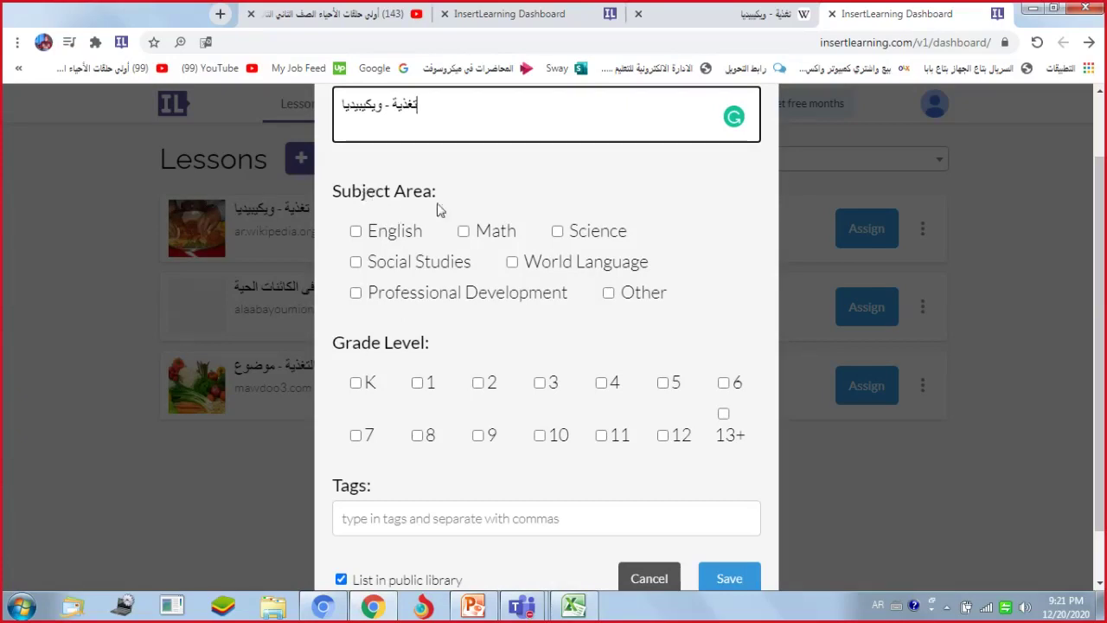
{"action": "left_click", "coordinate": [558, 232]}
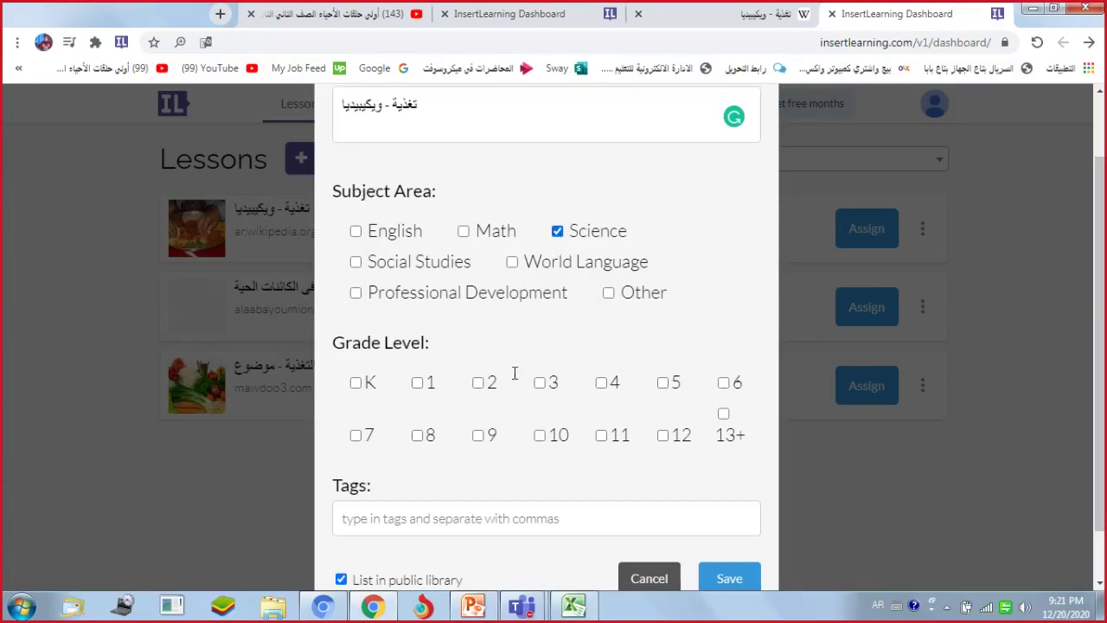
{"action": "left_click", "coordinate": [600, 438]}
{"action": "scroll", "coordinate": [601, 450], "scroll_direction": "down", "scroll_amount": 1}
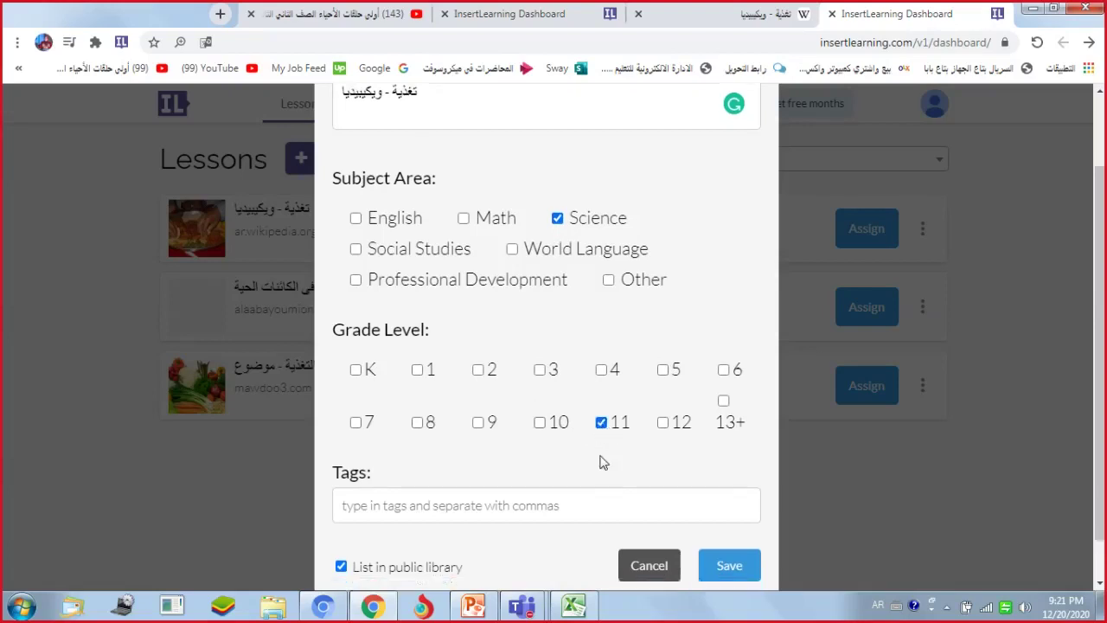
{"action": "scroll", "coordinate": [603, 463], "scroll_direction": "down", "scroll_amount": 1}
{"action": "left_click", "coordinate": [602, 457]}
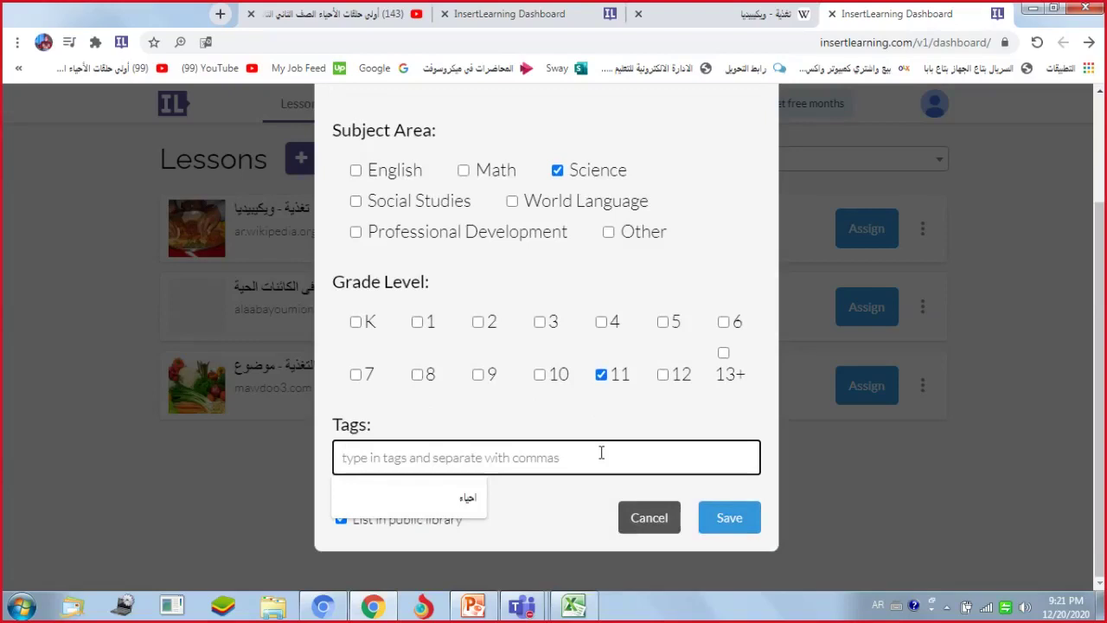
{"action": "left_click", "coordinate": [461, 509]}
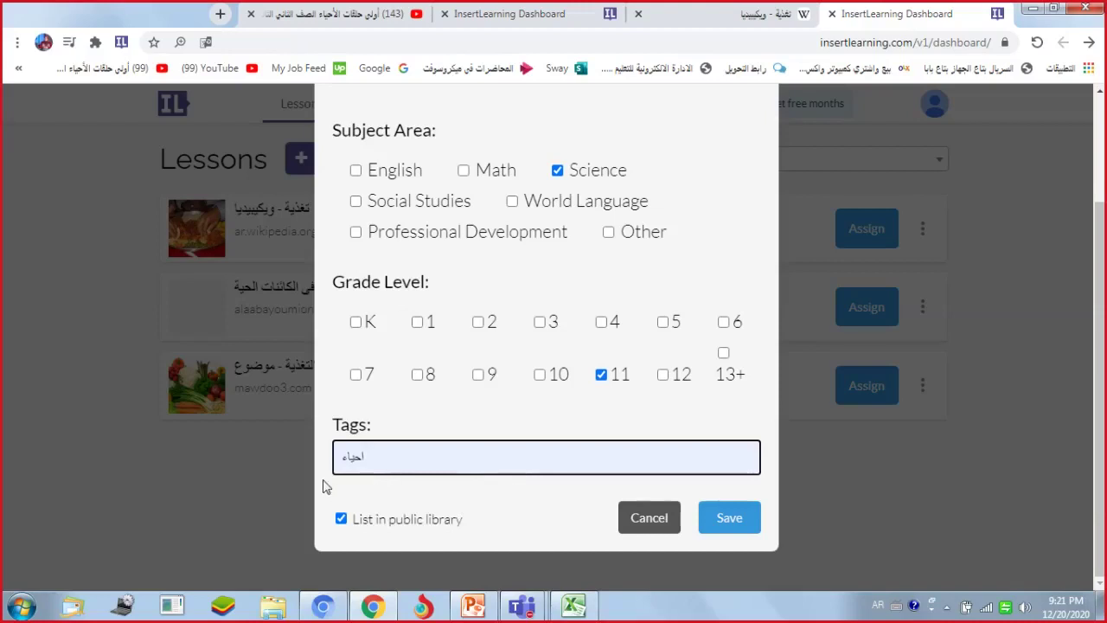
{"action": "left_click", "coordinate": [342, 520]}
{"action": "left_click", "coordinate": [341, 519]}
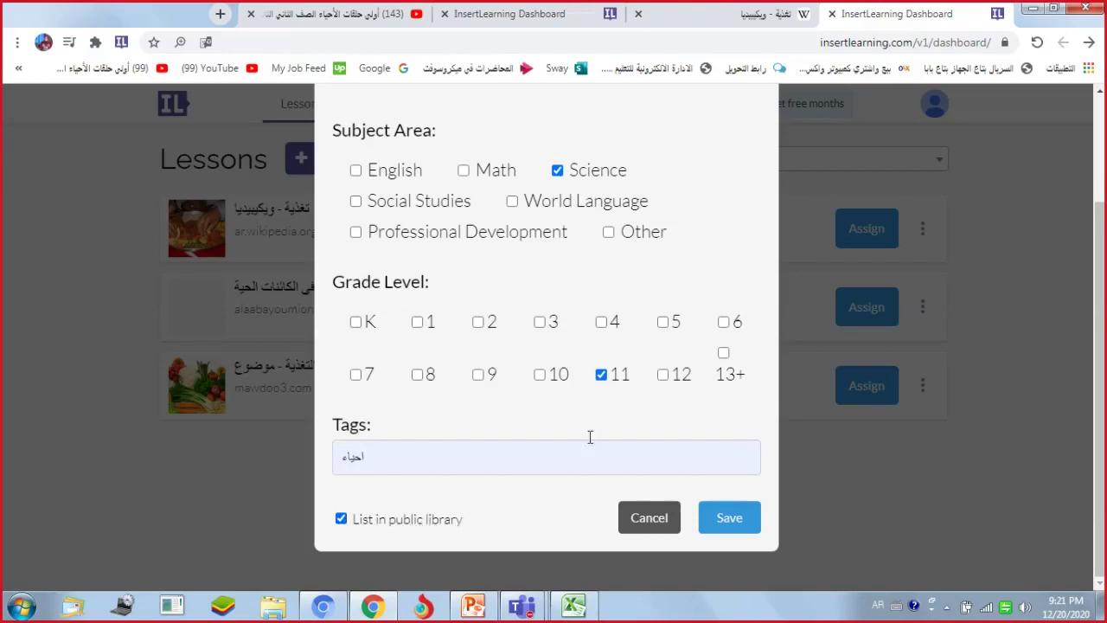
{"action": "left_click", "coordinate": [726, 519]}
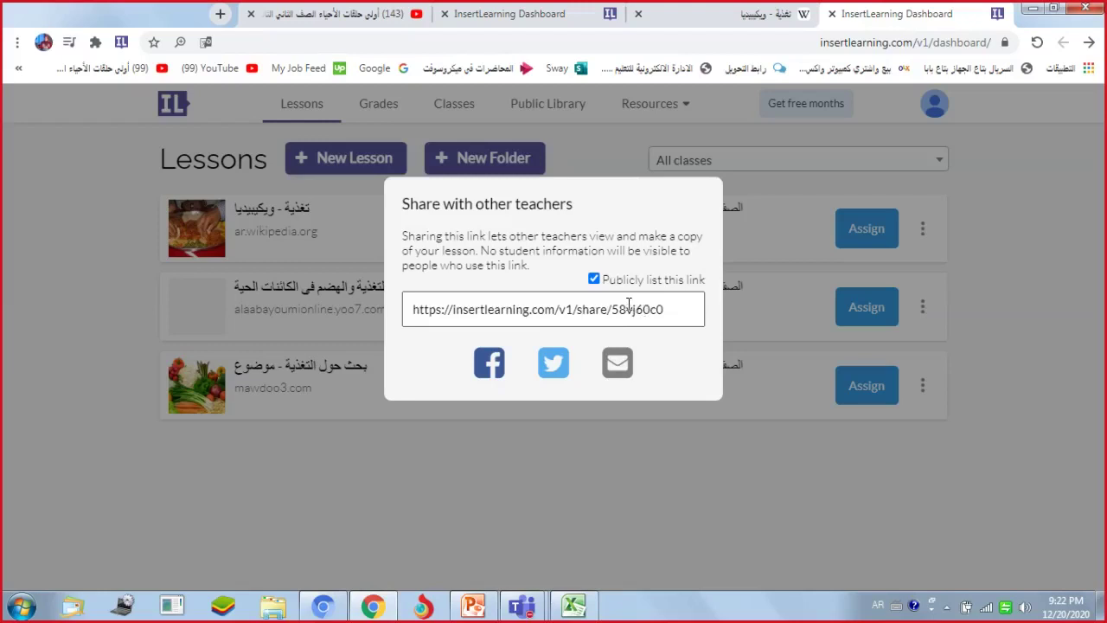
Step: Toggle the lesson link's public listing off and on again and close the sharing dialog
{"action": "left_click", "coordinate": [595, 279]}
{"action": "left_click", "coordinate": [594, 280]}
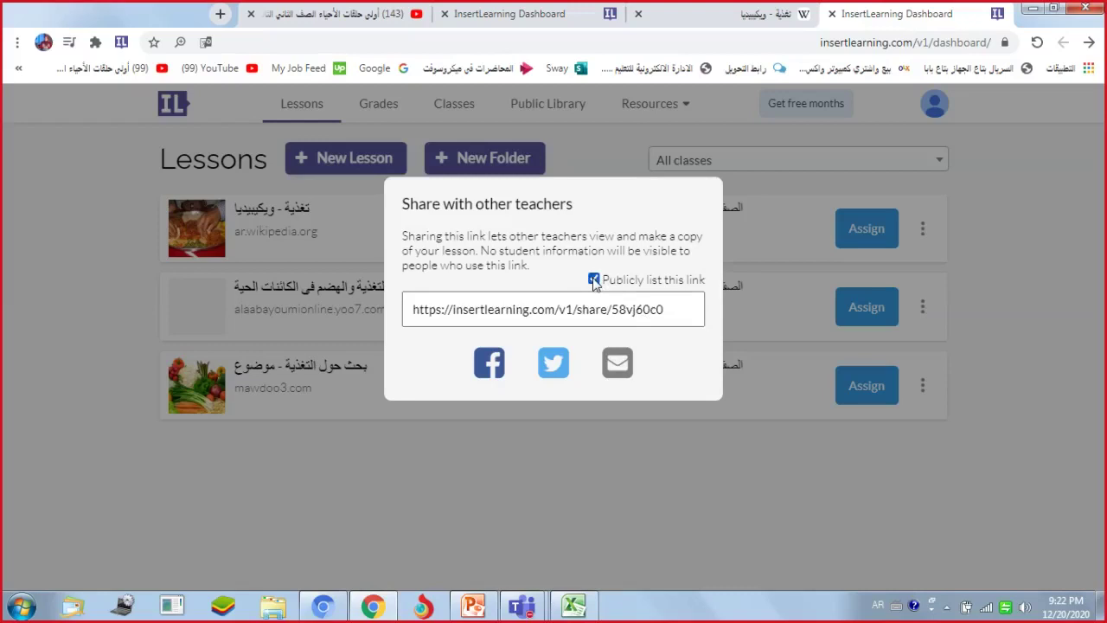
{"action": "left_click", "coordinate": [587, 481]}
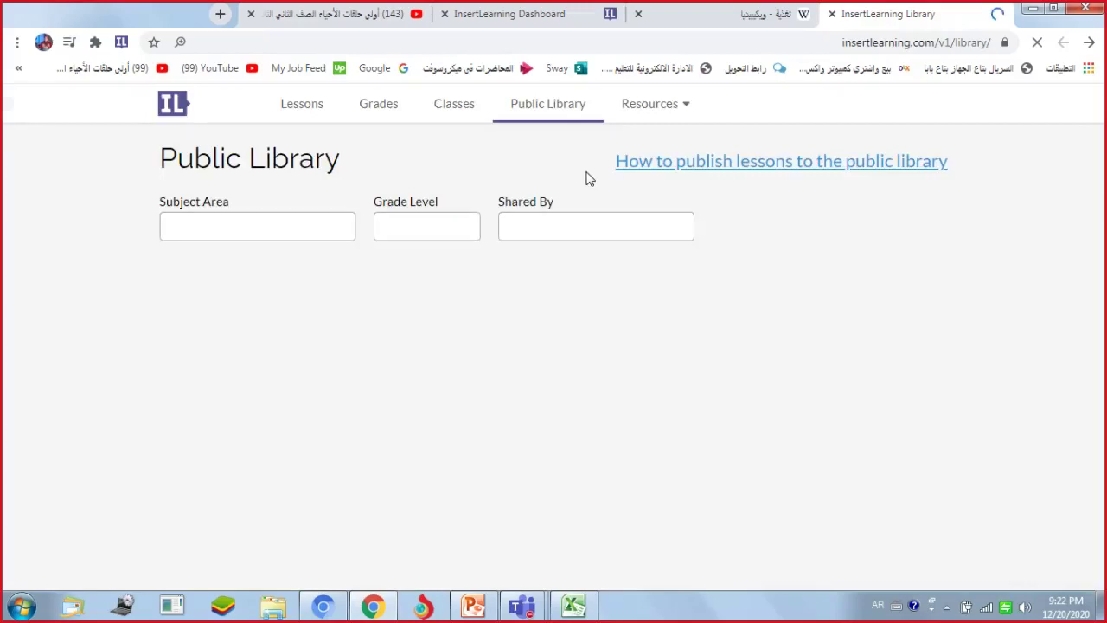
Step: Open the Public Library and look through the lessons shared by other teachers
{"action": "scroll", "coordinate": [586, 178], "scroll_direction": "down", "scroll_amount": 1}
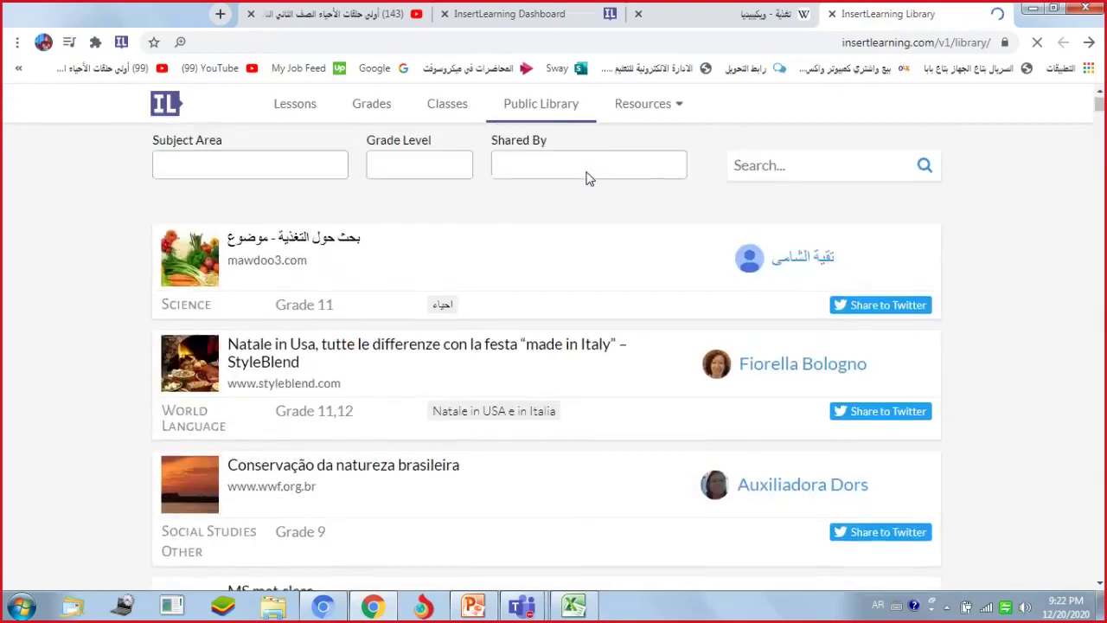
{"action": "scroll", "coordinate": [587, 178], "scroll_direction": "down", "scroll_amount": 2}
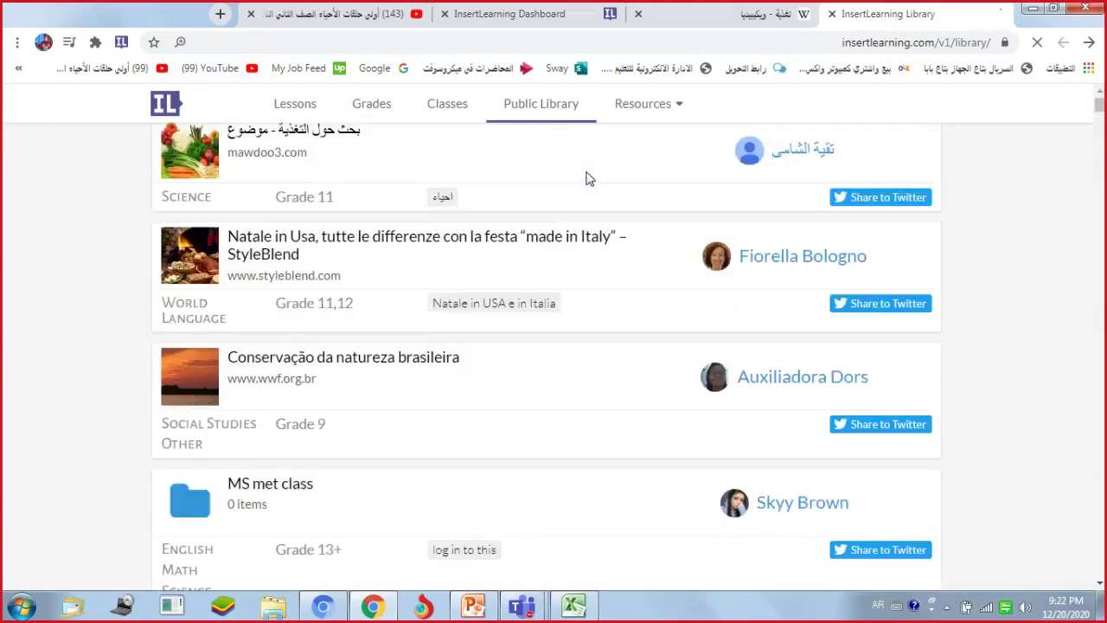
{"action": "scroll", "coordinate": [586, 179], "scroll_direction": "down", "scroll_amount": 2}
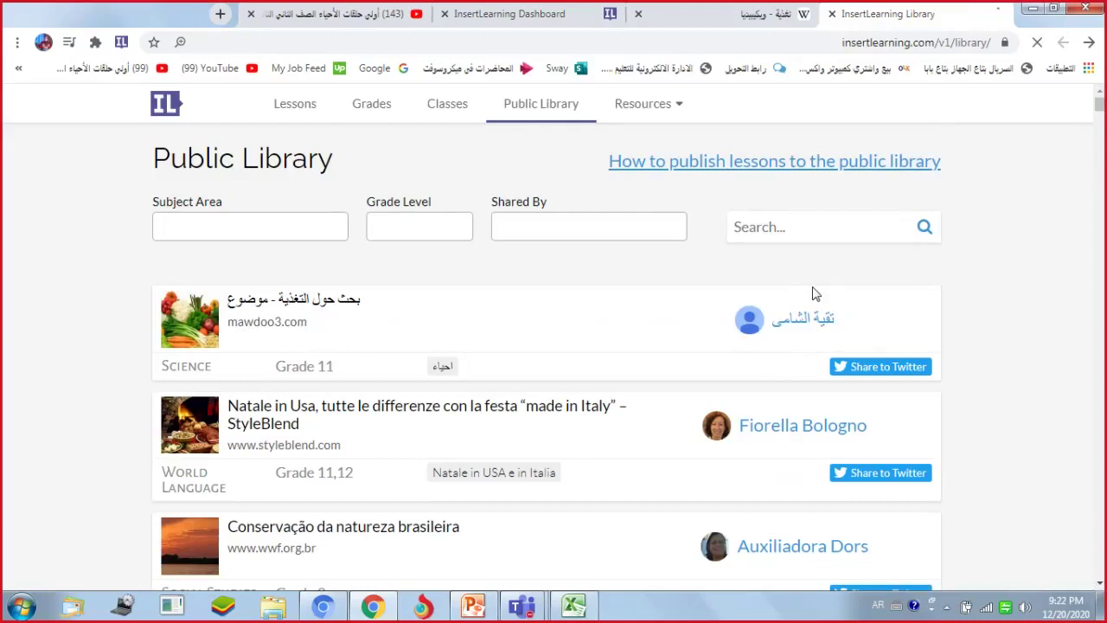
Step: Open the classes page and create a new class named "الصف الثالث الثانوى"
{"action": "left_click", "coordinate": [456, 117]}
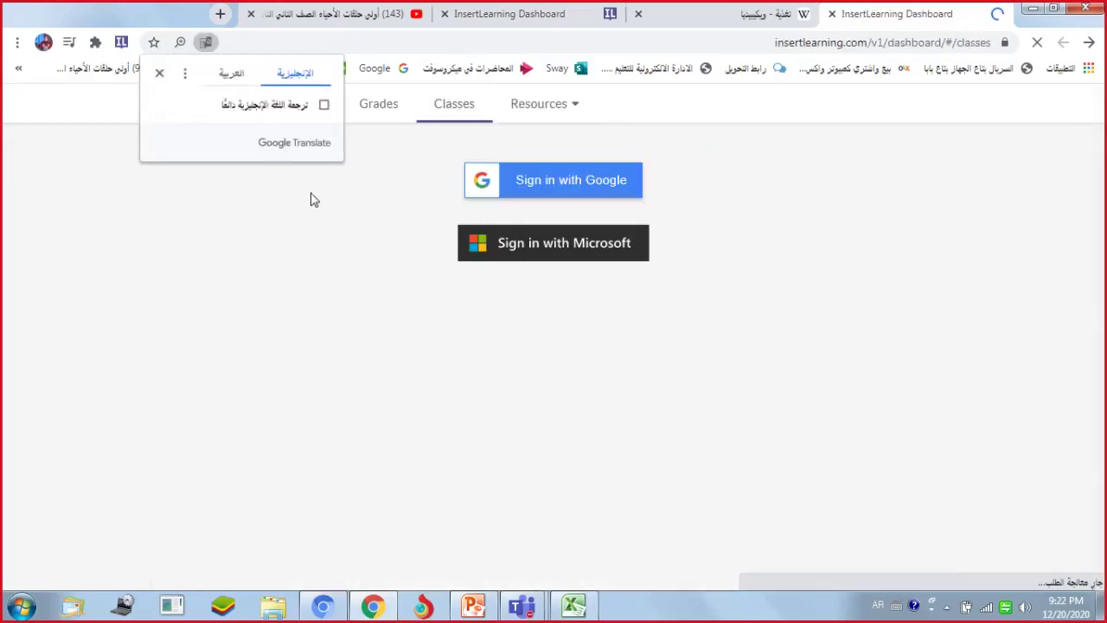
{"action": "left_click", "coordinate": [160, 76]}
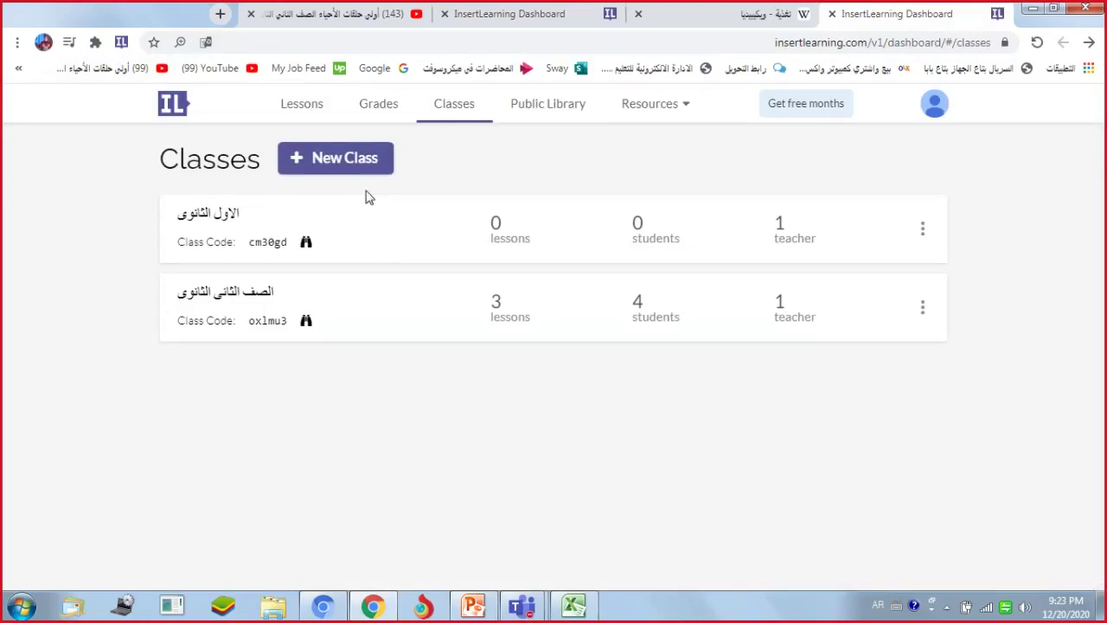
{"action": "left_click", "coordinate": [300, 174]}
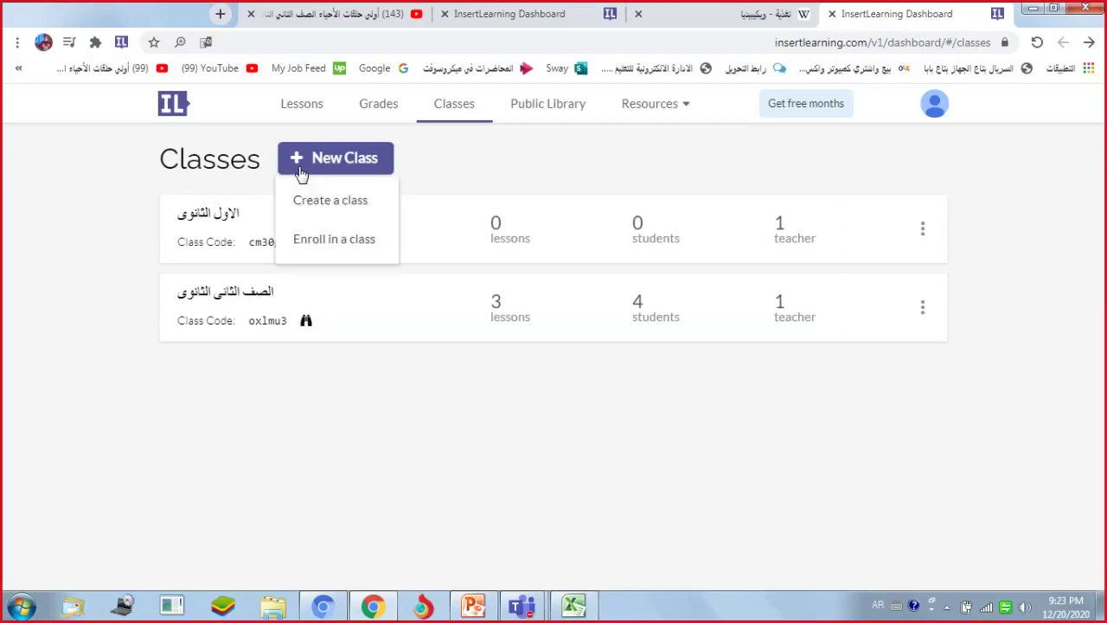
{"action": "left_click", "coordinate": [322, 215]}
{"action": "type", "text": "الصف الثالث الثانوى"}
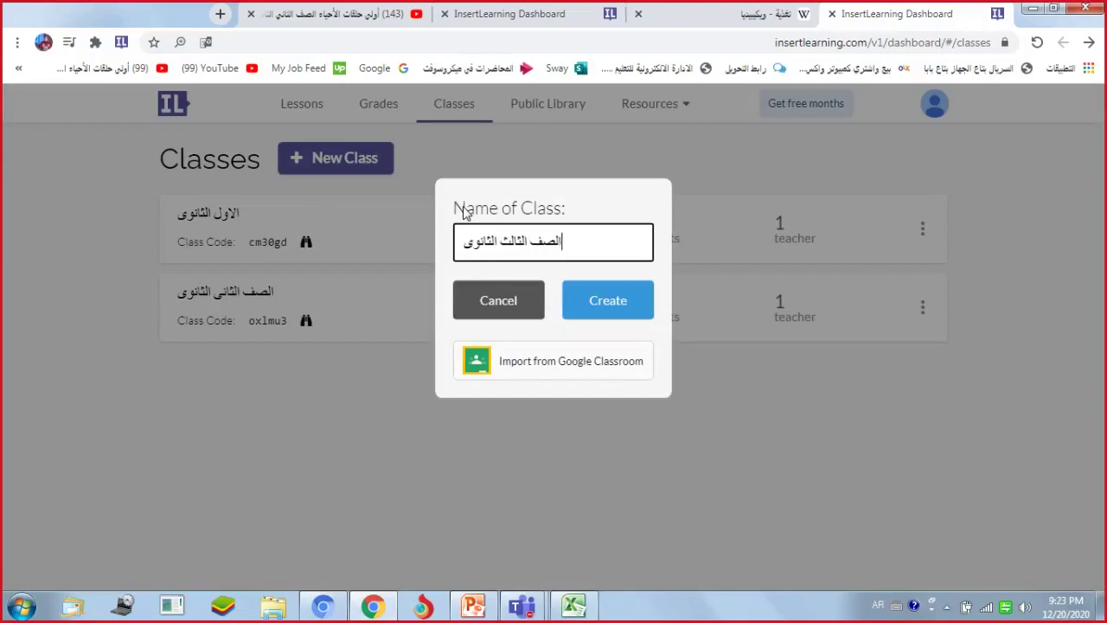
{"action": "left_click", "coordinate": [585, 316]}
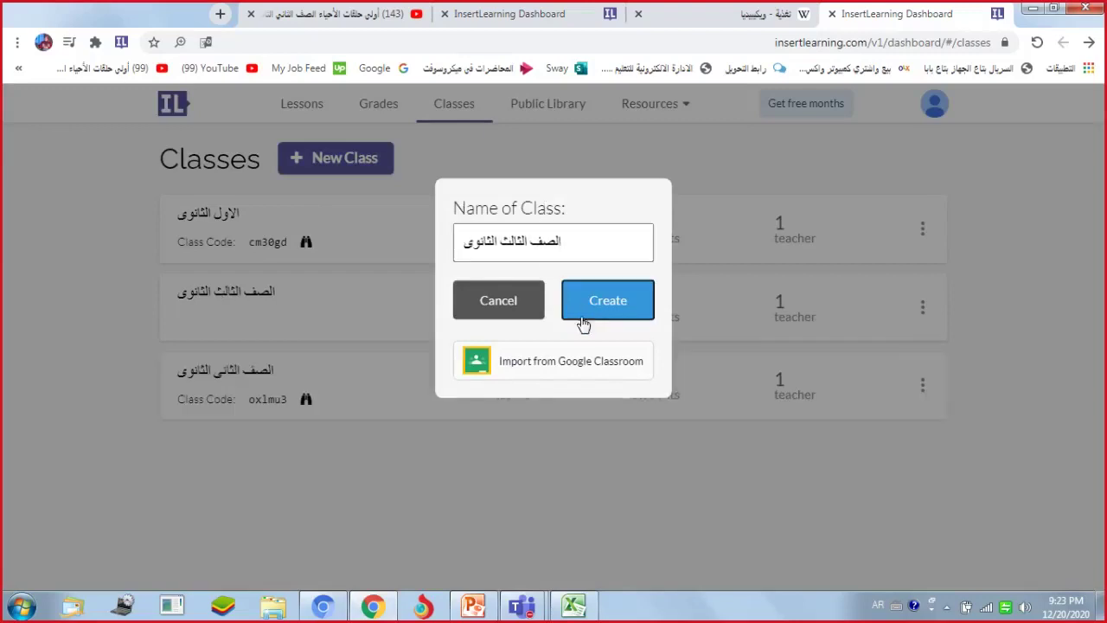
{"action": "left_click", "coordinate": [462, 415]}
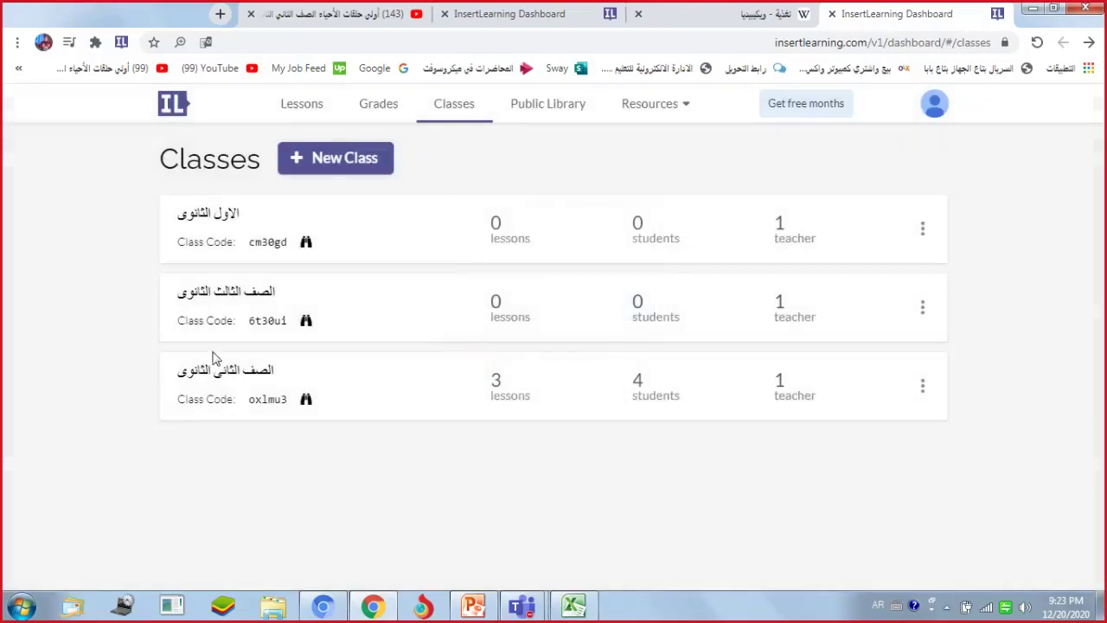
Step: Try to enroll in a class with the class code left blank
{"action": "left_click", "coordinate": [319, 165]}
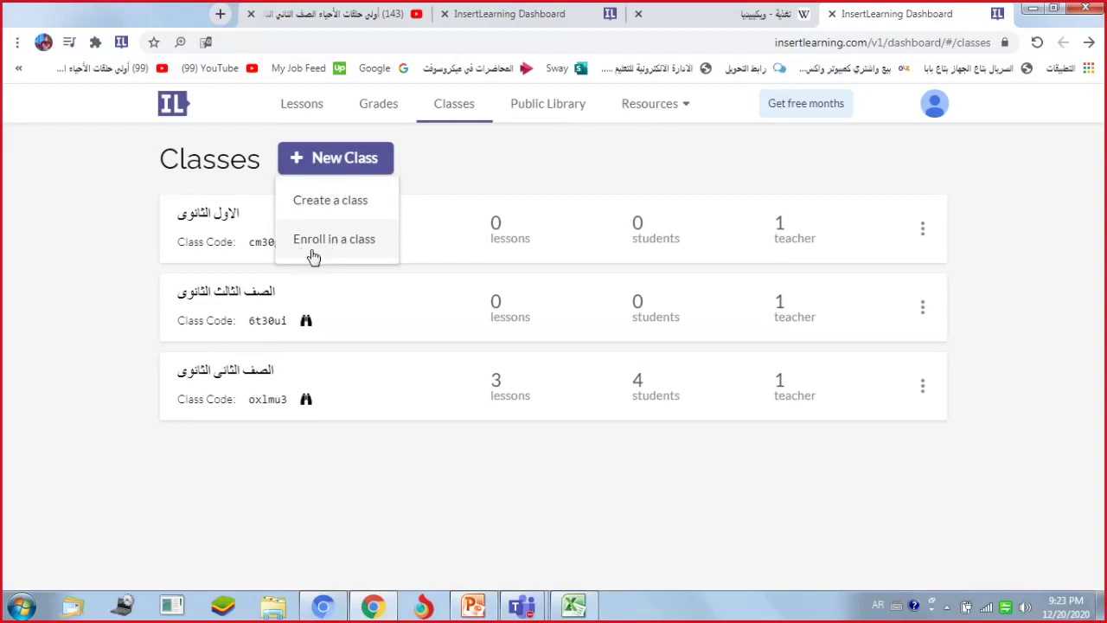
{"action": "left_click", "coordinate": [323, 251]}
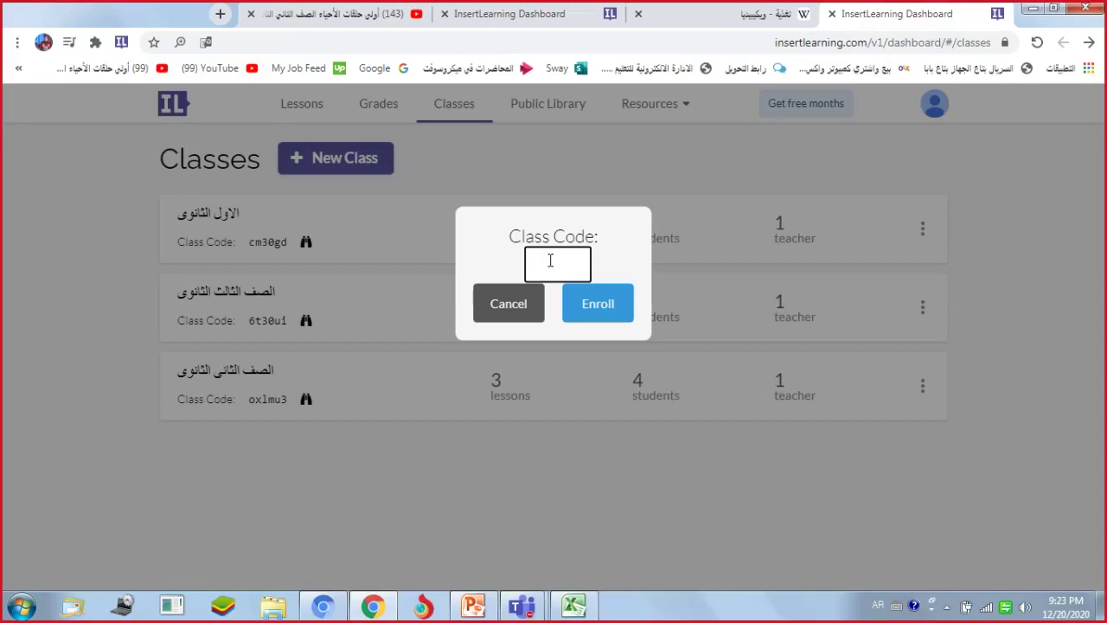
{"action": "left_click", "coordinate": [546, 268]}
{"action": "left_click", "coordinate": [595, 320]}
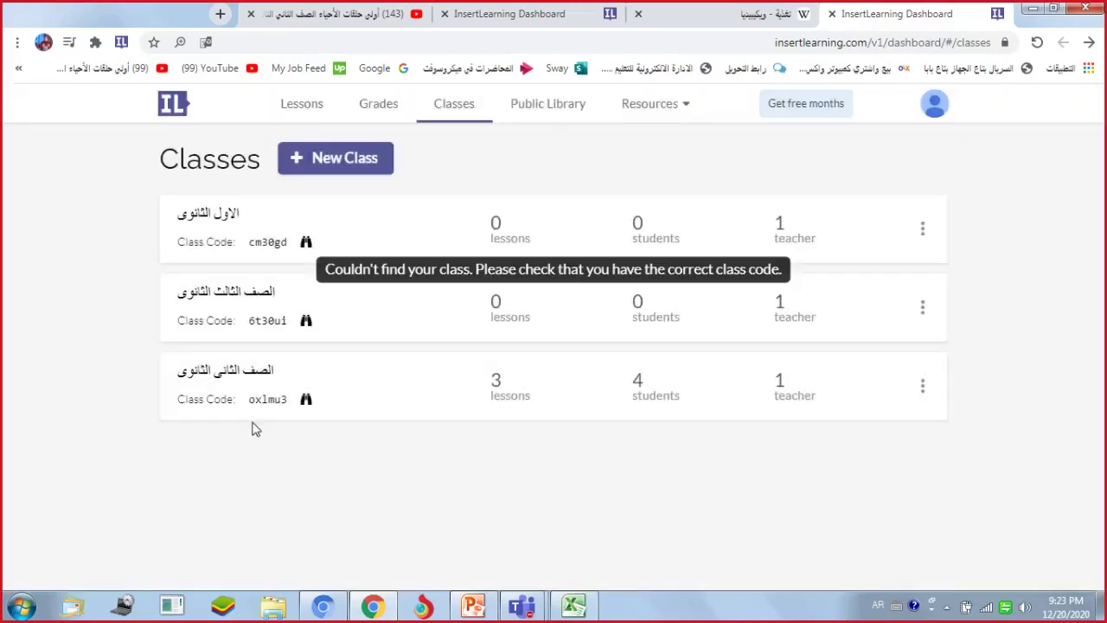
Step: Shorten the name of the class "الصف الثالث الثانوى" to "الصف الثالث ا" and save it
{"action": "left_click", "coordinate": [921, 313]}
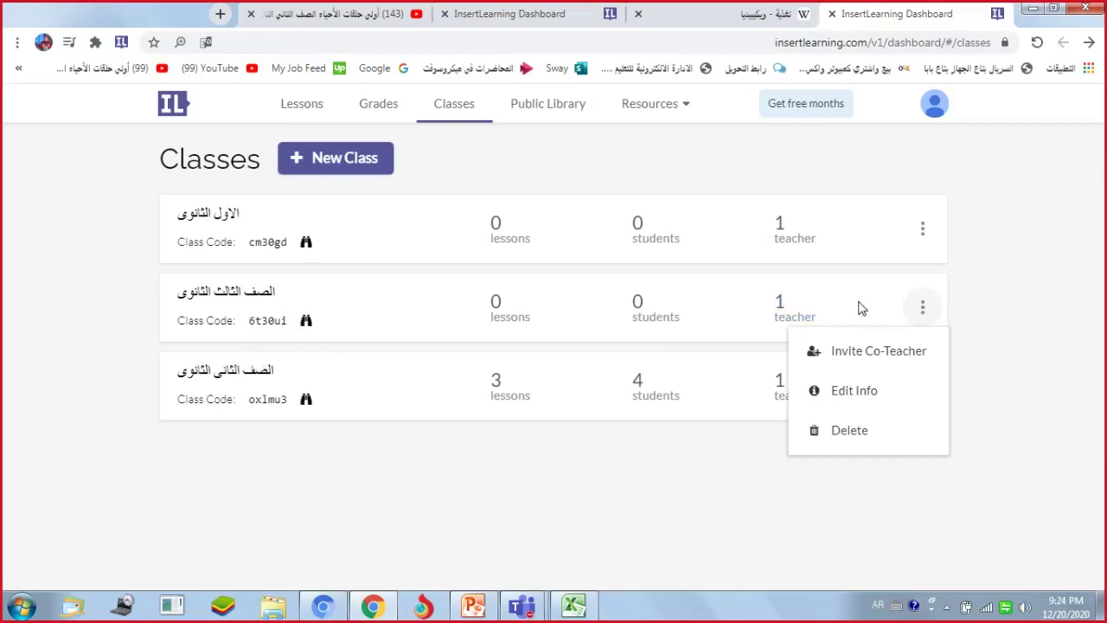
{"action": "left_click", "coordinate": [1017, 317]}
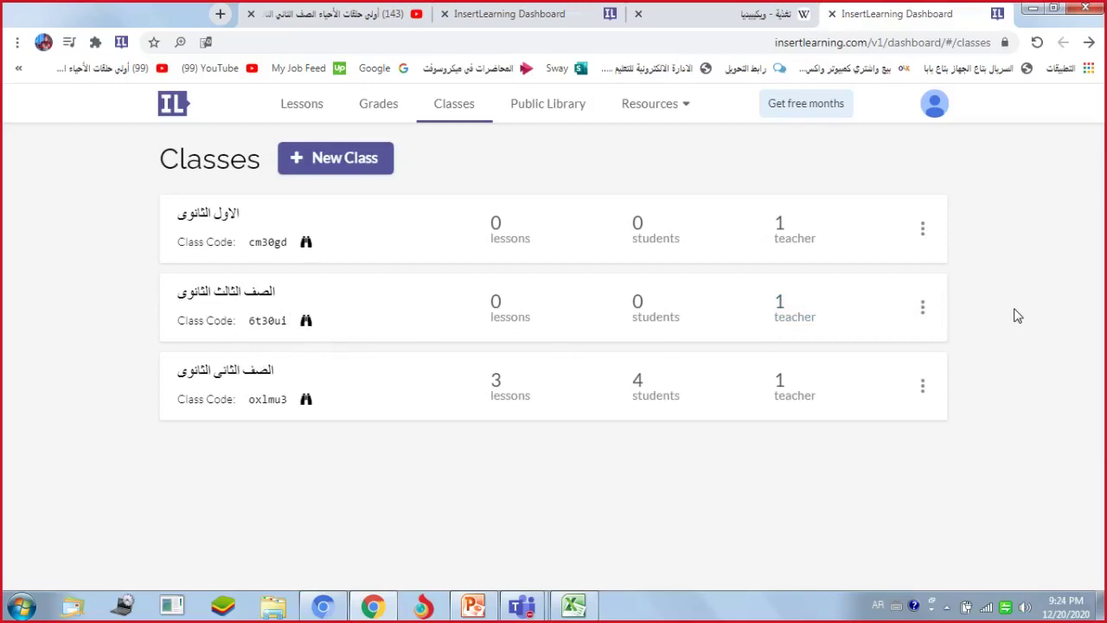
{"action": "left_click", "coordinate": [923, 309]}
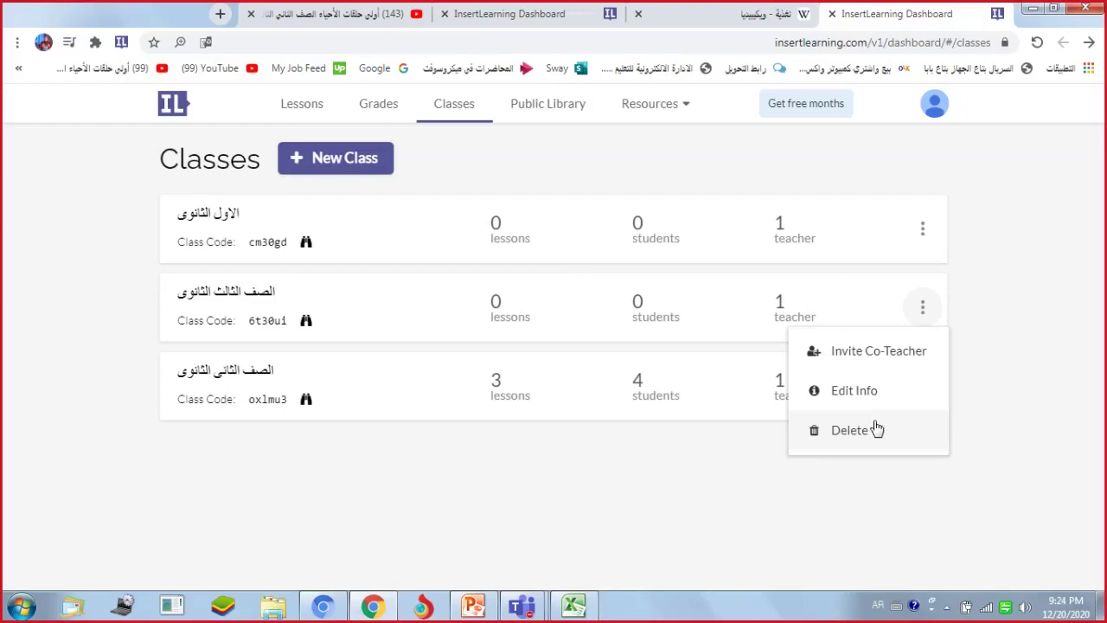
{"action": "left_click", "coordinate": [881, 389]}
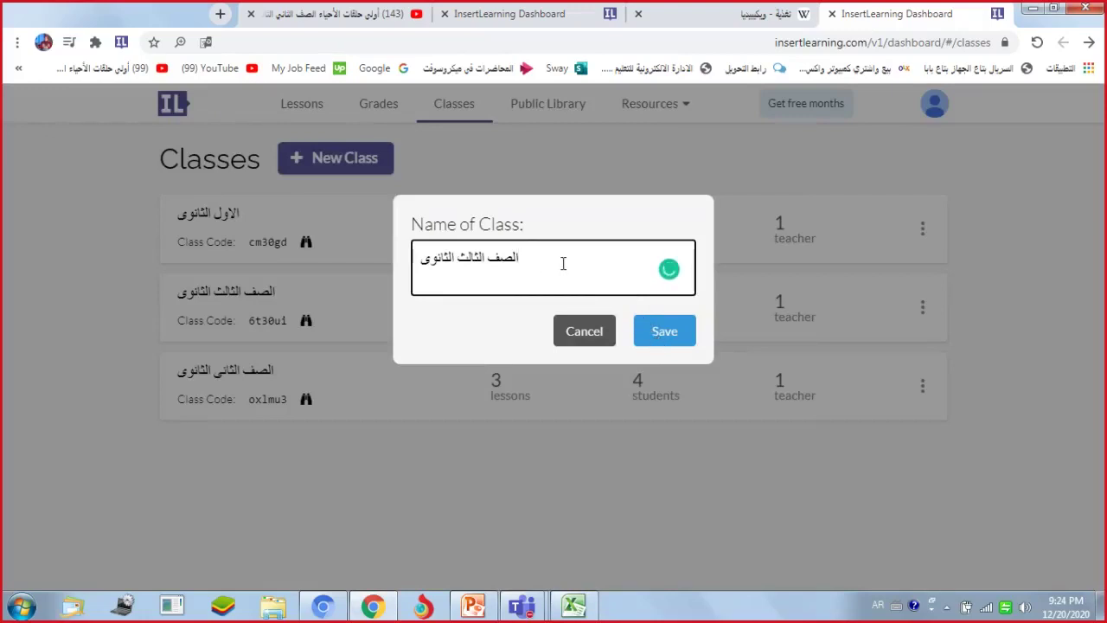
{"action": "key", "text": "BackSpace"}
{"action": "key", "text": "BackSpace"}
{"action": "key", "text": "BackSpace"}
{"action": "key", "text": "BackSpace"}
{"action": "key", "text": "BackSpace"}
{"action": "key", "text": "BackSpace"}
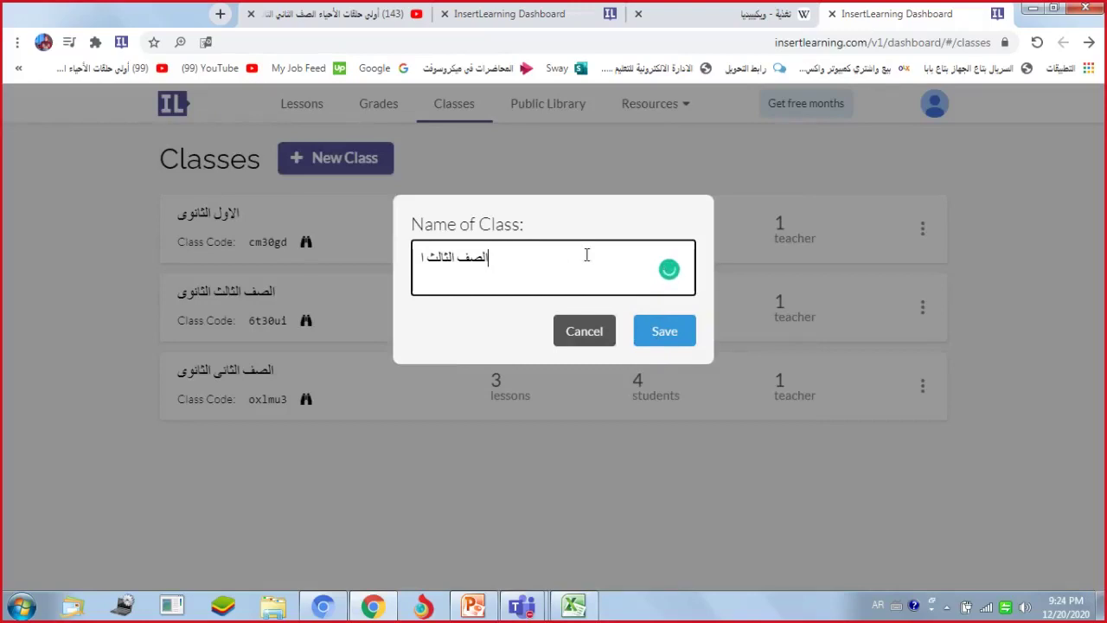
{"action": "left_click", "coordinate": [667, 331]}
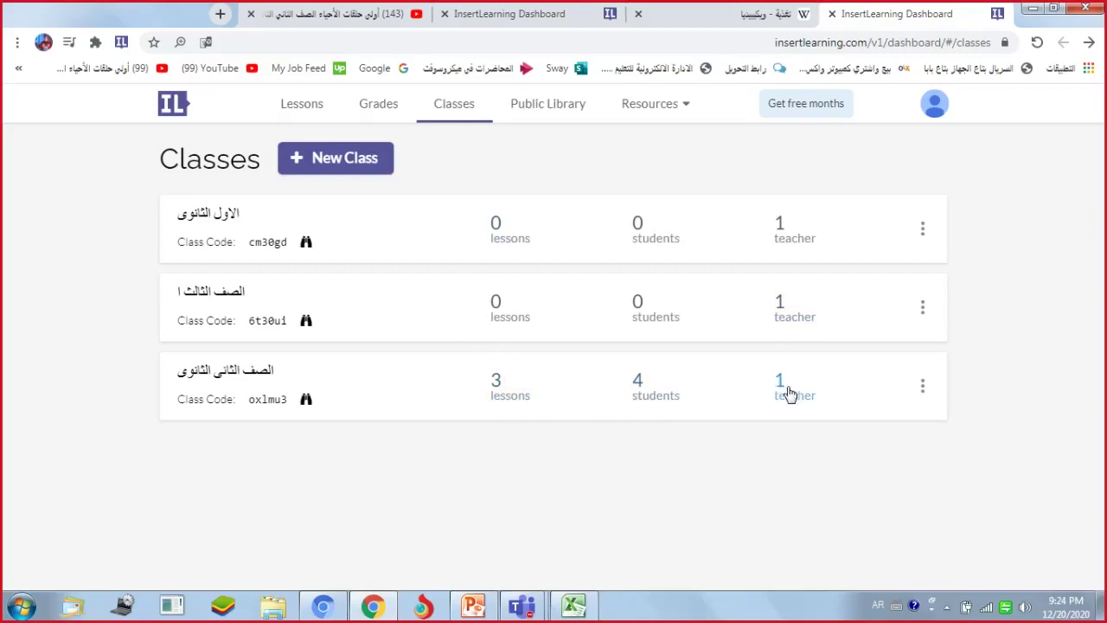
Step: View the lessons of the class "الصف الثانى الثانوى", return to the classes and remove the third student from its roster
{"action": "left_click", "coordinate": [495, 400]}
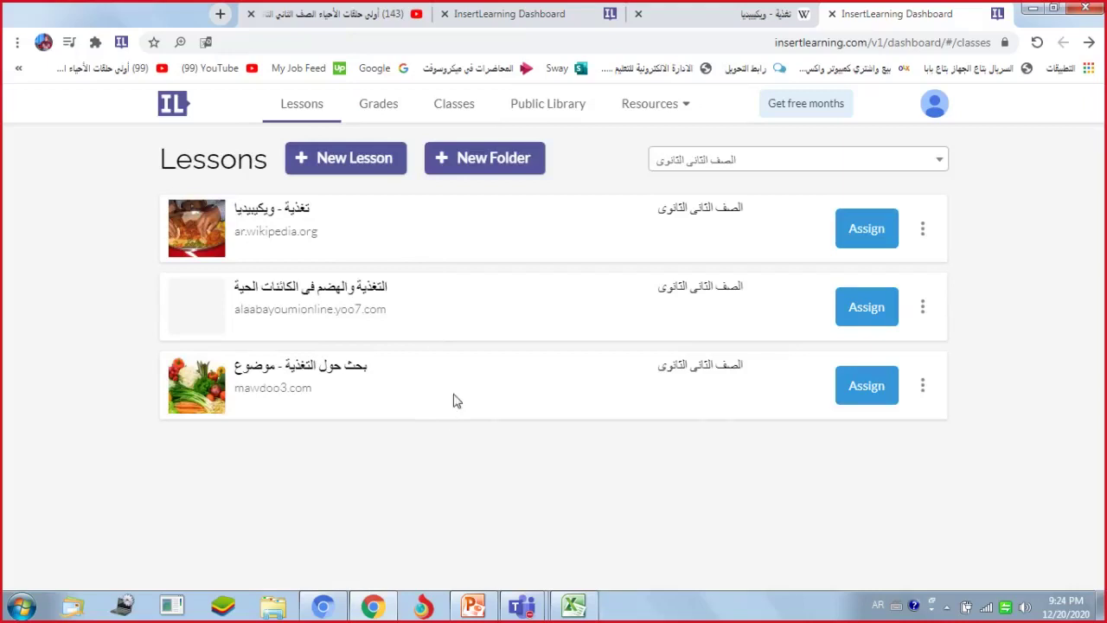
{"action": "left_click", "coordinate": [449, 105]}
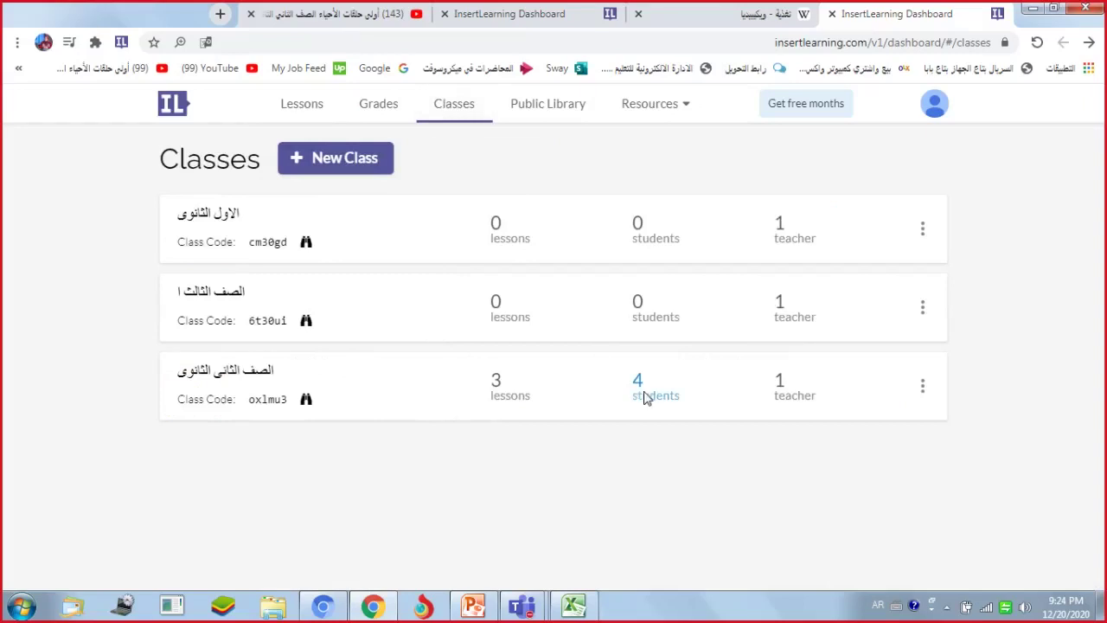
{"action": "left_click", "coordinate": [644, 398]}
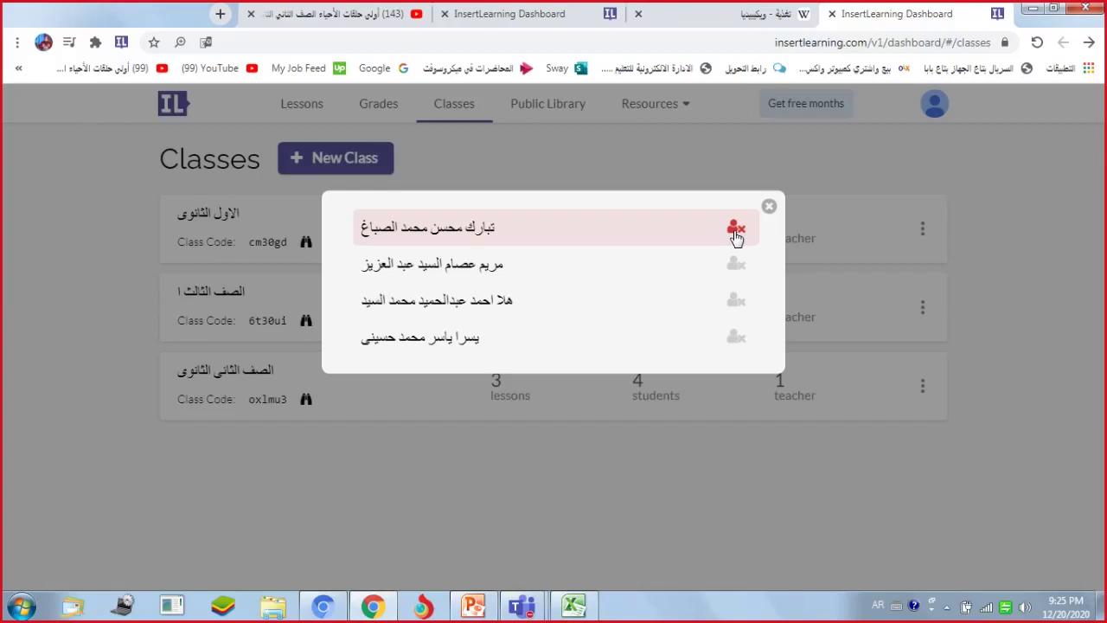
{"action": "left_click", "coordinate": [740, 311]}
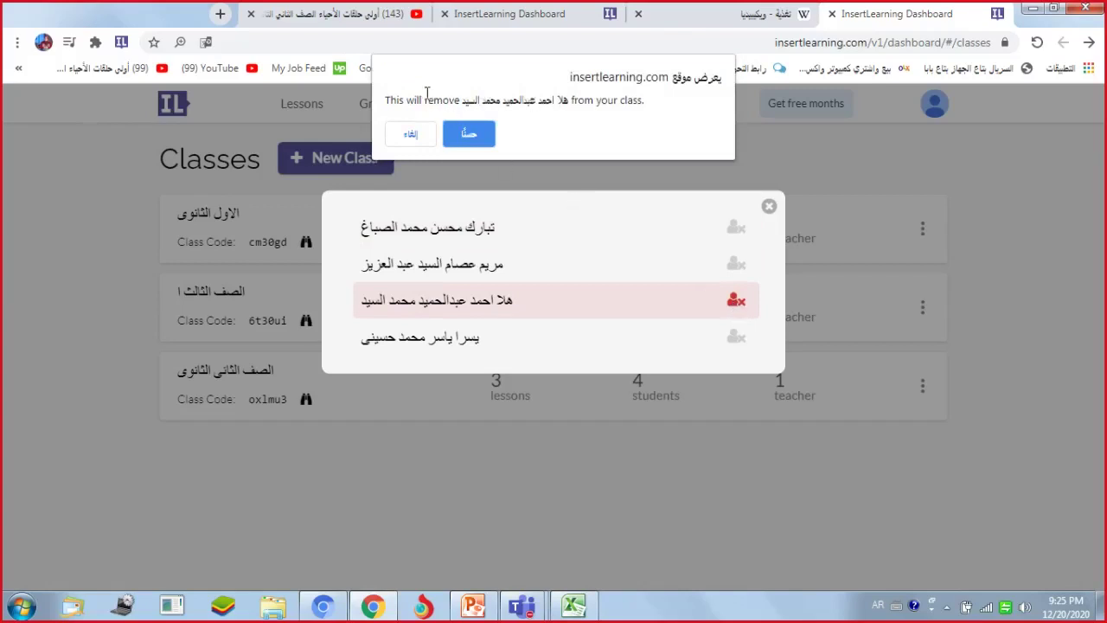
{"action": "left_click_drag", "start_coordinate": [424, 100], "coordinate": [465, 101]}
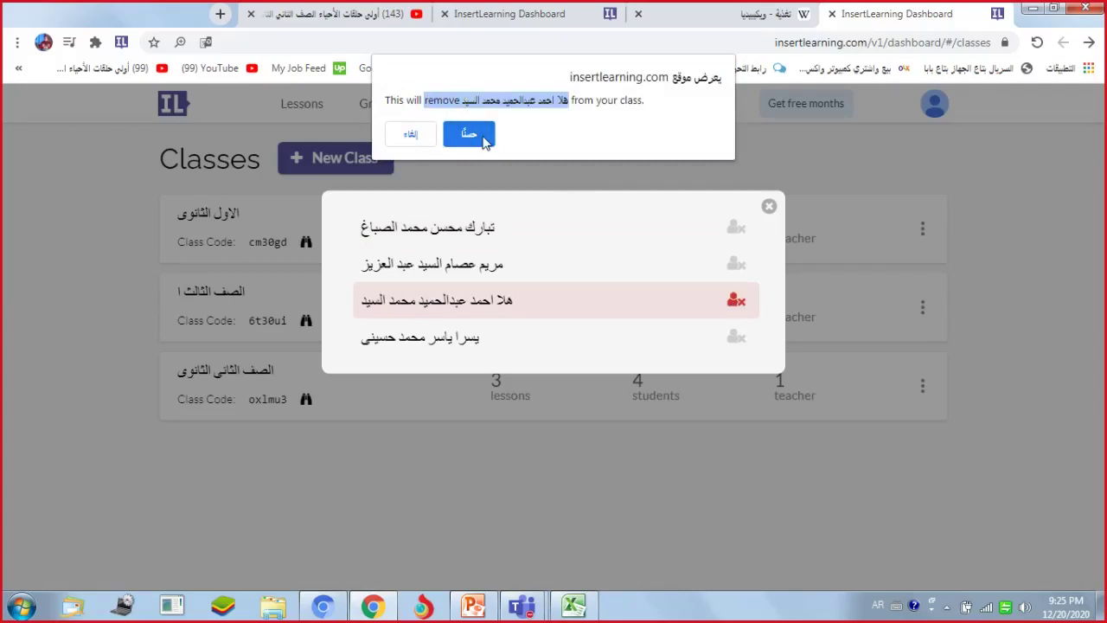
{"action": "left_click", "coordinate": [483, 139]}
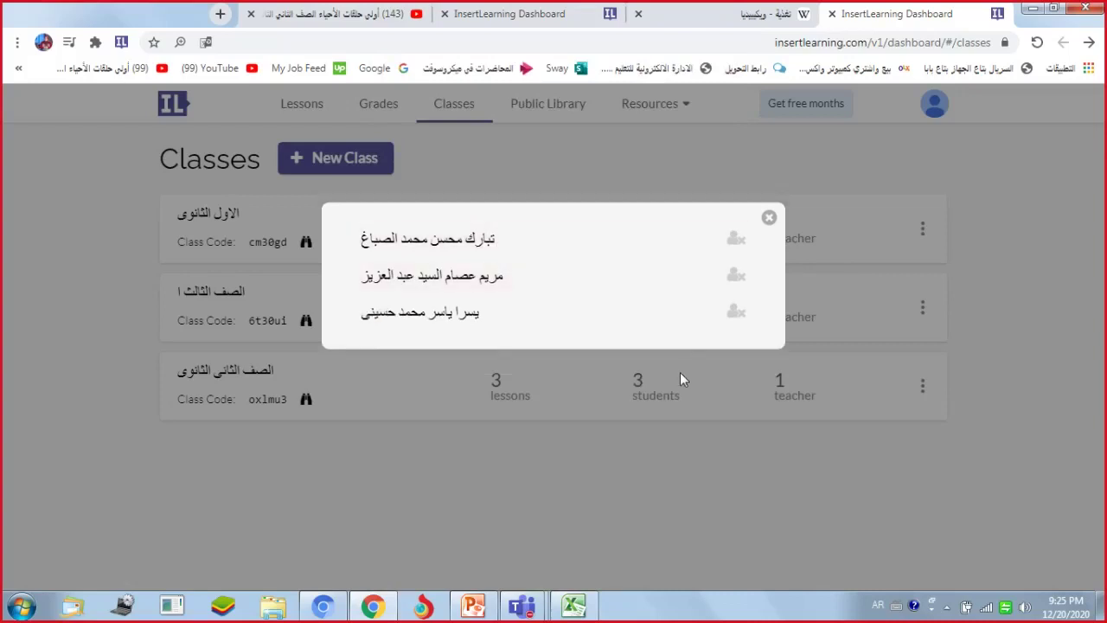
{"action": "left_click", "coordinate": [770, 220]}
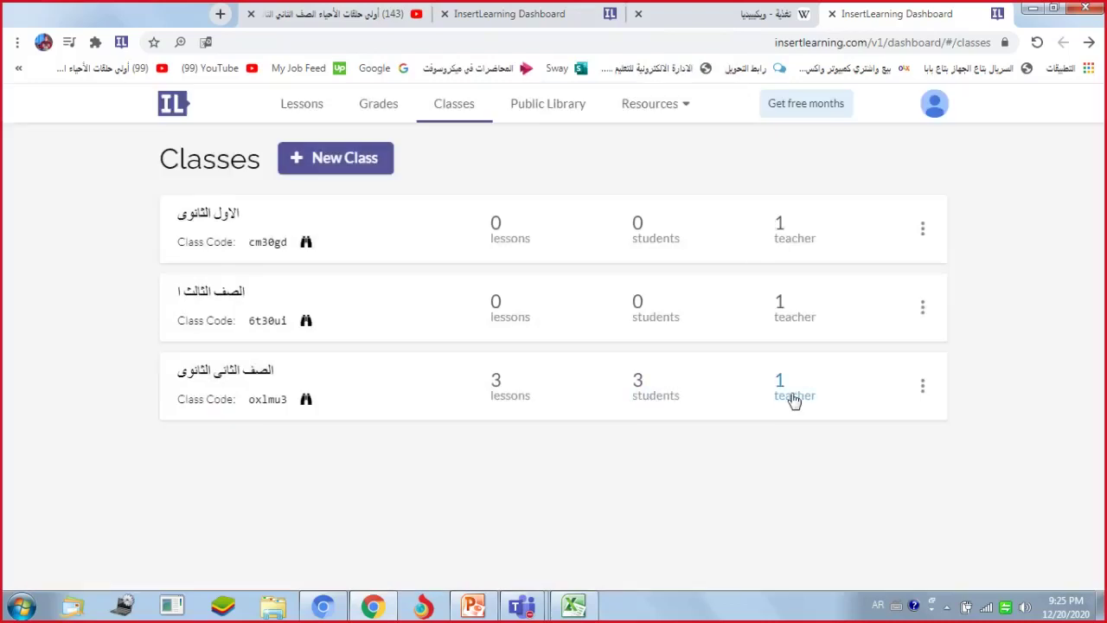
{"action": "left_click", "coordinate": [794, 402]}
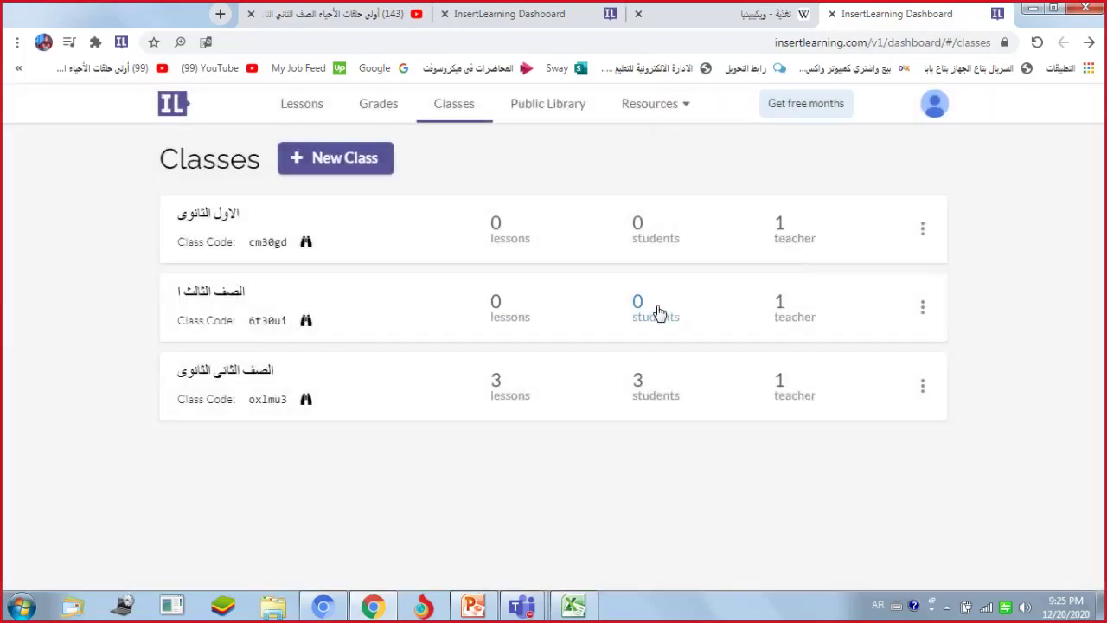
Step: Switch to the PowerPoint presentation, select slide 70 "مميزات استخدام Insert learning" and start the slide show from it
{"action": "left_click", "coordinate": [474, 606]}
{"action": "scroll", "coordinate": [1097, 558], "scroll_direction": "down", "scroll_amount": 3}
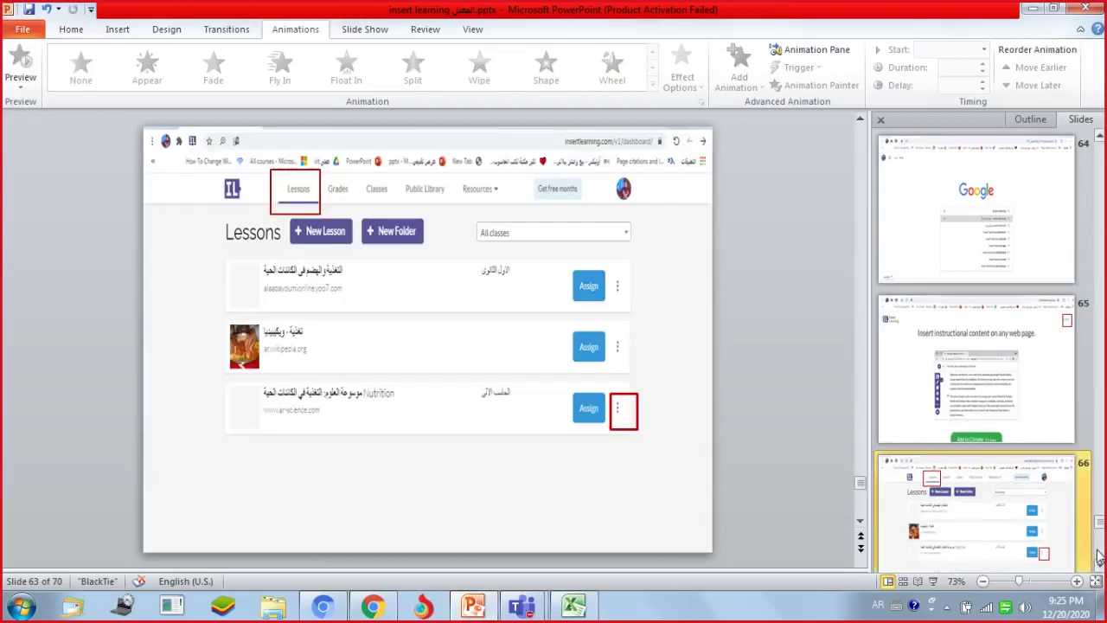
{"action": "scroll", "coordinate": [1099, 558], "scroll_direction": "down", "scroll_amount": 2}
{"action": "scroll", "coordinate": [1099, 558], "scroll_direction": "down", "scroll_amount": 4}
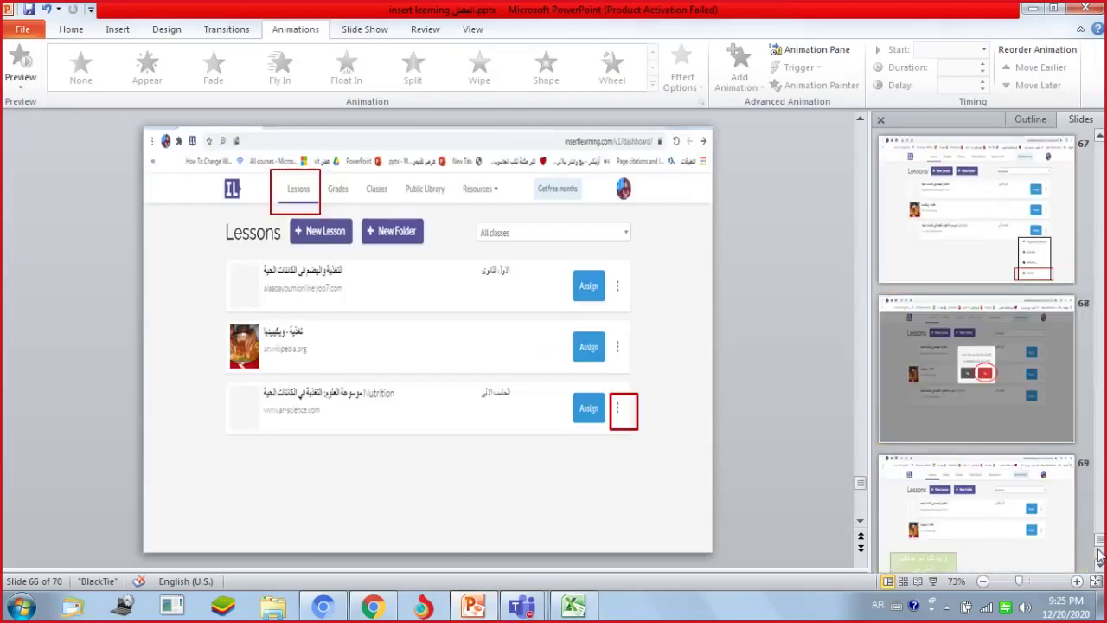
{"action": "scroll", "coordinate": [1099, 556], "scroll_direction": "down", "scroll_amount": 2}
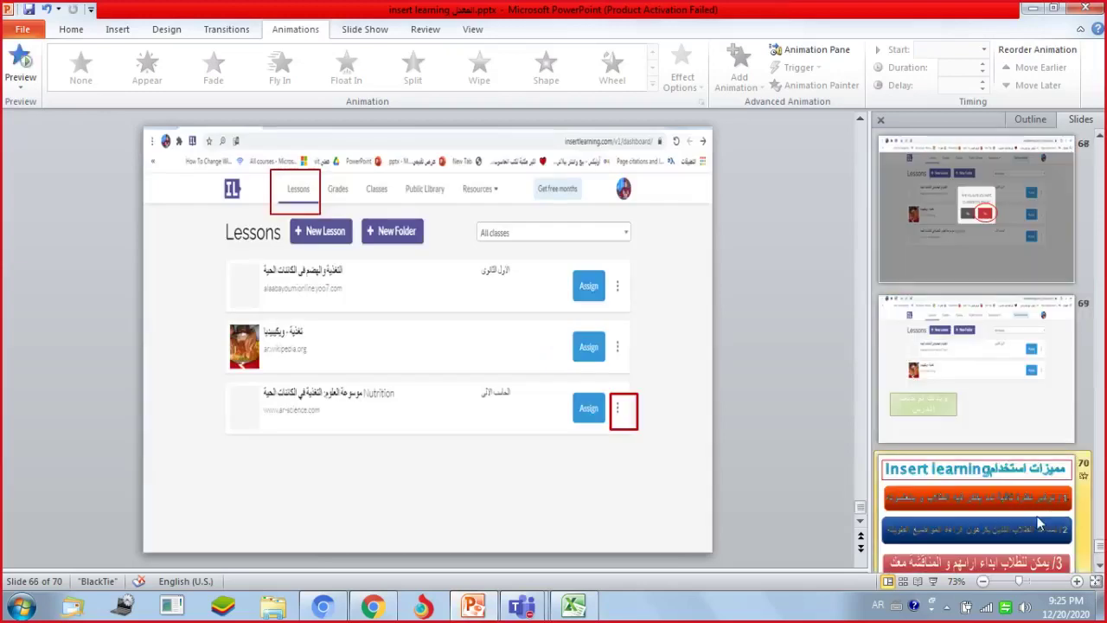
{"action": "left_click", "coordinate": [1040, 524]}
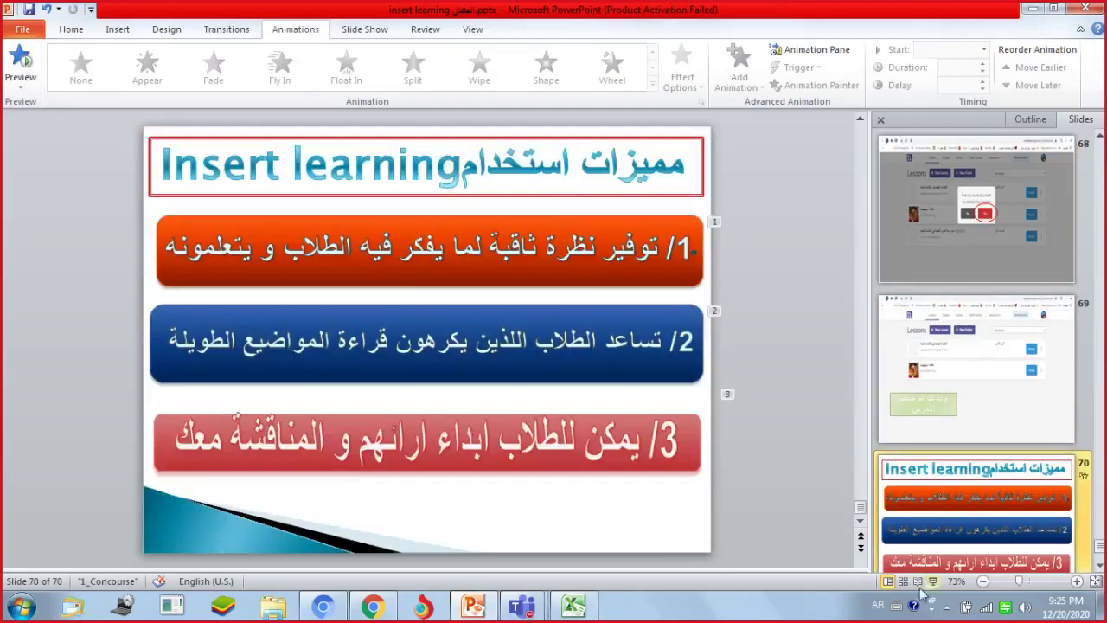
{"action": "left_click", "coordinate": [933, 581]}
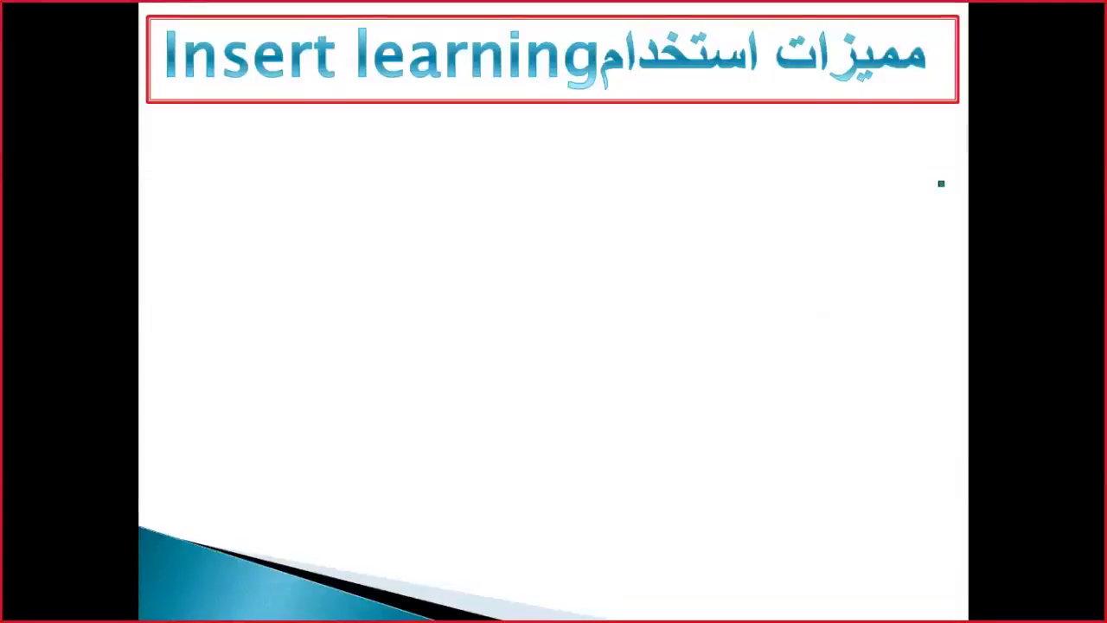